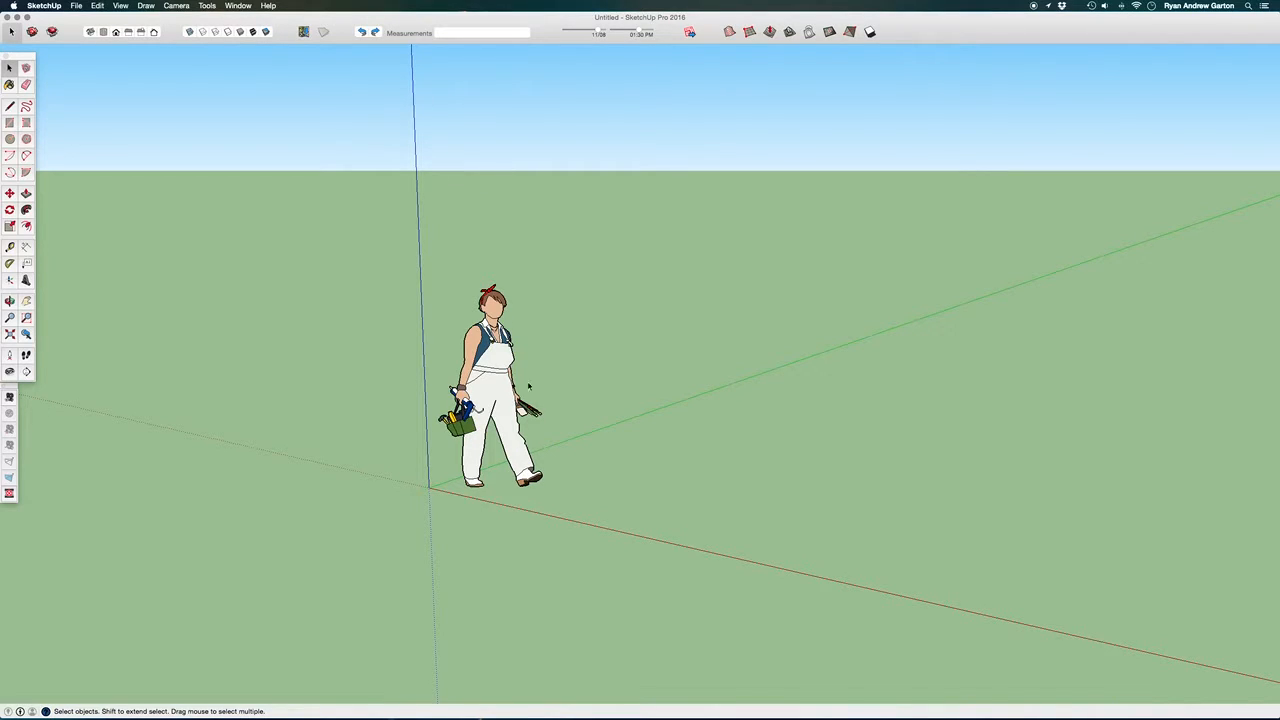
# Start an image import and choose Pool Building_PLAN For Model.jpg from the Pool Building PLANS folder
pyautogui.moveTo(686, 461); pyautogui.dragTo(760, 457, button='middle')
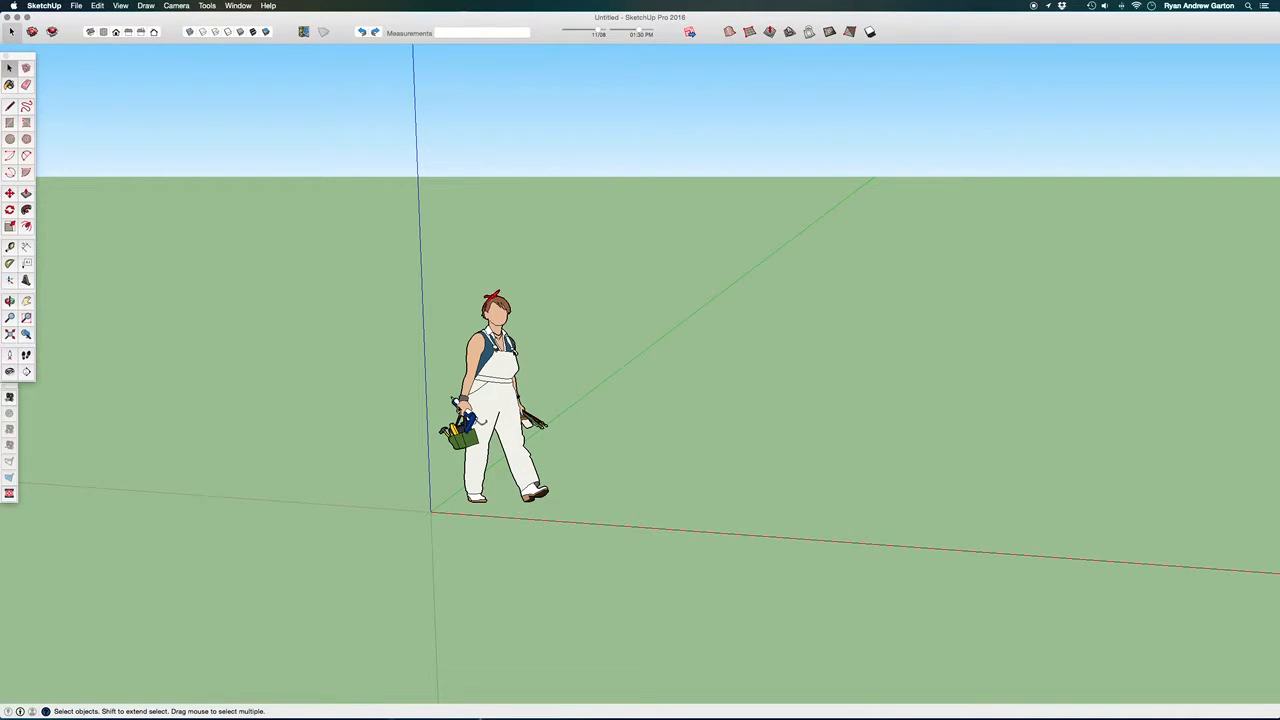
pyautogui.click(76, 6)
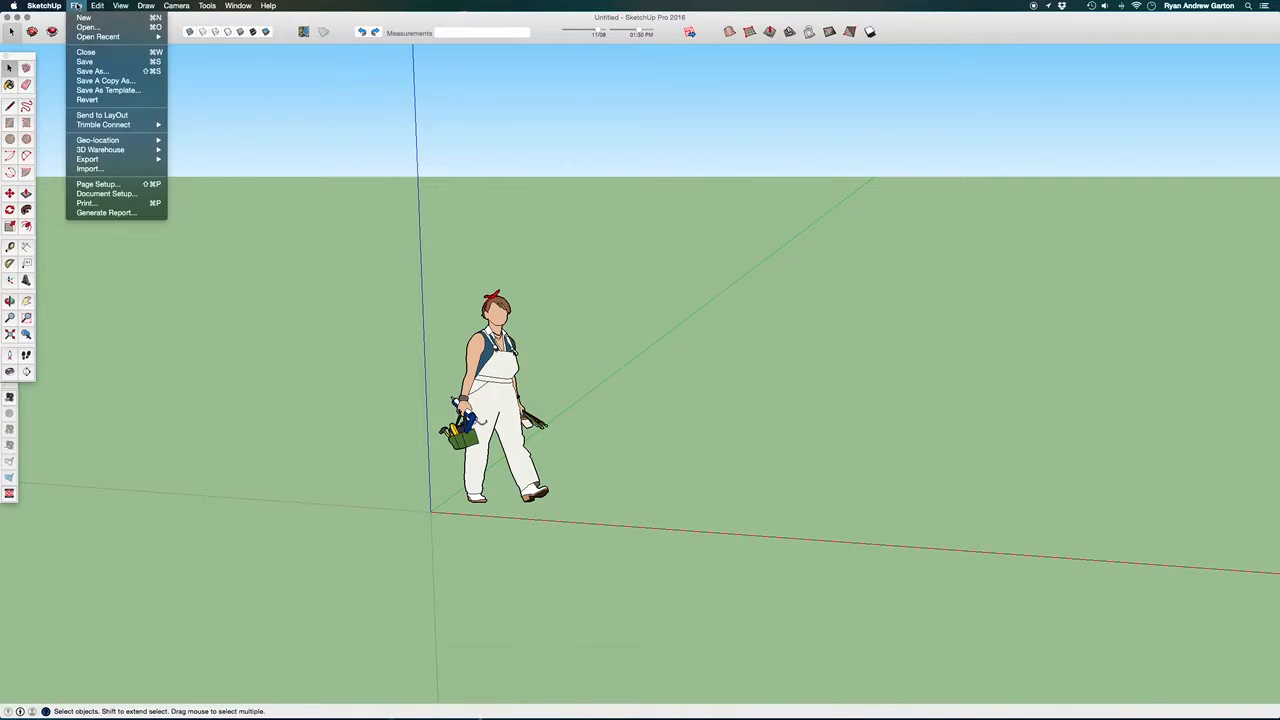
pyautogui.click(103, 168)
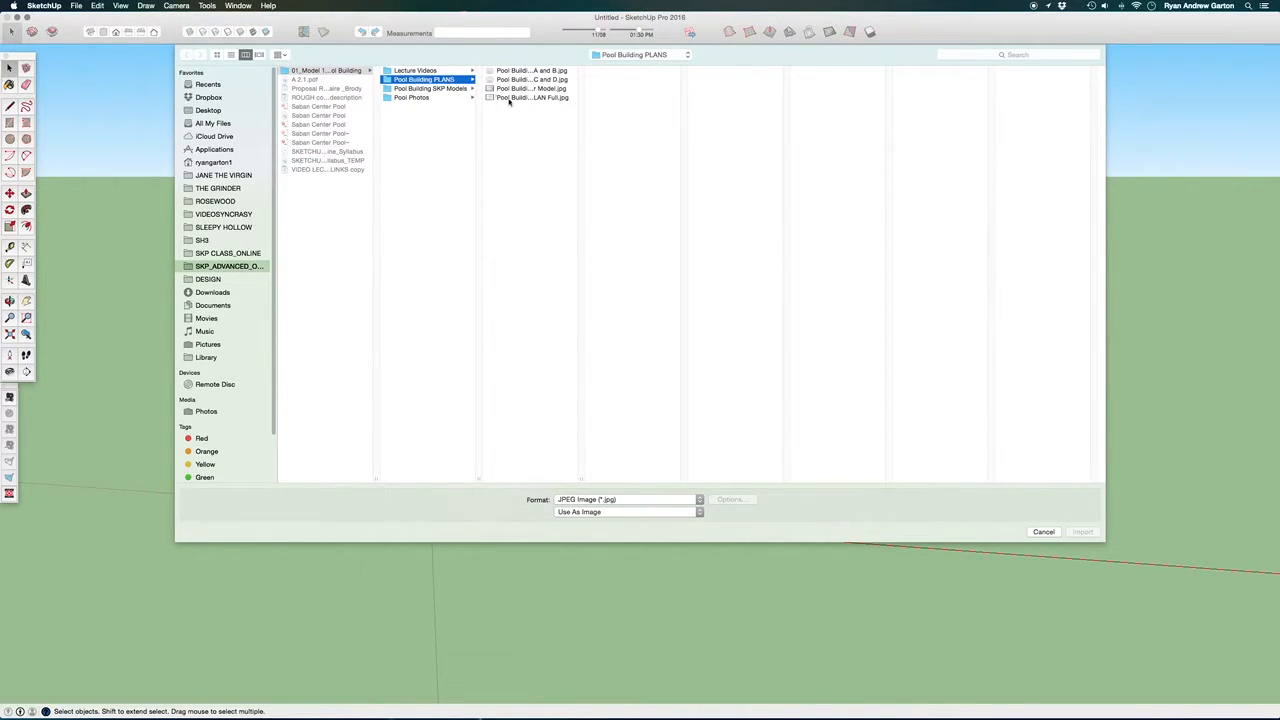
pyautogui.moveTo(580, 477); pyautogui.dragTo(652, 480)
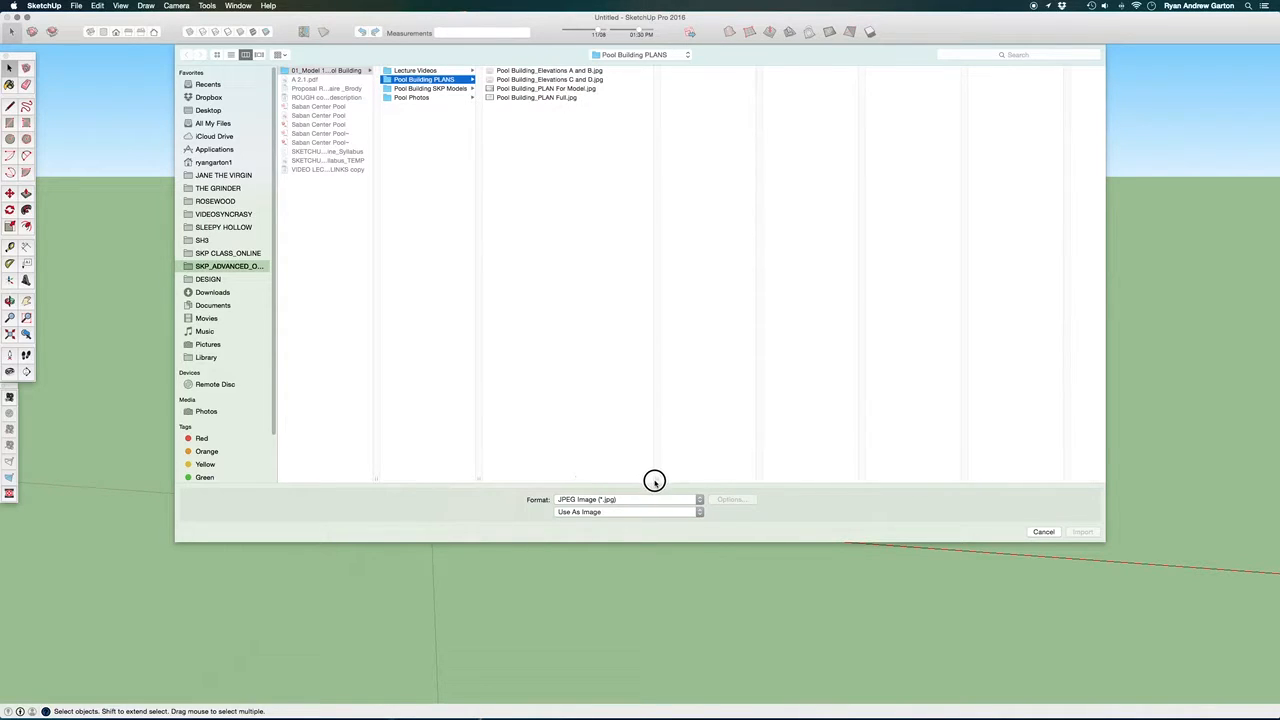
pyautogui.click(578, 90)
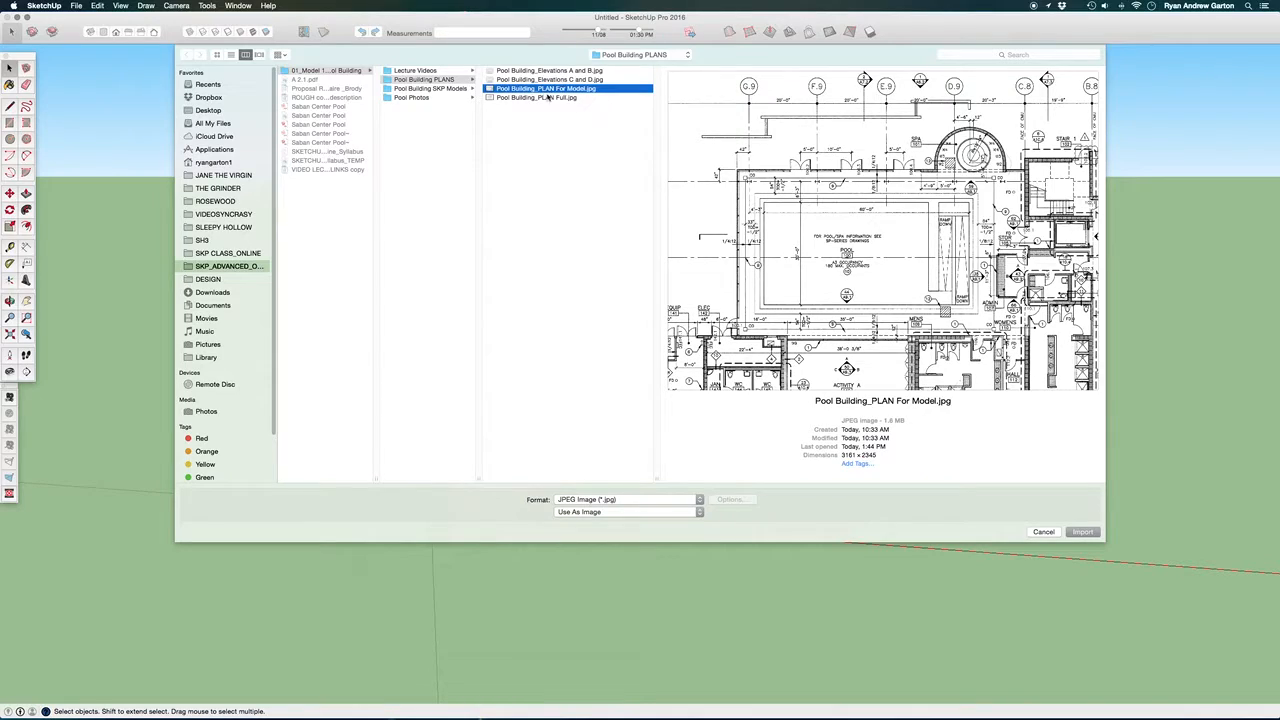
# Try the SketchUp, Photoshop and PNG import formats, return to JPEG Image (*.jpg), and review the image use options
pyautogui.click(624, 499)
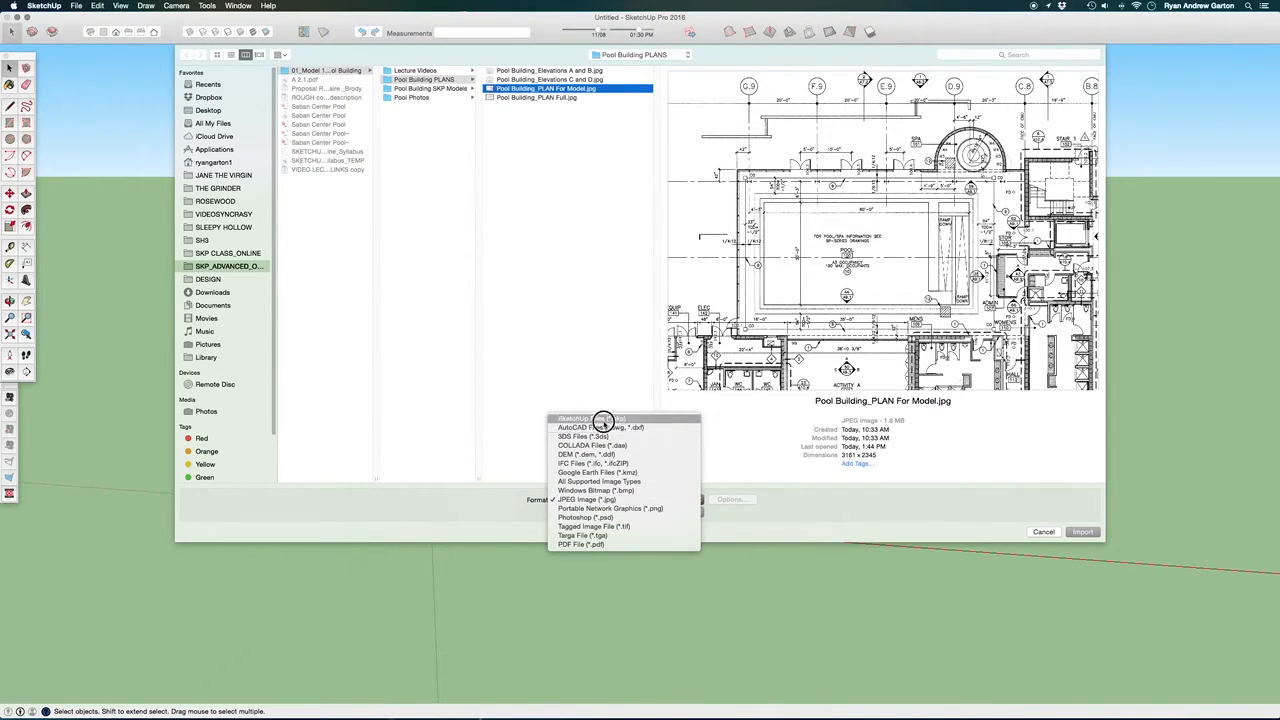
pyautogui.click(603, 418)
pyautogui.click(624, 499)
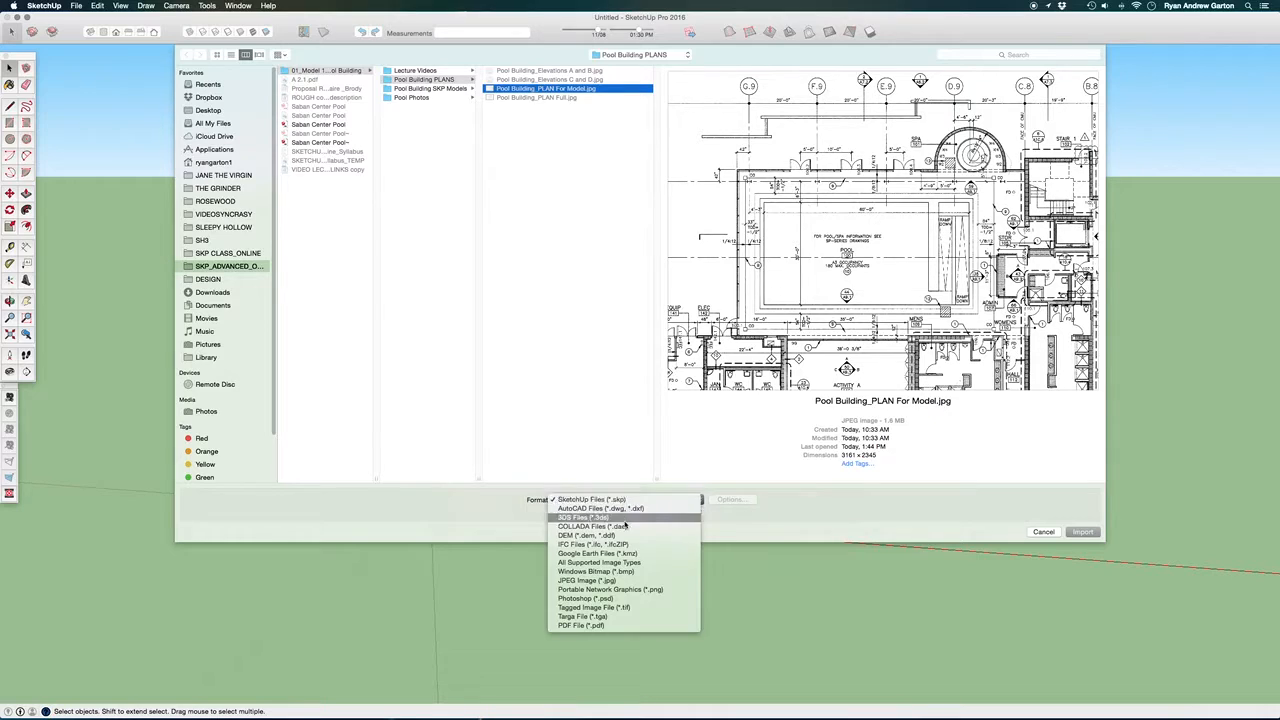
pyautogui.click(614, 597)
pyautogui.click(619, 505)
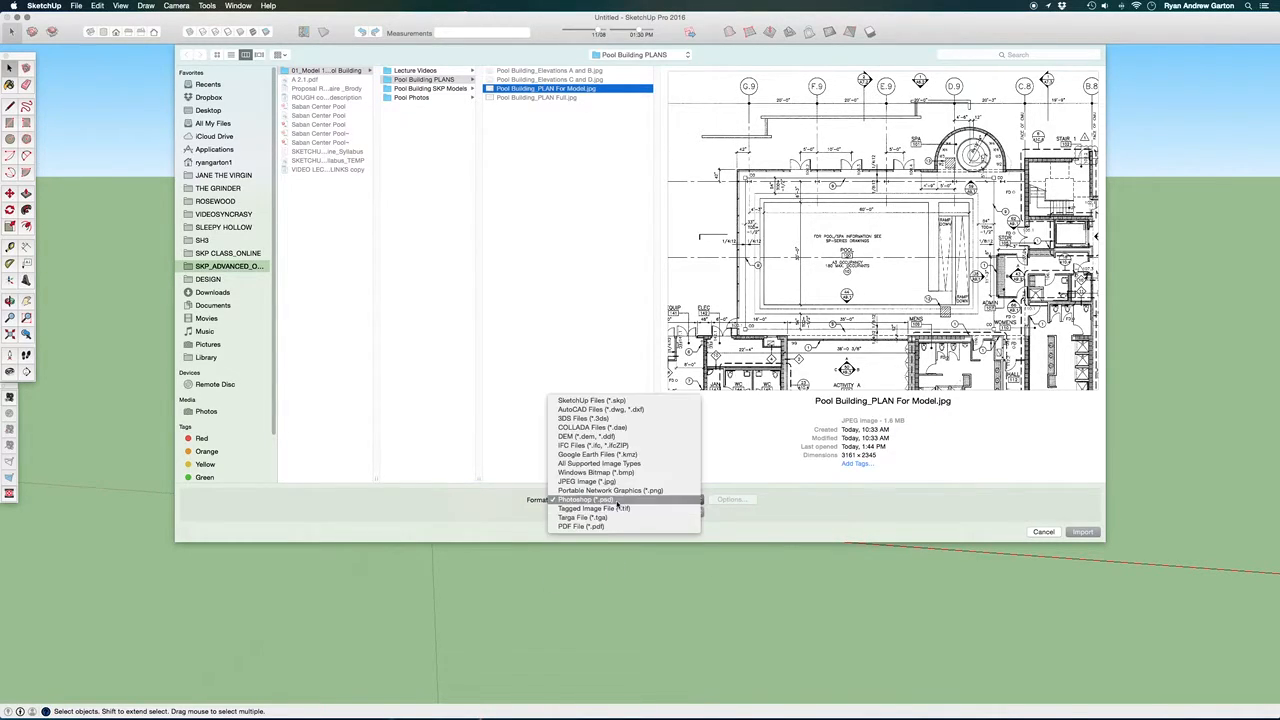
pyautogui.click(617, 490)
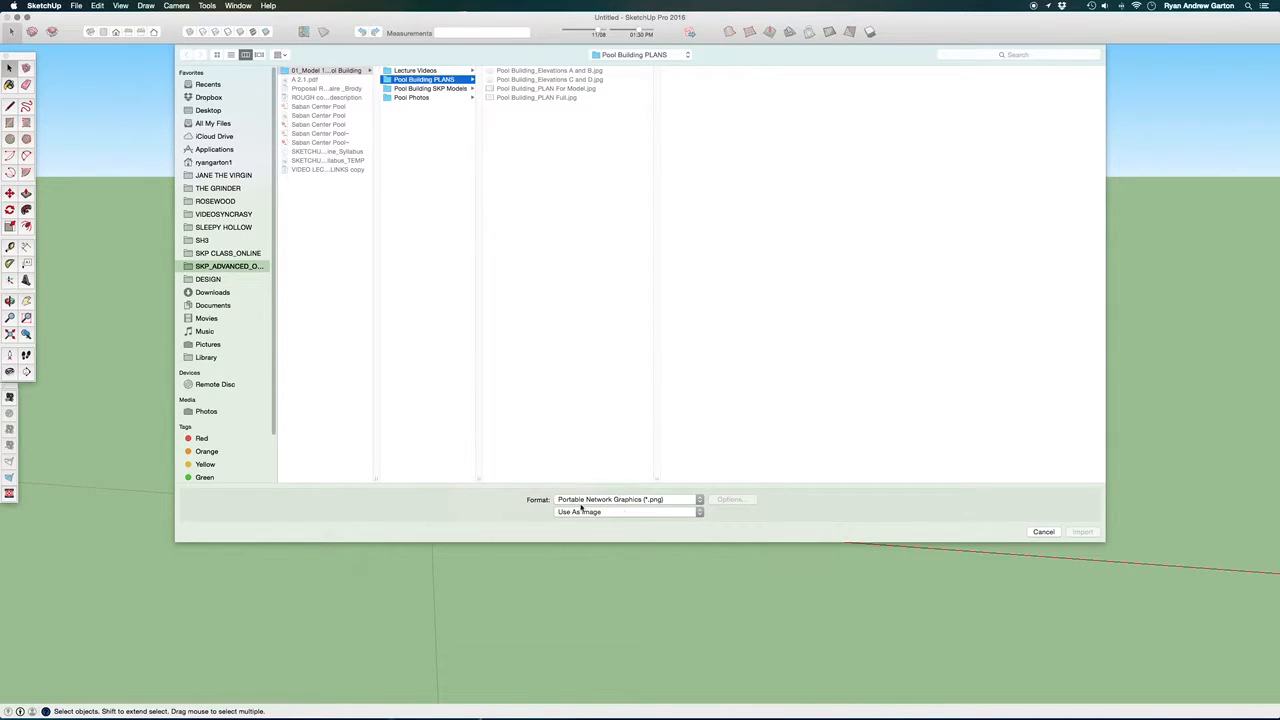
pyautogui.click(615, 500)
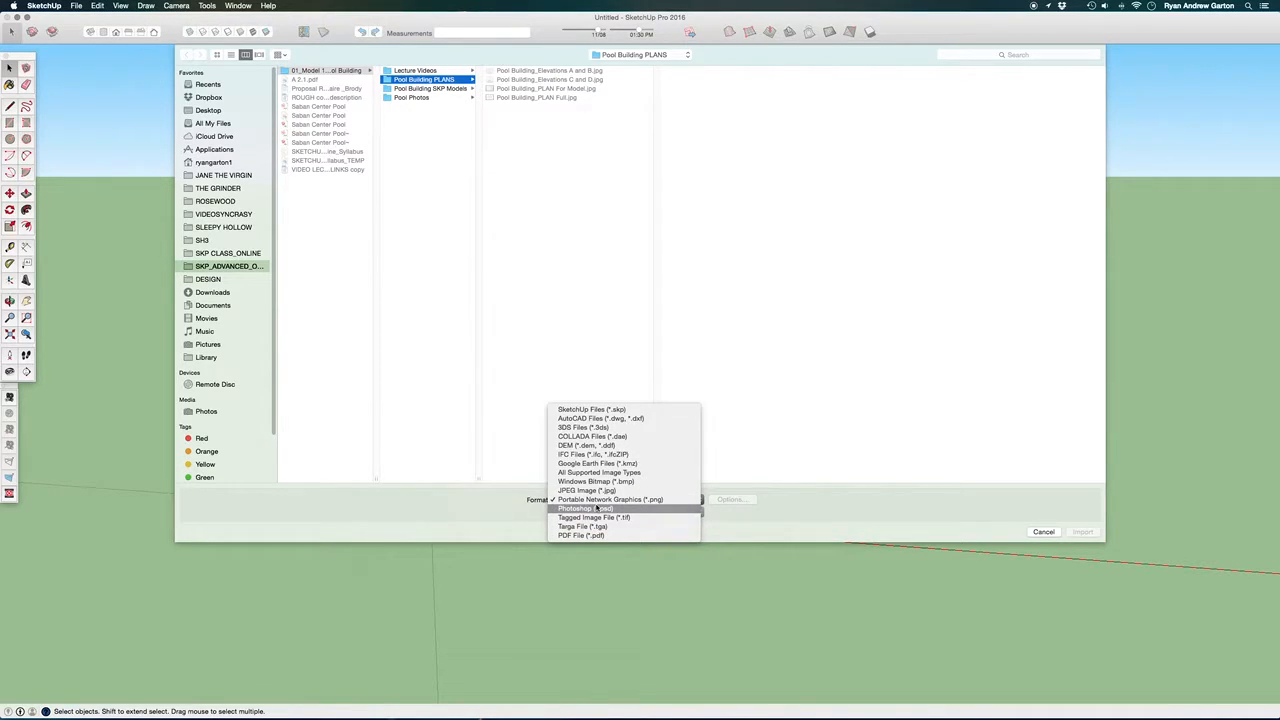
pyautogui.click(591, 490)
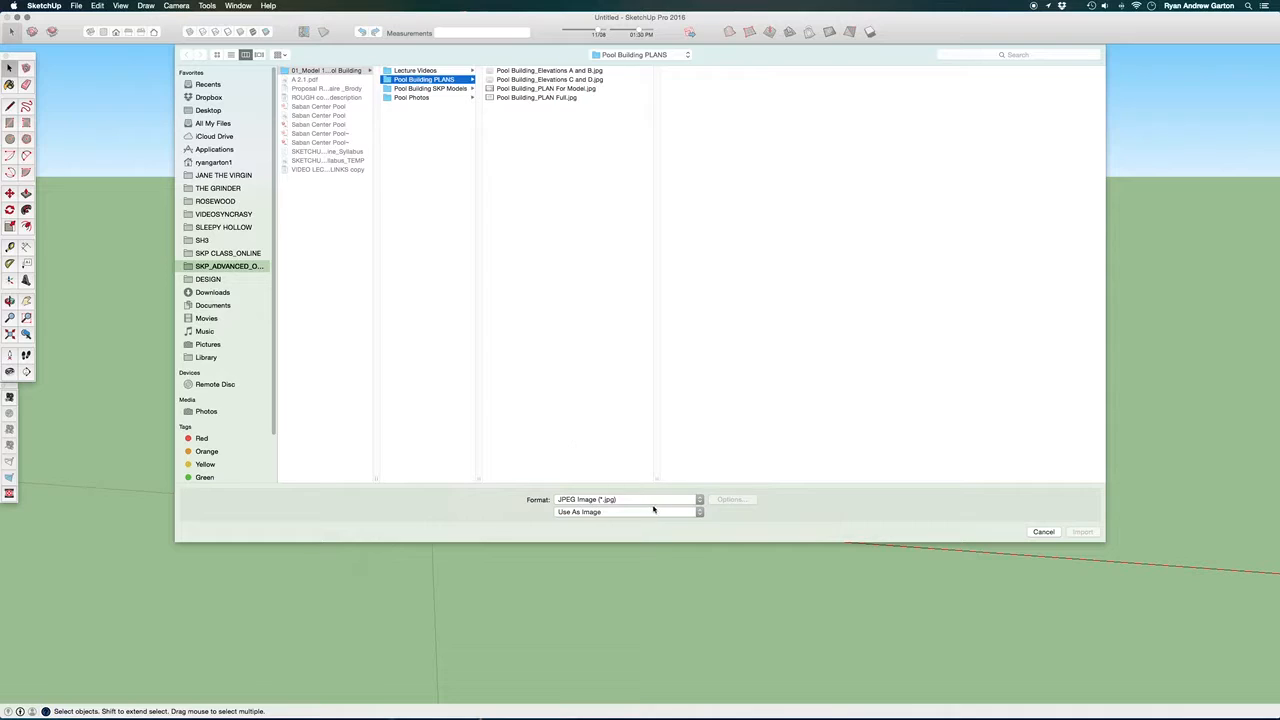
pyautogui.click(624, 512)
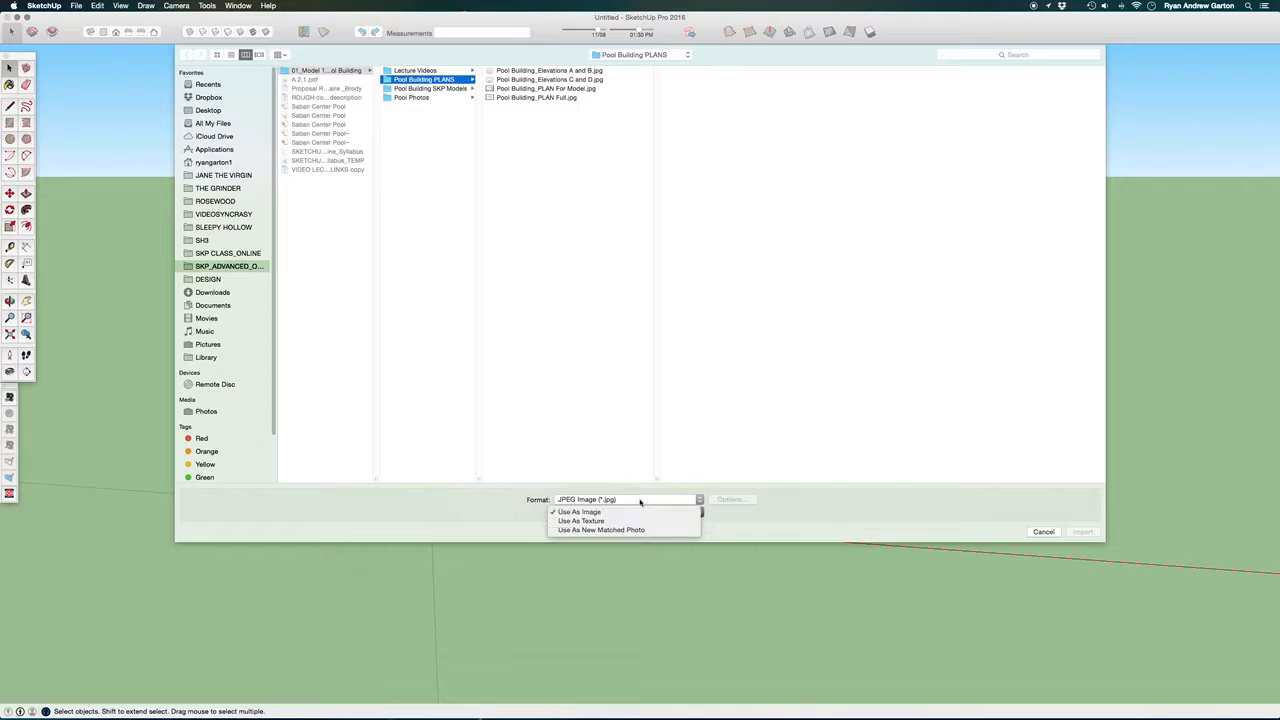
pyautogui.click(584, 380)
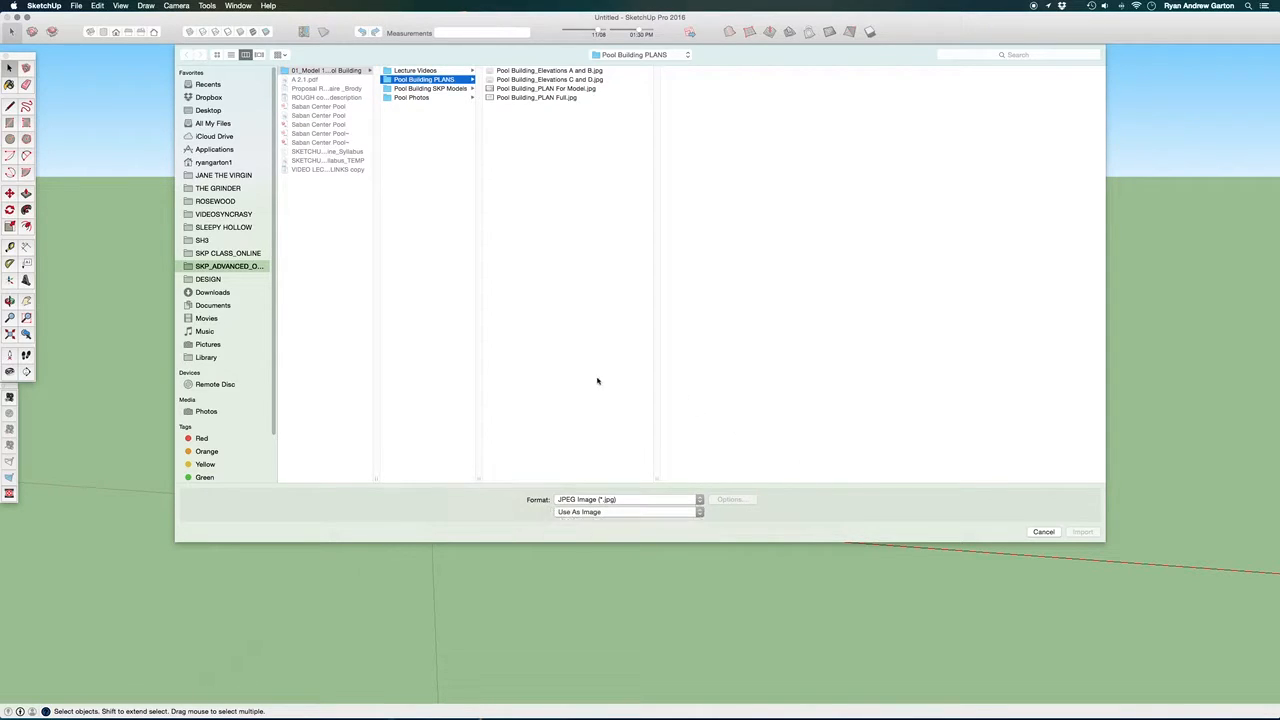
# Import Pool Building_PLAN For Model.jpg as an image and place it flat on the ground with its corner at the origin
pyautogui.click(520, 88)
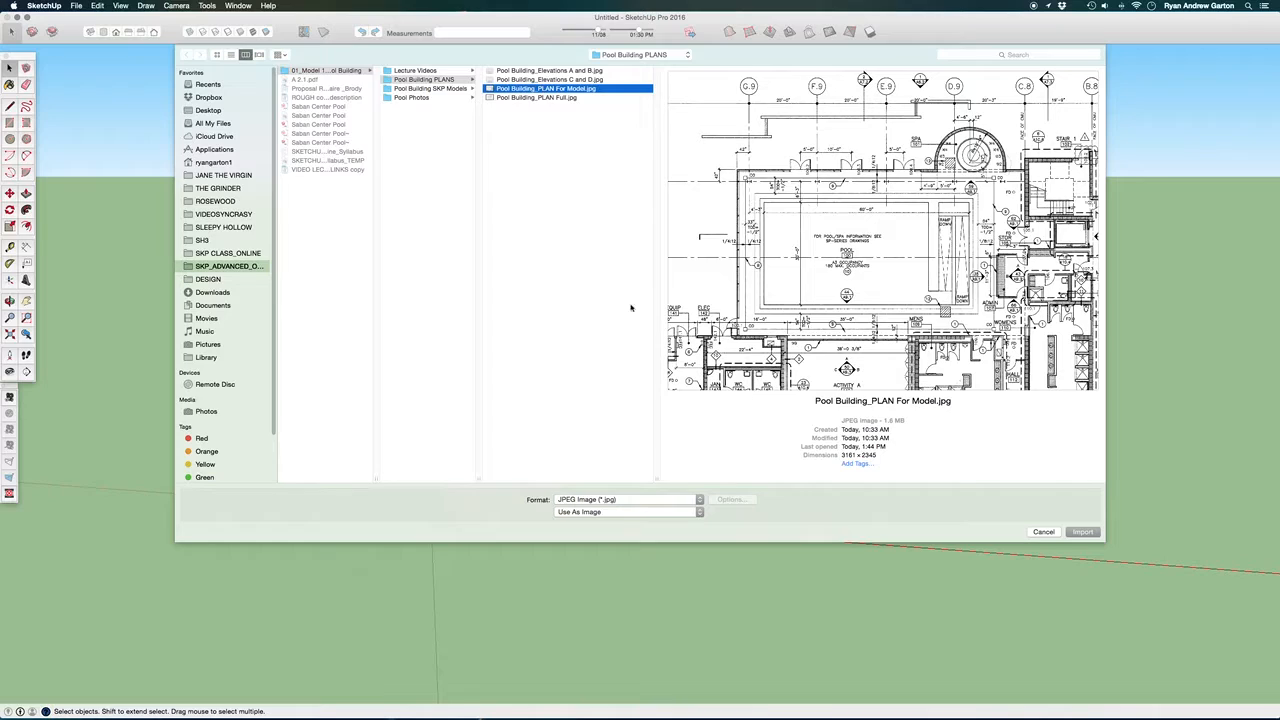
pyautogui.click(560, 99)
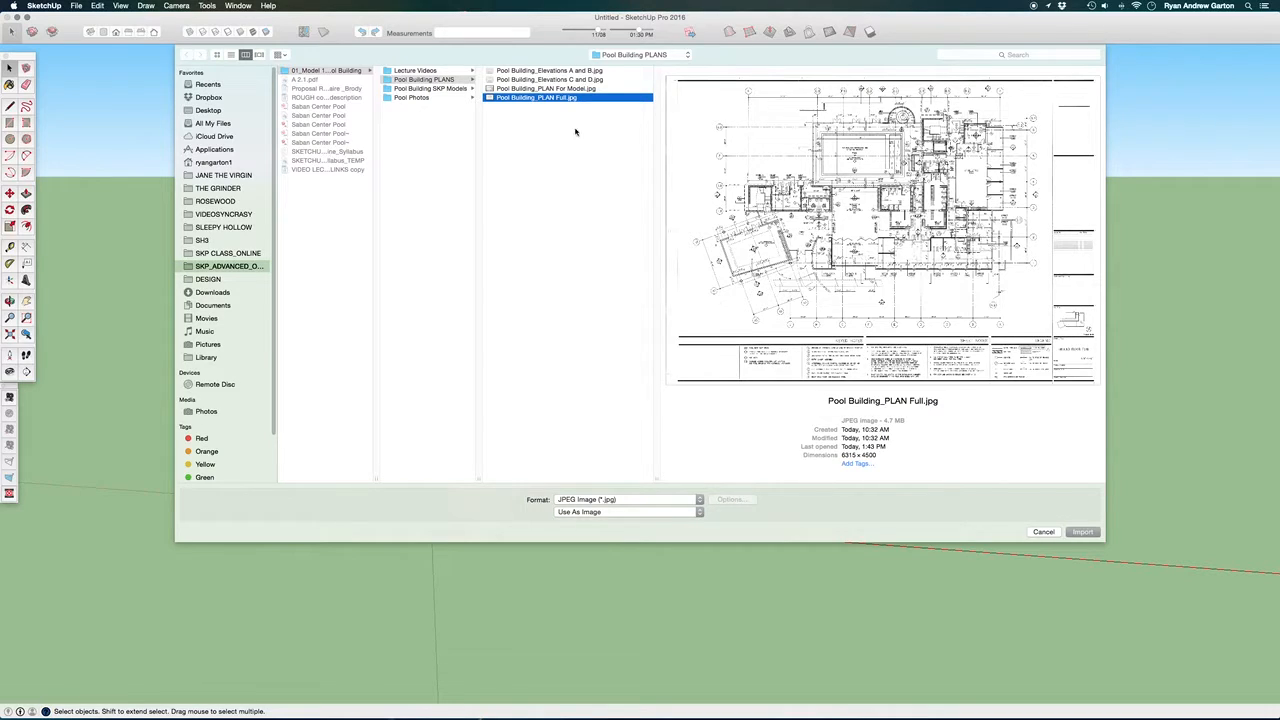
pyautogui.click(547, 89)
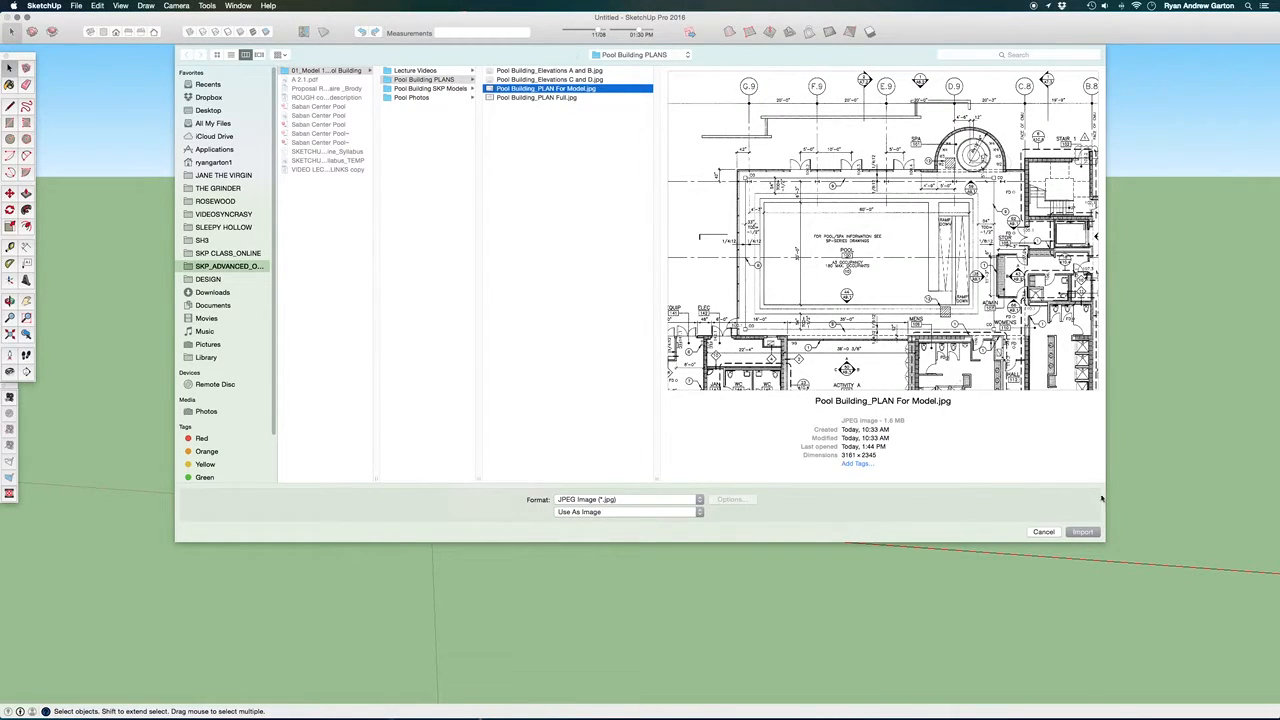
pyautogui.click(1086, 534)
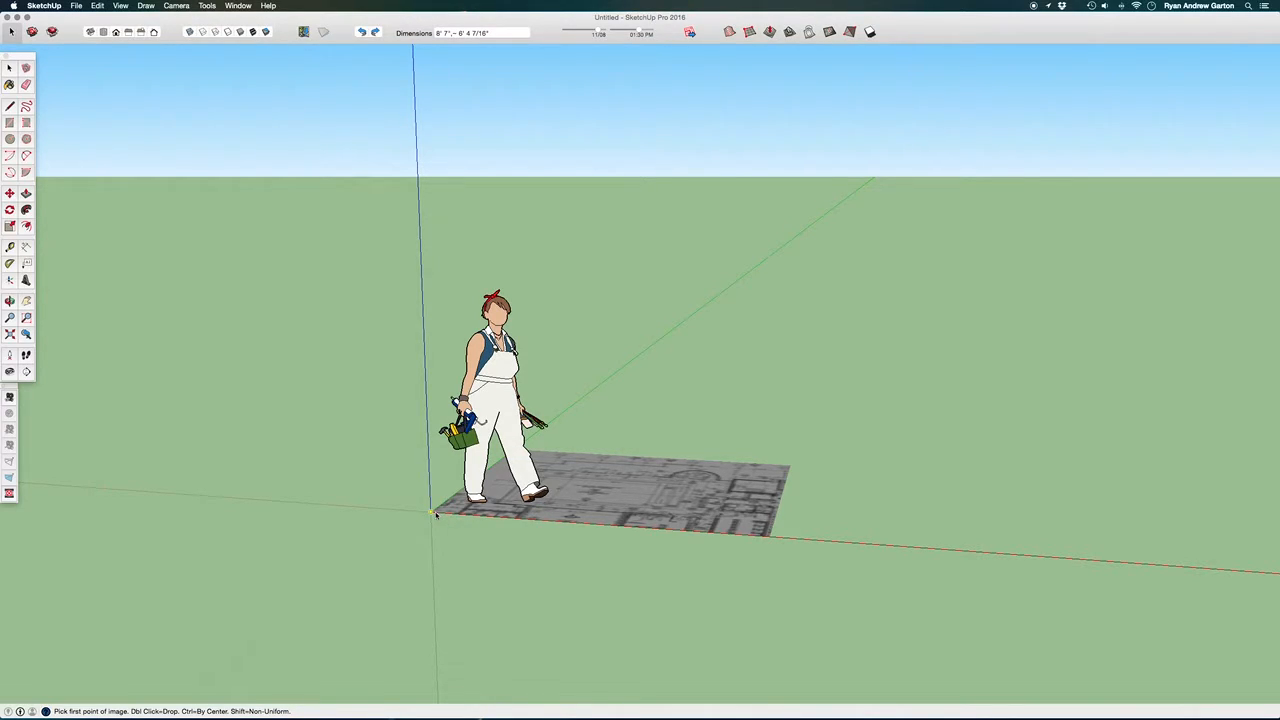
pyautogui.click(435, 514)
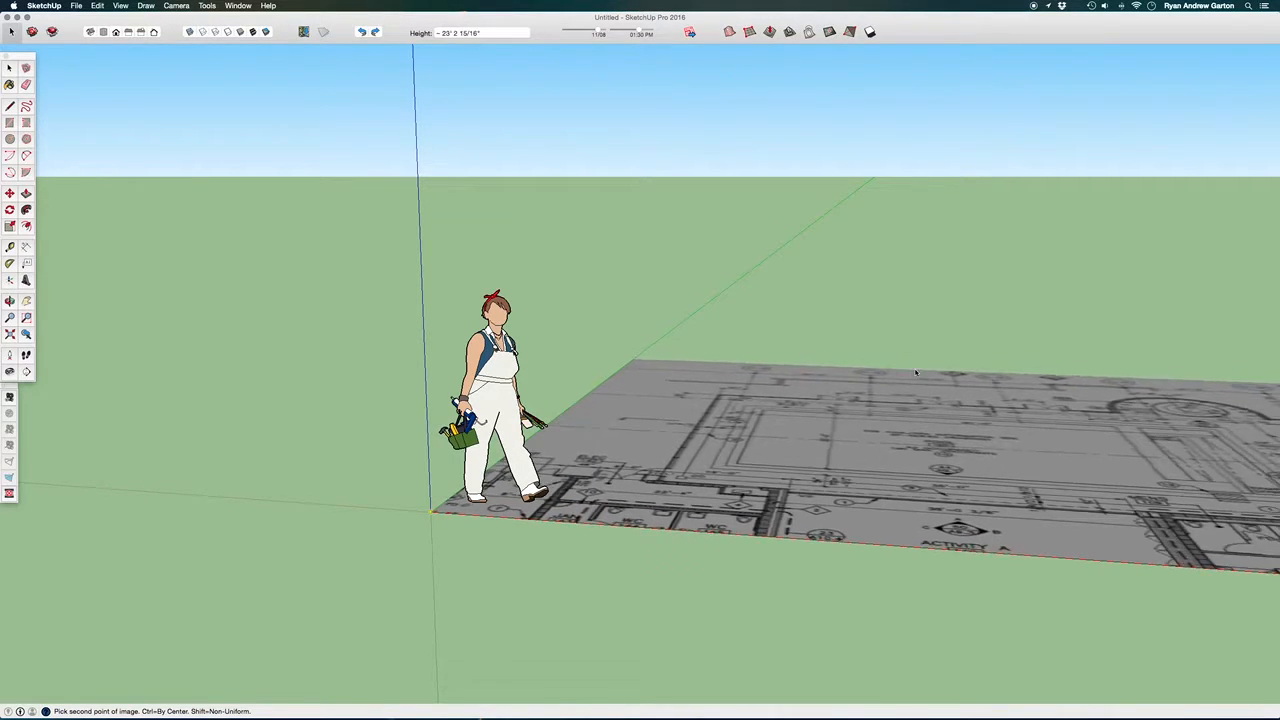
pyautogui.click(670, 432)
# Inspect the placed floor plan from several angles, comparing its size with the human figure
pyautogui.moveTo(680, 433); pyautogui.dragTo(754, 591, button='middle')
pyautogui.scroll(3, 697, 455)
pyautogui.moveTo(697, 457); pyautogui.dragTo(682, 366, button='middle')
pyautogui.scroll(3, 690, 500)
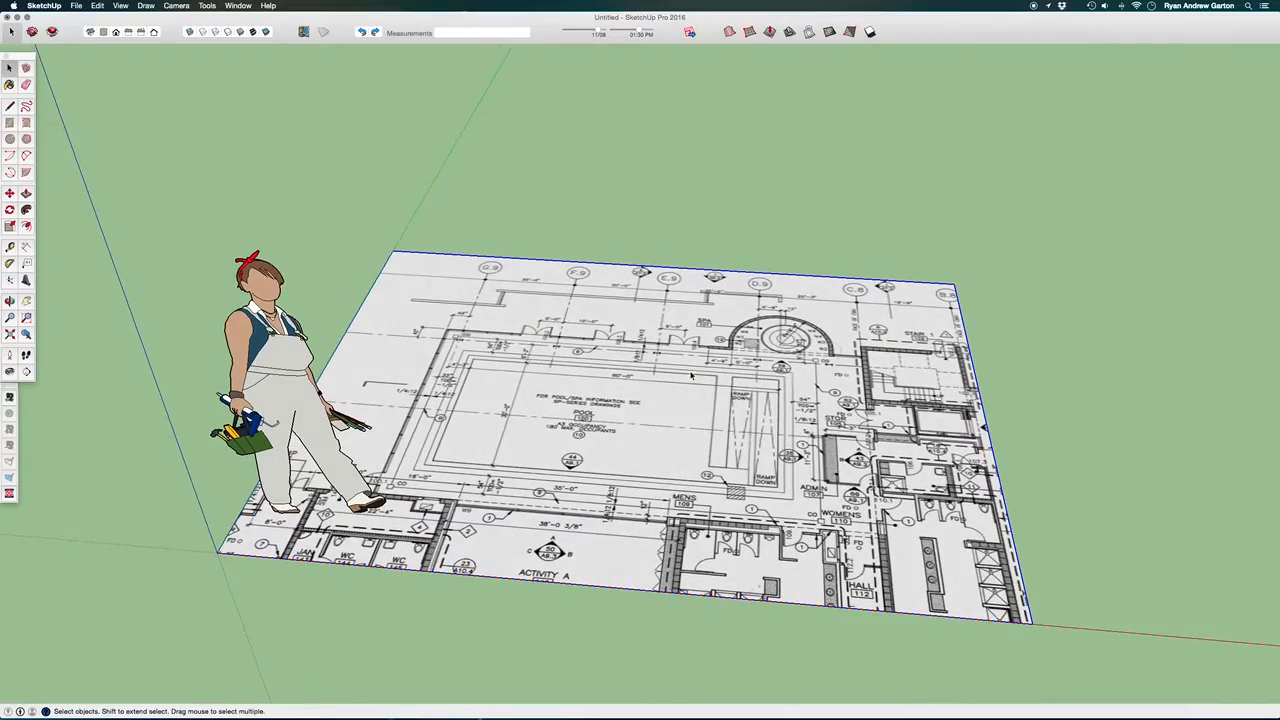
pyautogui.moveTo(688, 470); pyautogui.dragTo(625, 373, button='middle')
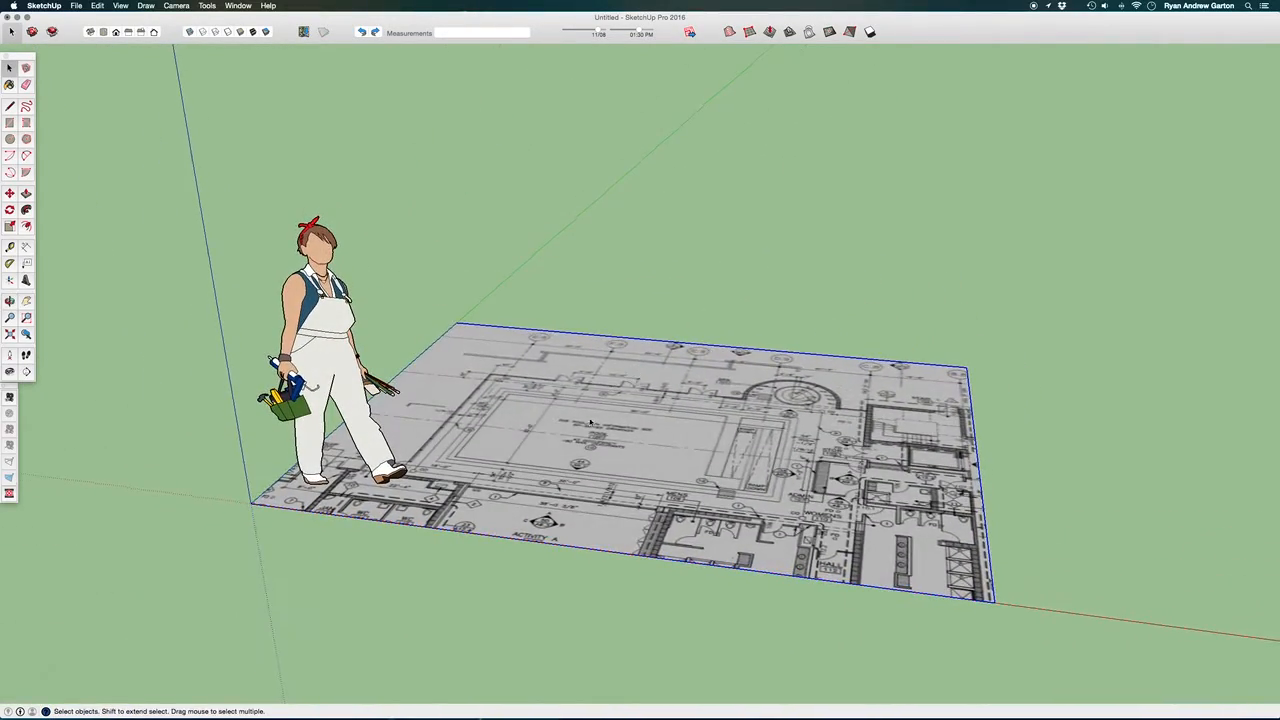
pyautogui.scroll(3, 393, 476)
pyautogui.moveTo(393, 476); pyautogui.dragTo(396, 424, button='middle')
pyautogui.moveTo(548, 425); pyautogui.dragTo(655, 606, button='middle')
pyautogui.scroll(-5, 540, 348)
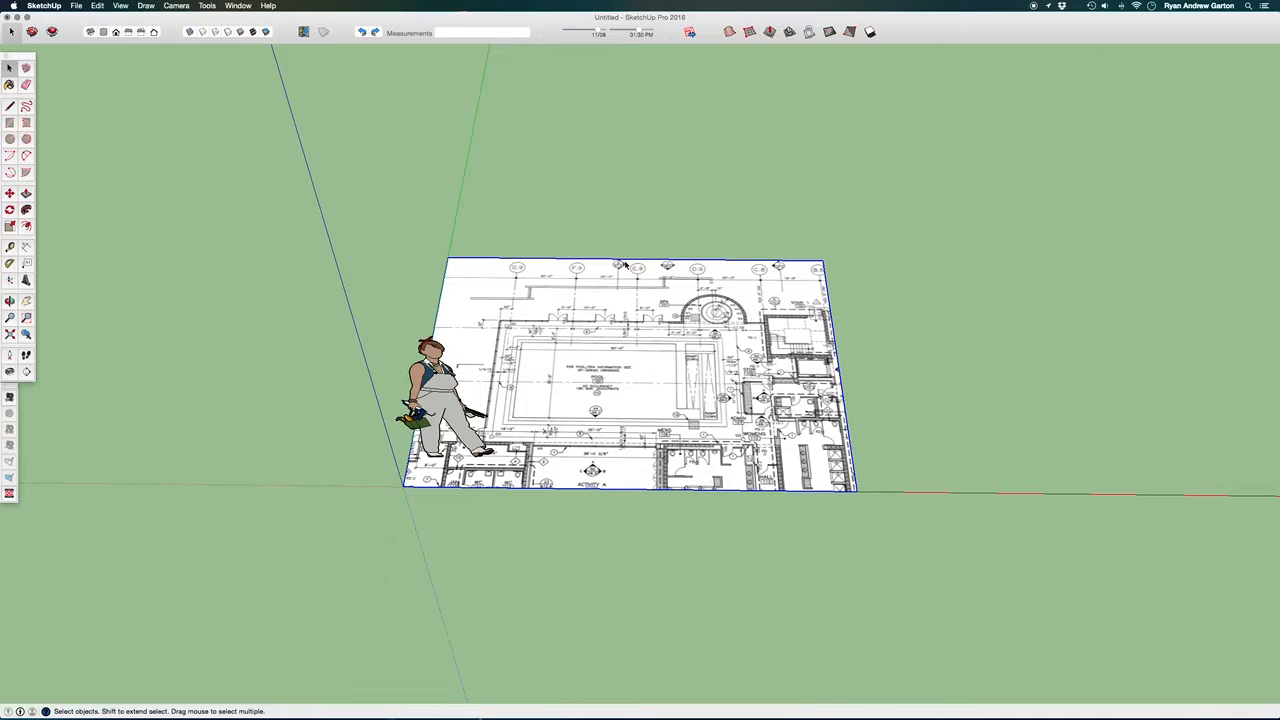
pyautogui.scroll(4, 572, 270)
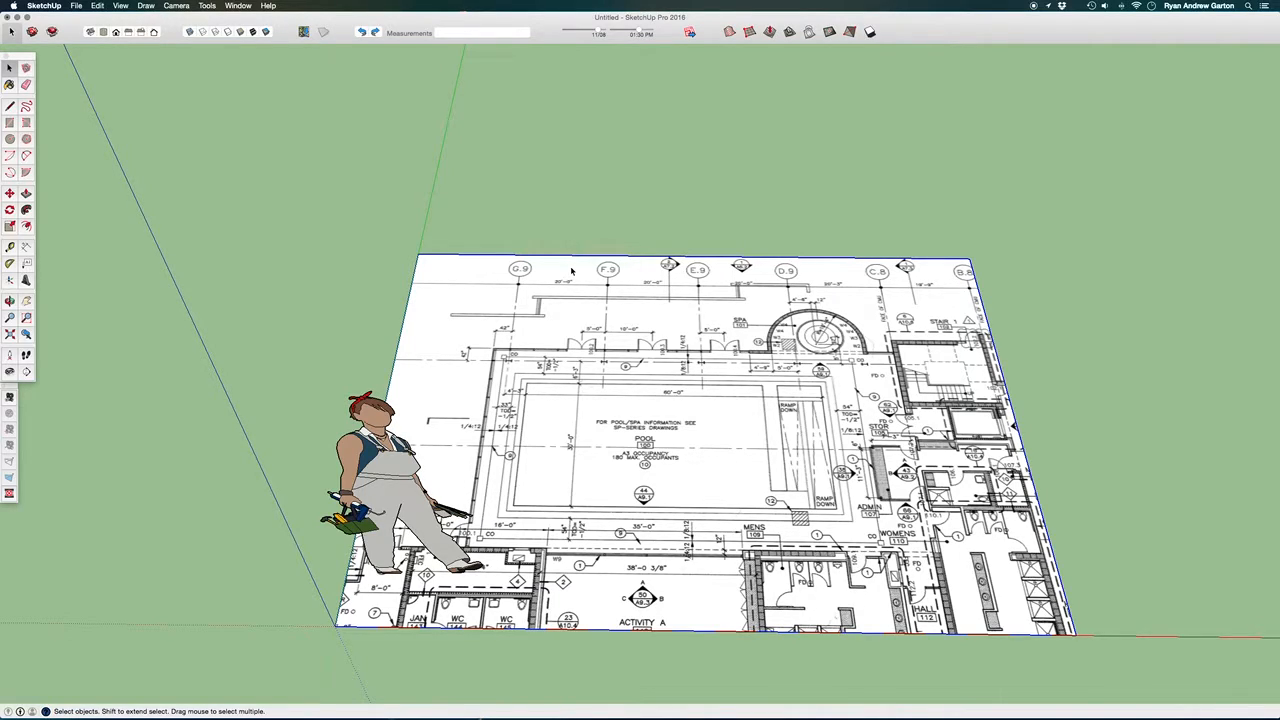
# Examine the dimensions between the column grid lines from G.9 to B.8 along the plan's upper edge
pyautogui.scroll(5, 548, 300)
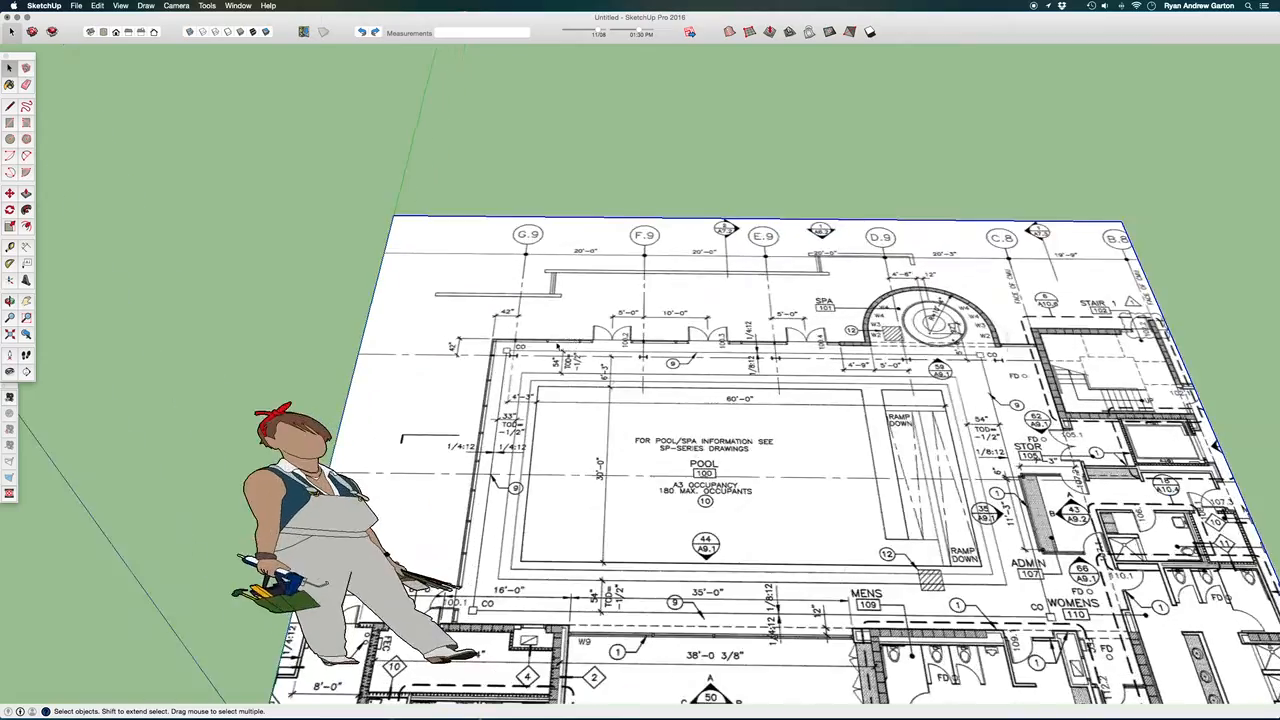
pyautogui.scroll(-3, 548, 288)
pyautogui.scroll(4, 715, 253)
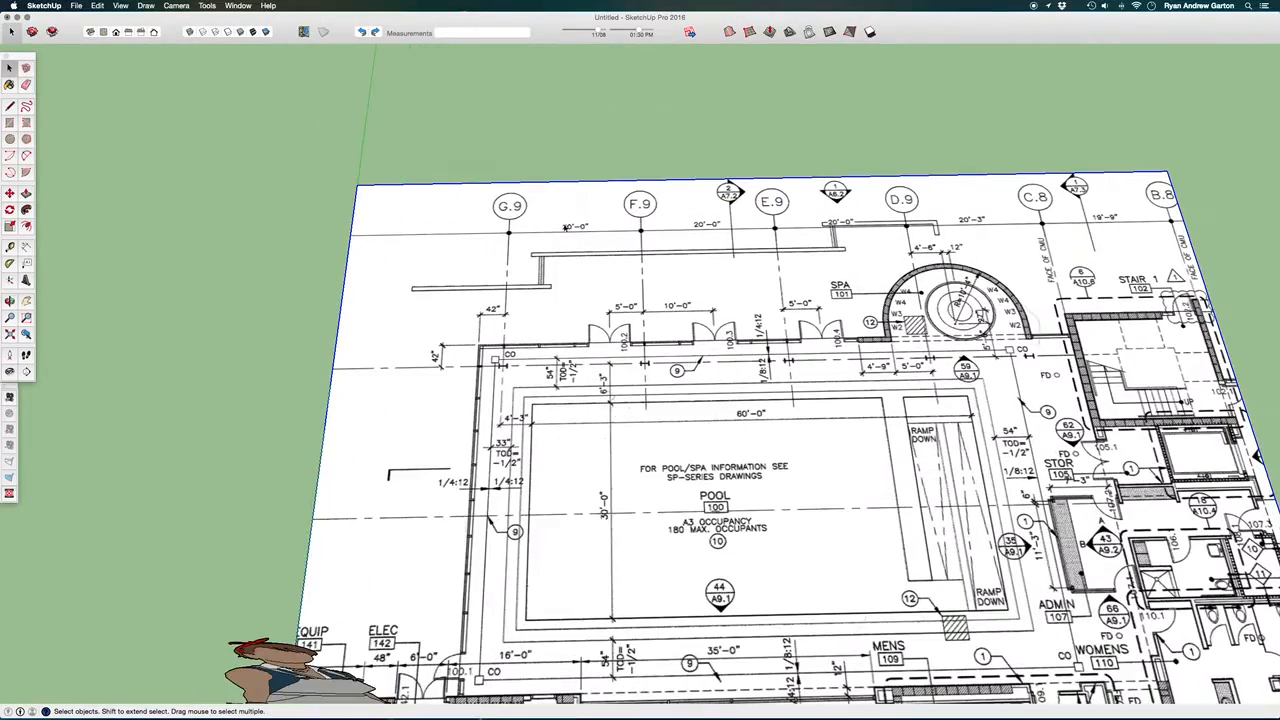
pyautogui.scroll(-5, 660, 256)
pyautogui.scroll(5, 620, 258)
pyautogui.scroll(2, 620, 257)
pyautogui.moveTo(617, 245); pyautogui.dragTo(610, 304, button='middle')
pyautogui.scroll(-3, 600, 302)
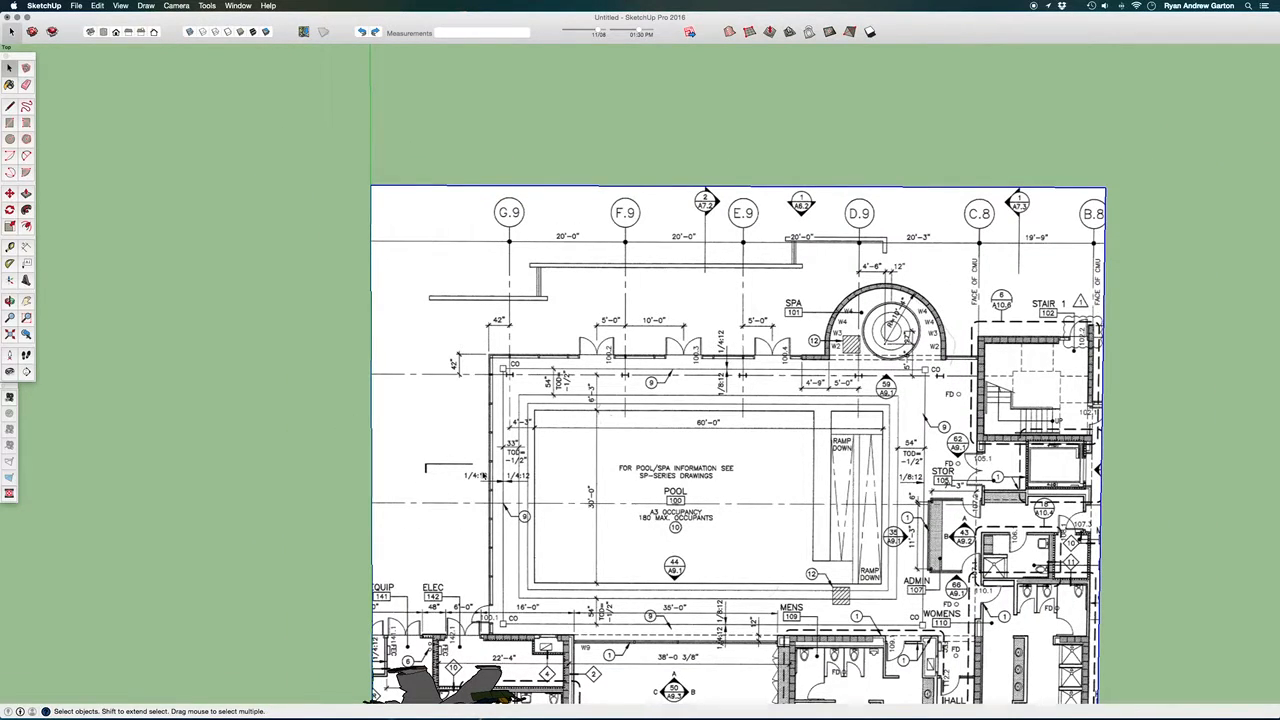
pyautogui.scroll(4, 590, 340)
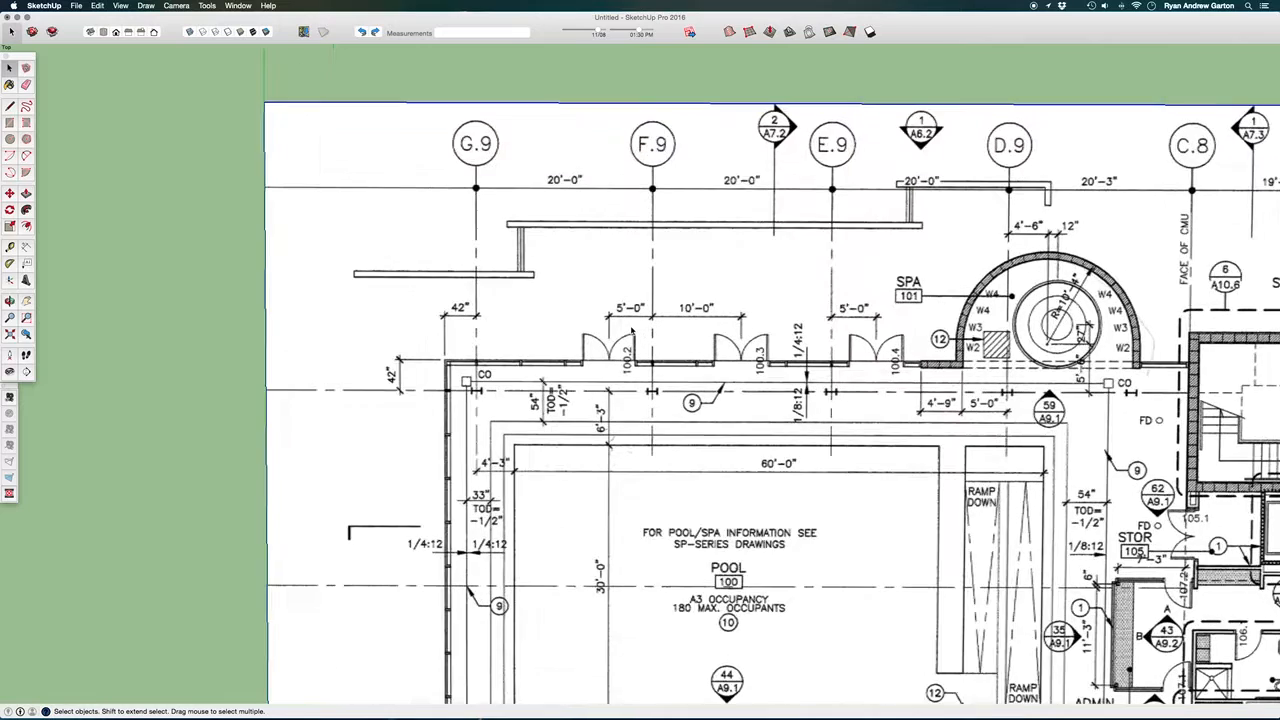
pyautogui.scroll(-2, 586, 320)
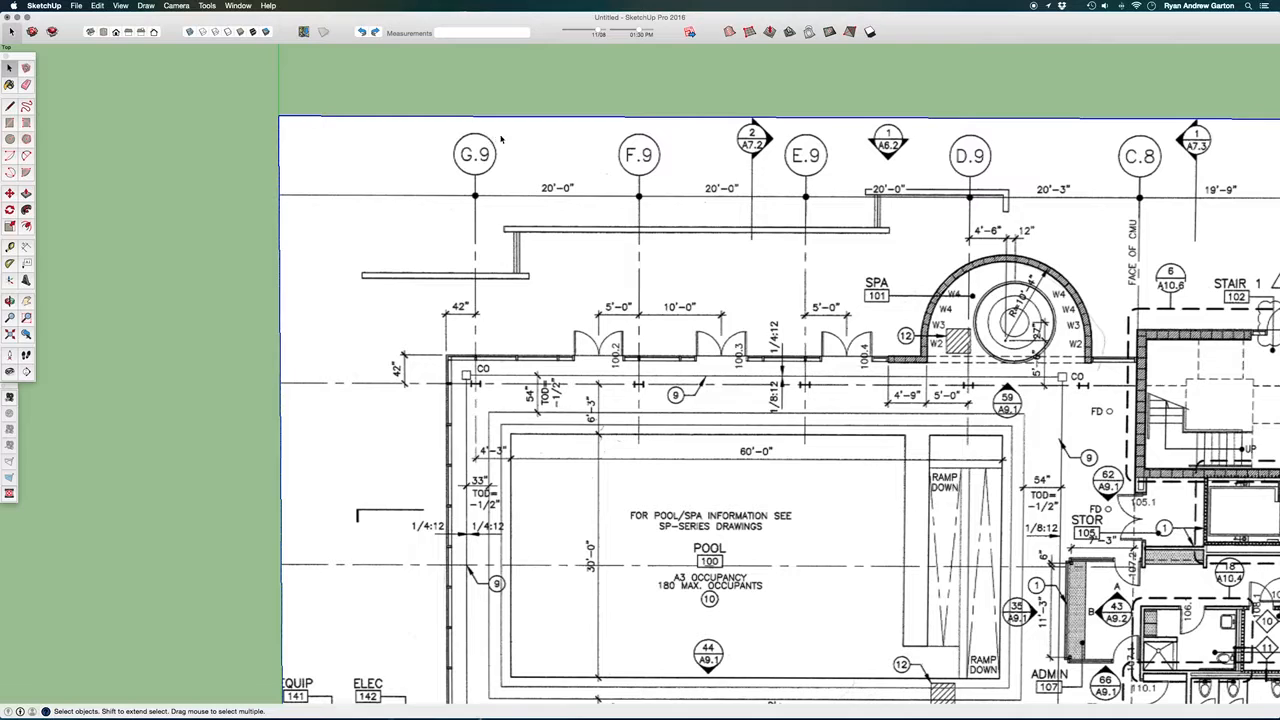
pyautogui.moveTo(659, 150); pyautogui.dragTo(560, 305, button='middle')
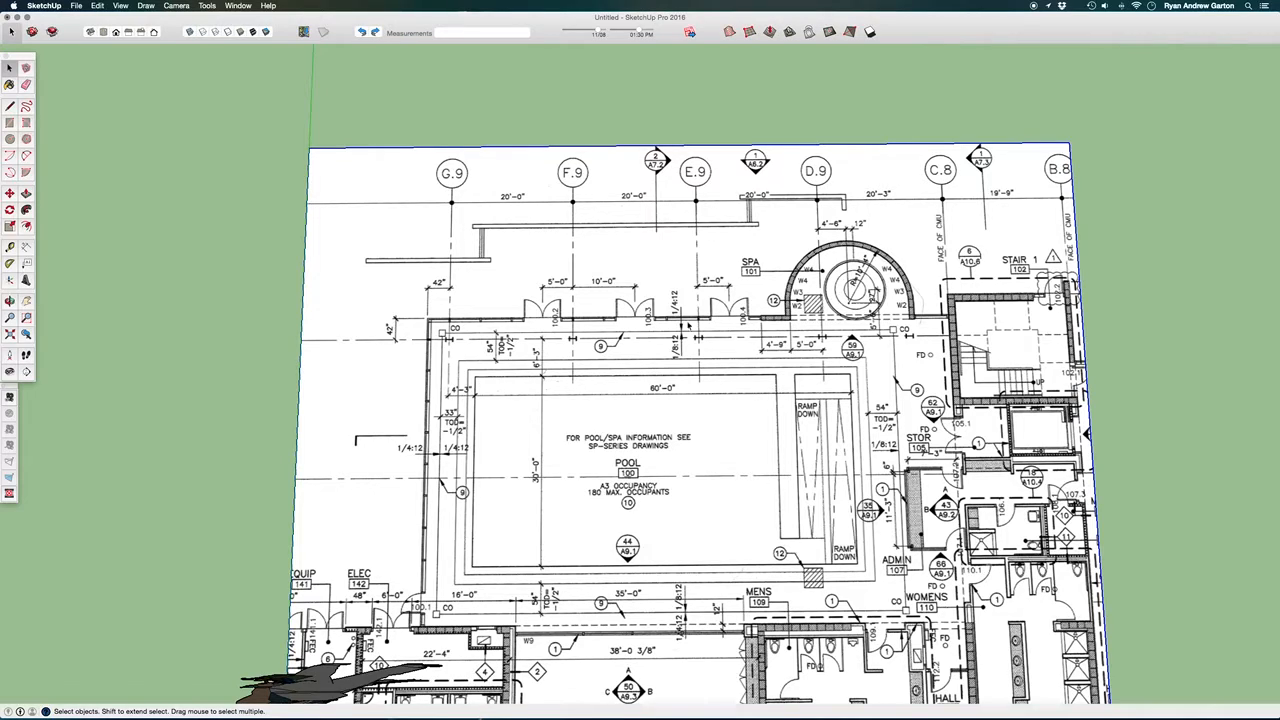
pyautogui.scroll(2, 489, 170)
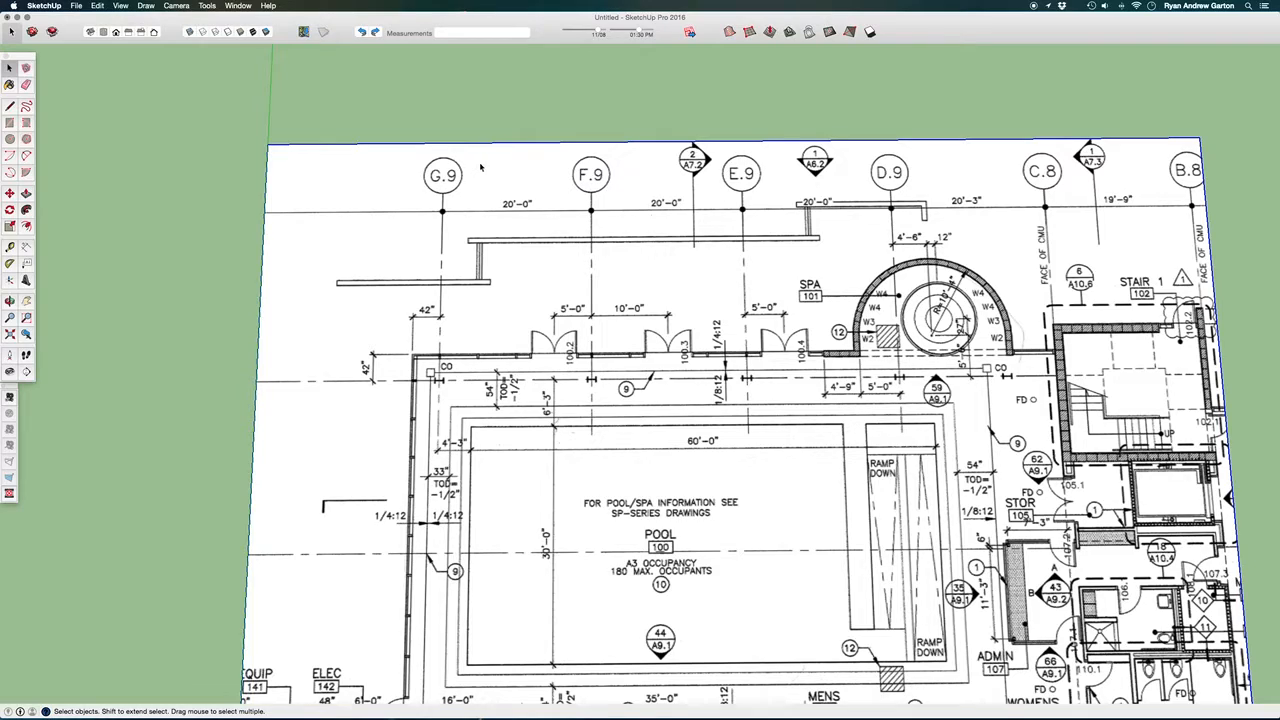
# Draw a line about 2' 2 9/16" long over the plan's 20'-0" dimension, from the G.9 grid dot to the F.9 grid dot
pyautogui.press('l')
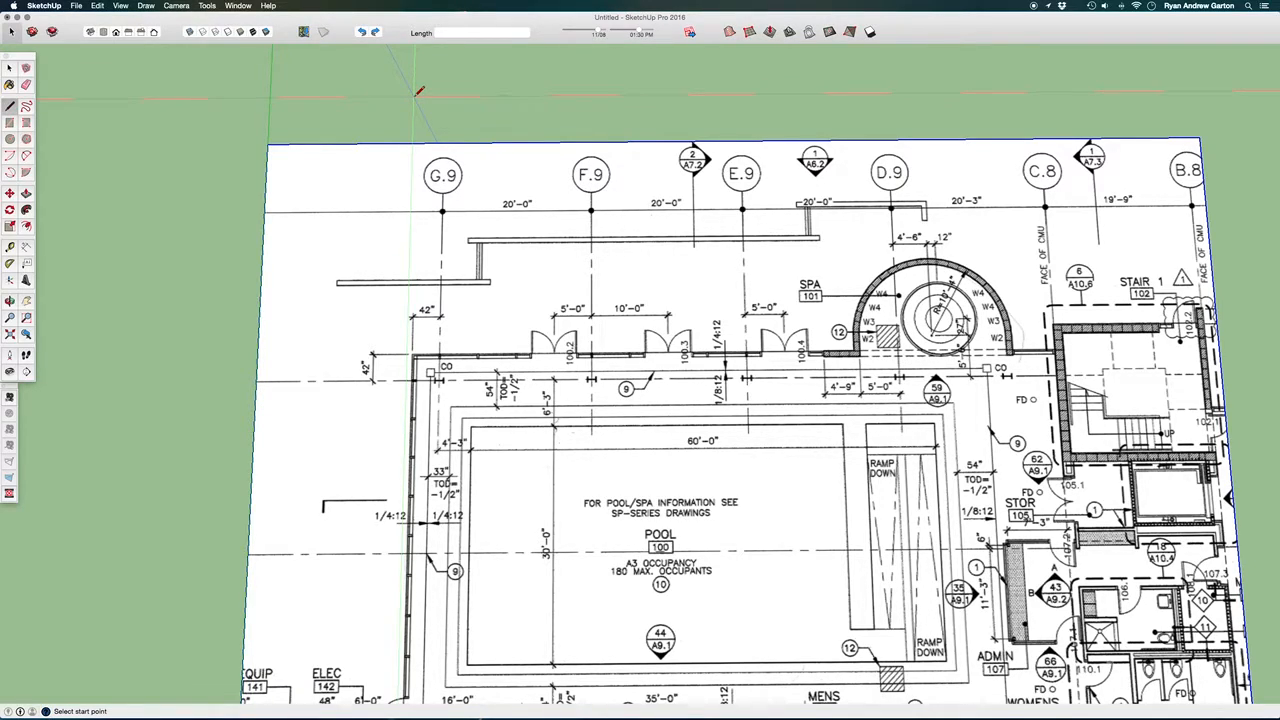
pyautogui.scroll(5, 437, 212)
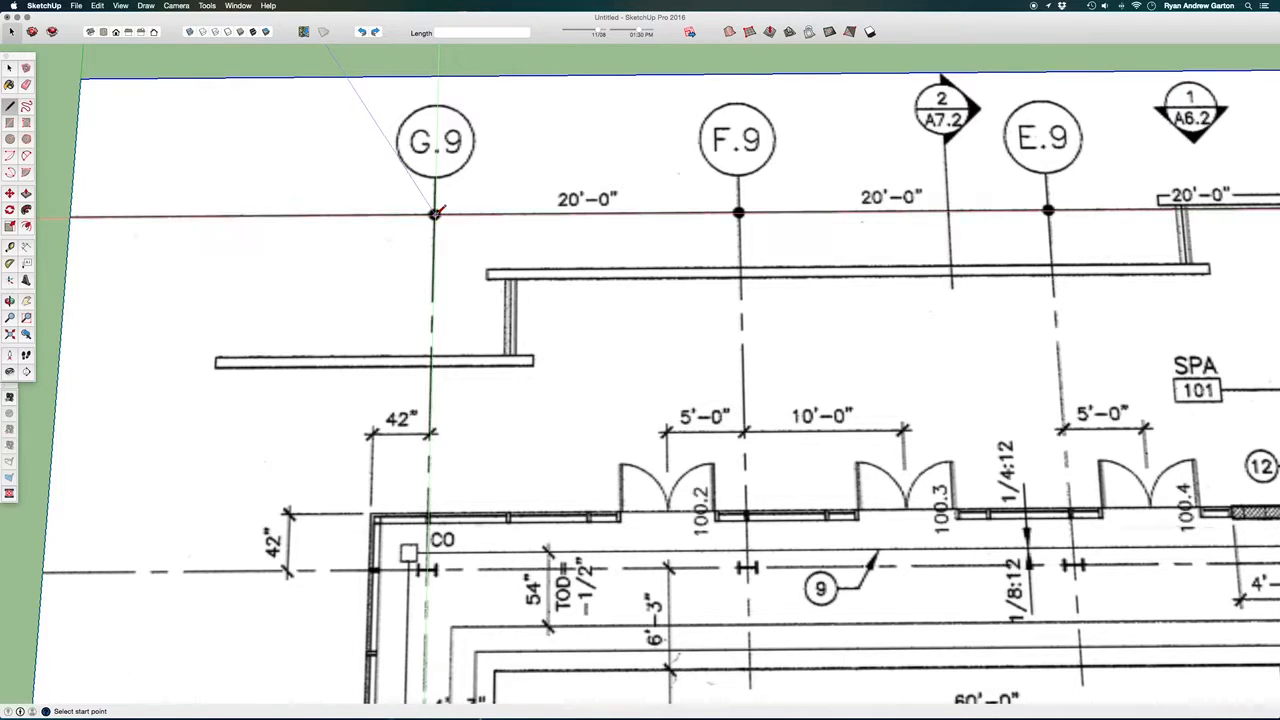
pyautogui.scroll(-2, 435, 213)
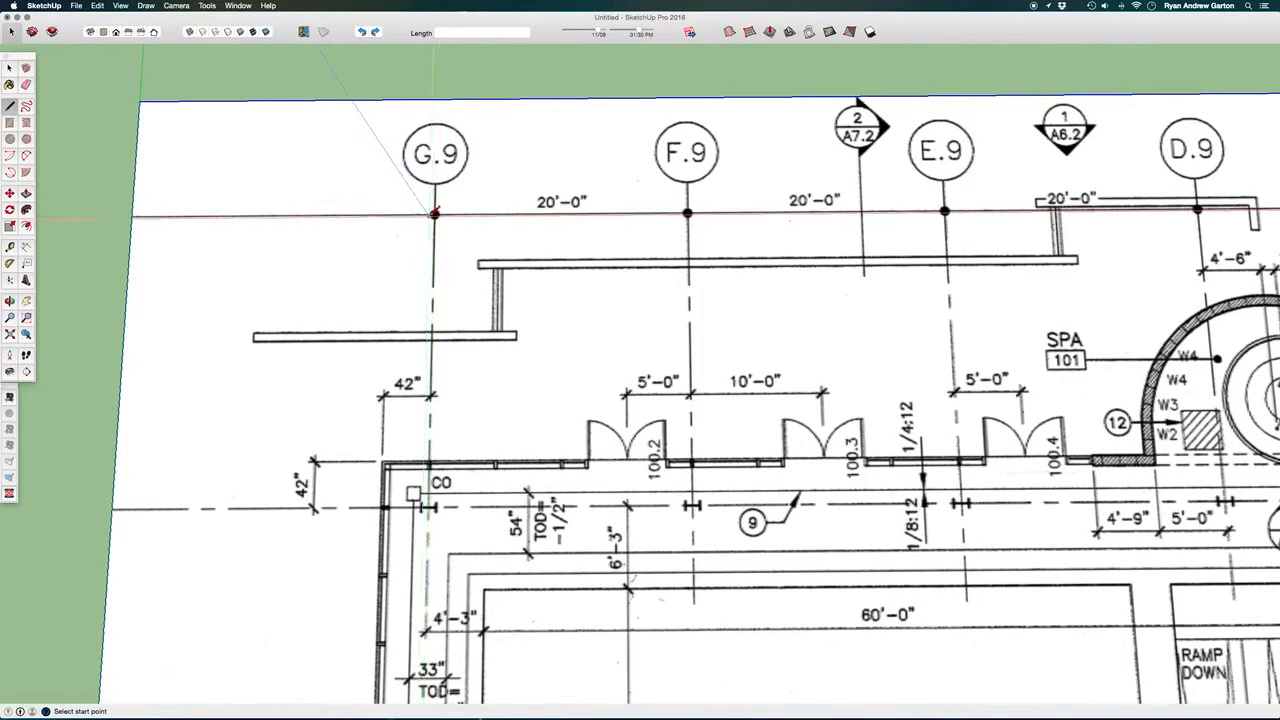
pyautogui.scroll(3, 435, 213)
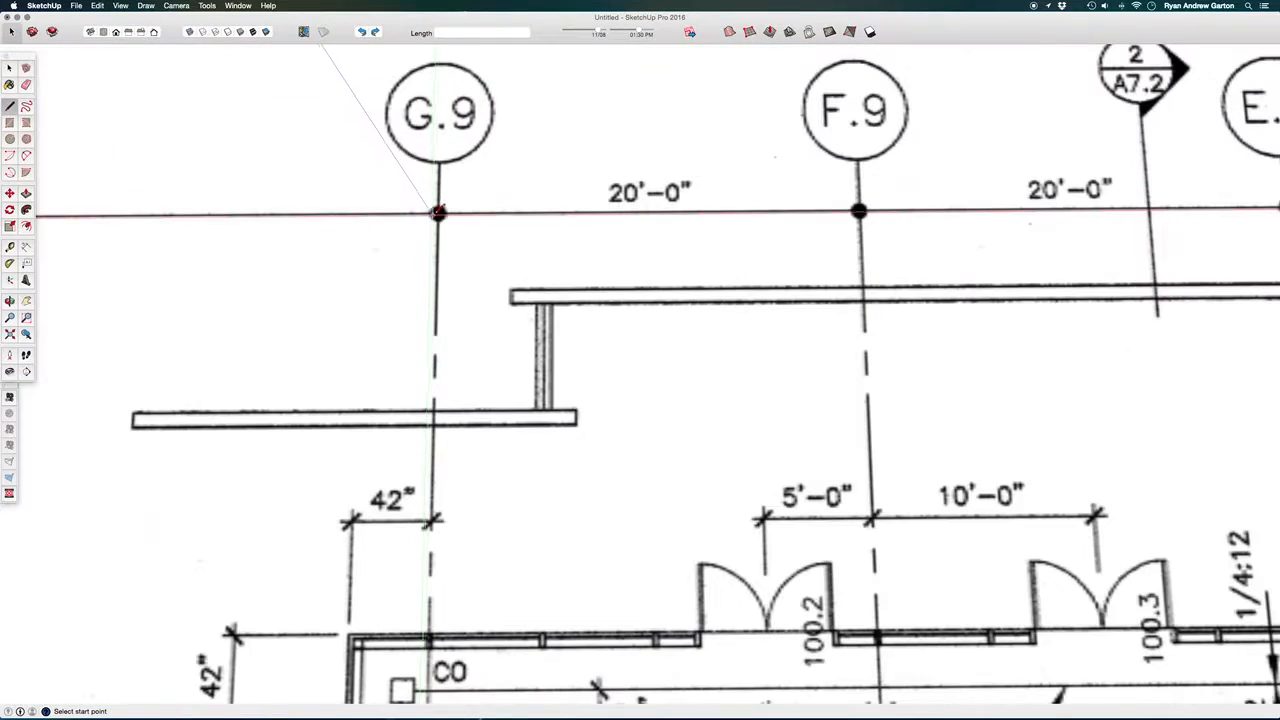
pyautogui.moveTo(438, 212); pyautogui.dragTo(494, 128, button='middle')
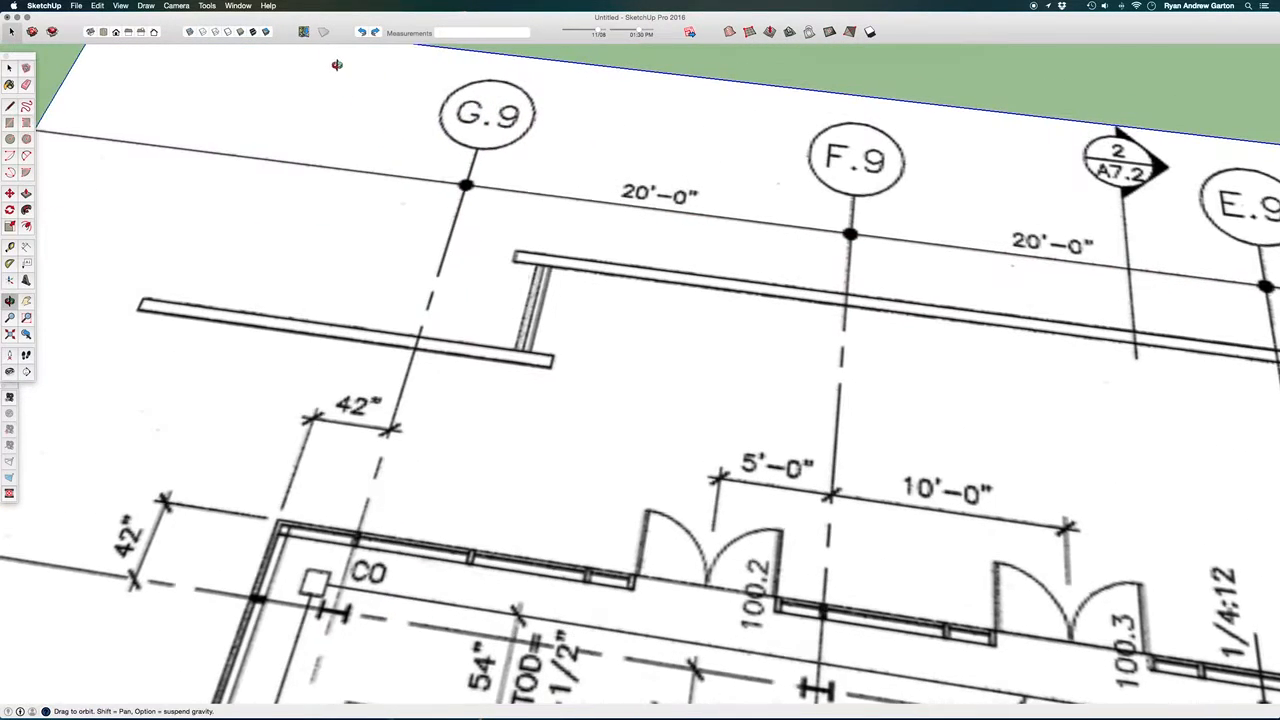
pyautogui.scroll(2, 462, 188)
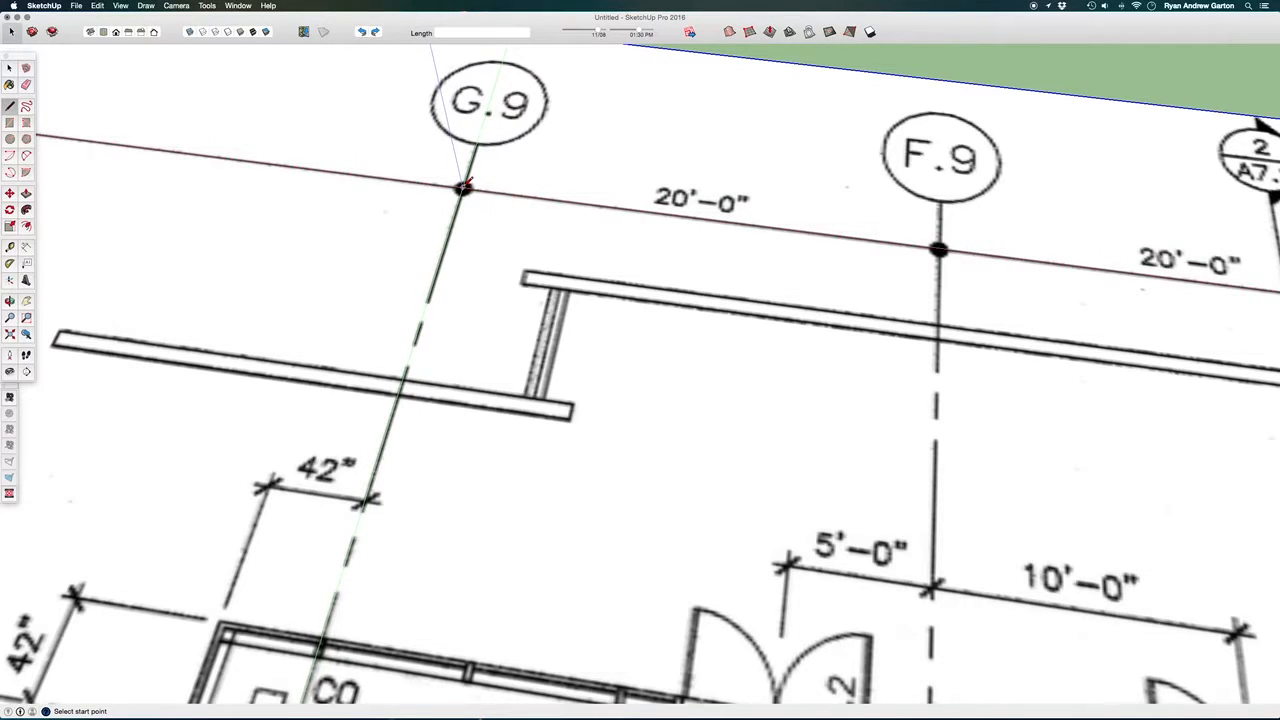
pyautogui.scroll(-3, 462, 188)
pyautogui.scroll(4, 462, 188)
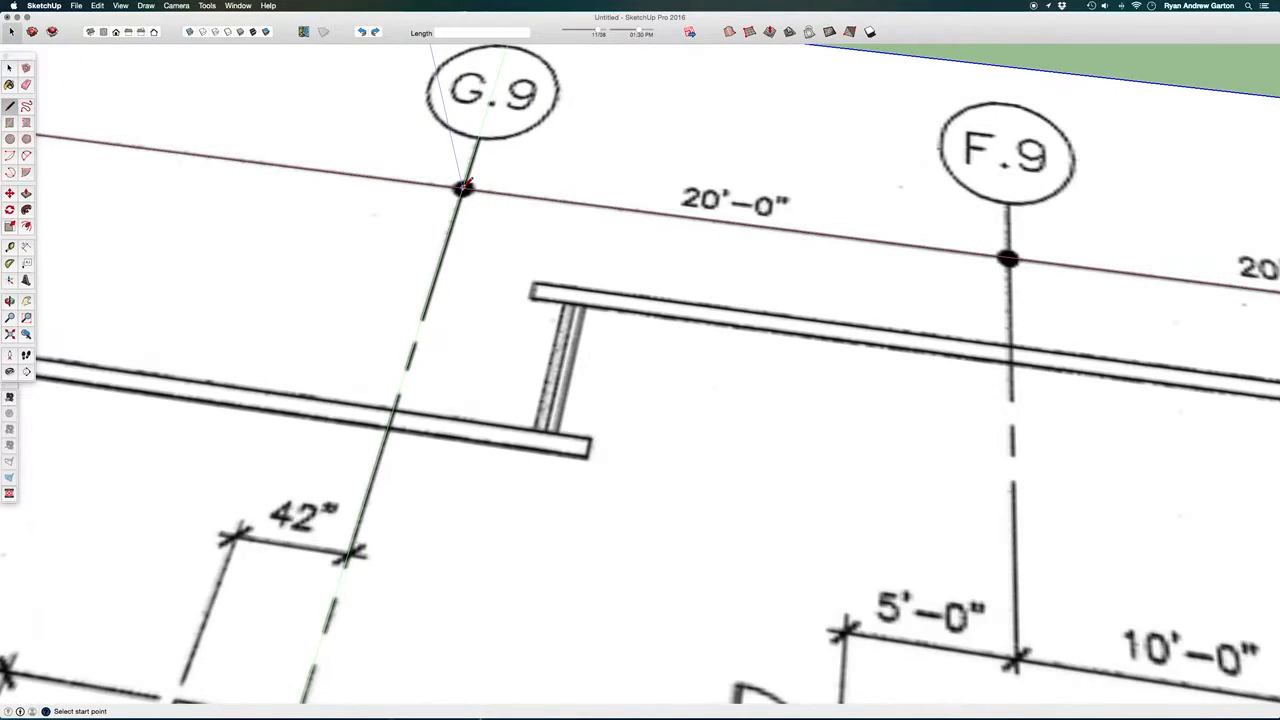
pyautogui.scroll(10, 462, 188)
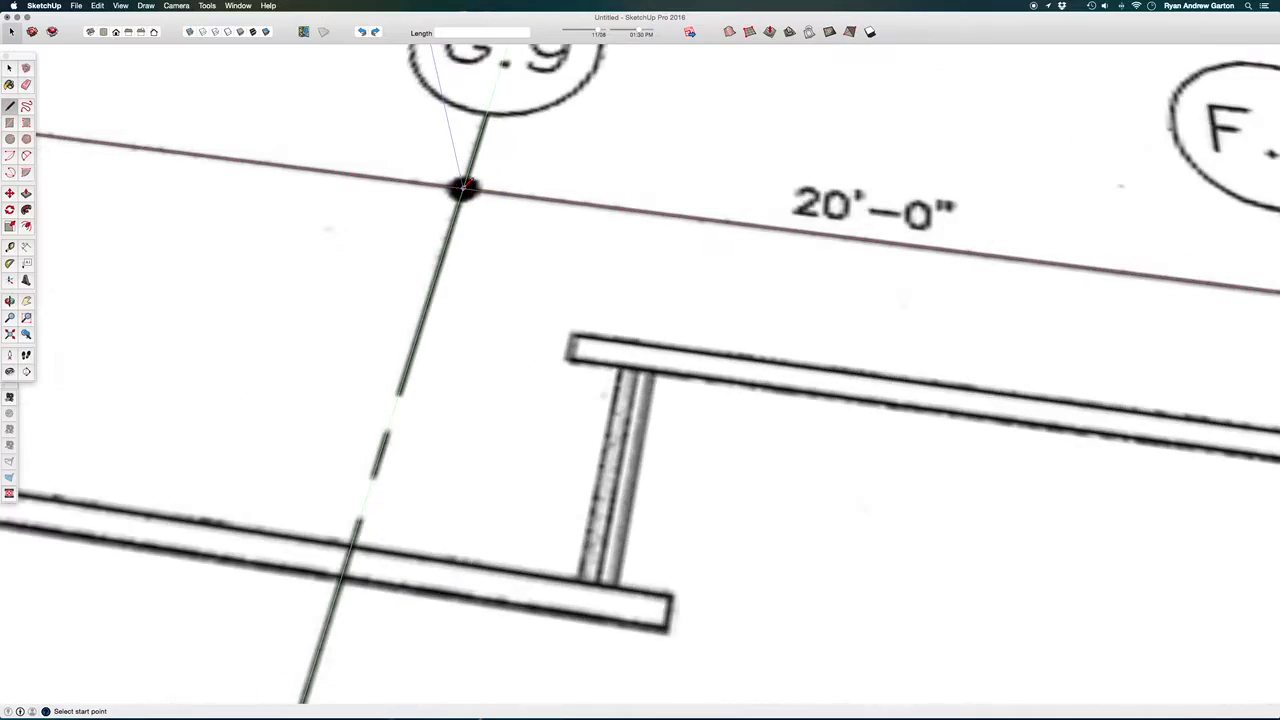
pyautogui.scroll(-10, 422, 222)
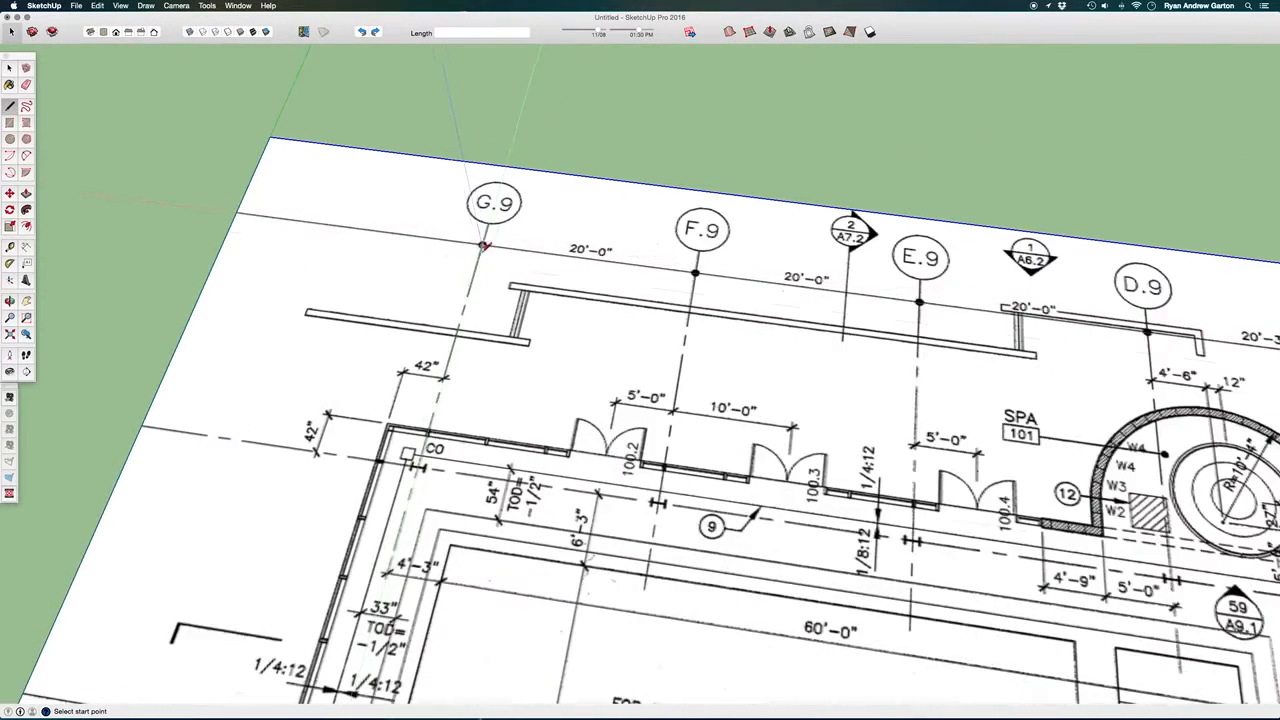
pyautogui.moveTo(484, 246); pyautogui.dragTo(430, 320, button='middle')
pyautogui.scroll(-5, 363, 268)
pyautogui.moveTo(366, 290); pyautogui.dragTo(500, 320, button='middle')
pyautogui.scroll(5, 337, 305)
pyautogui.scroll(2, 440, 350)
pyautogui.moveTo(486, 366); pyautogui.dragTo(467, 409, button='middle')
pyautogui.scroll(-4, 473, 295)
pyautogui.scroll(4, 452, 390)
pyautogui.scroll(2, 450, 388)
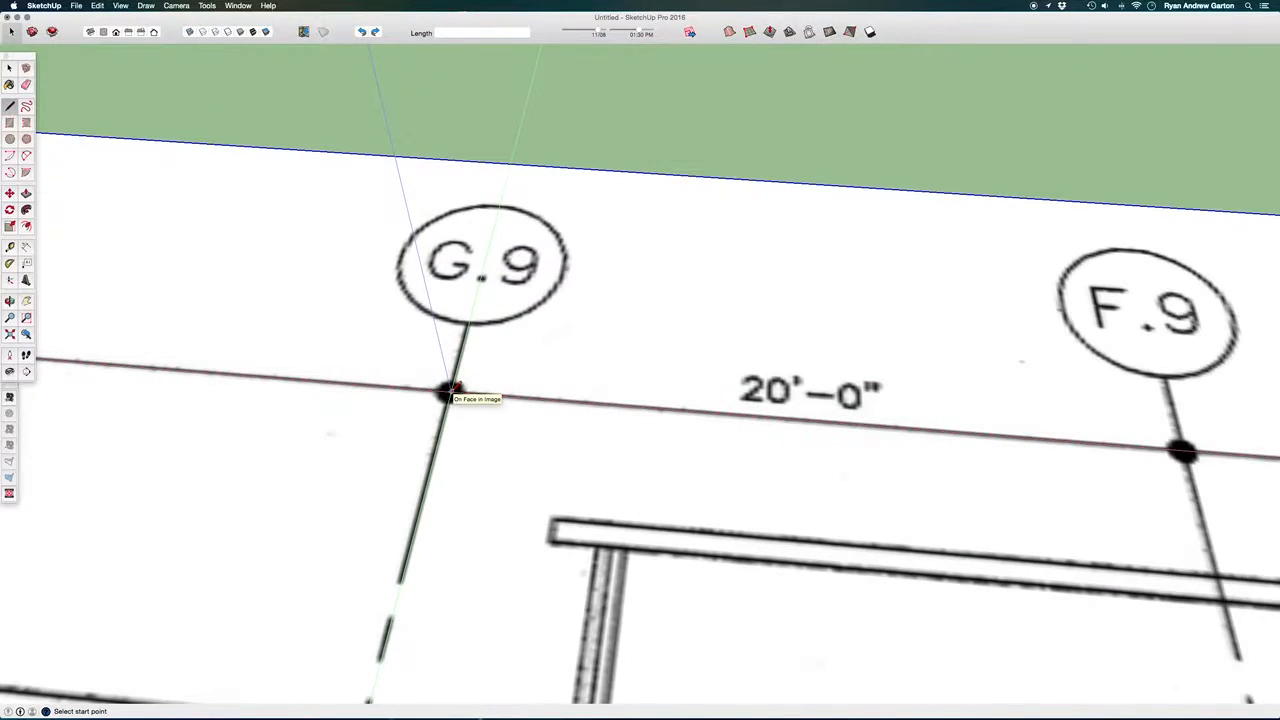
pyautogui.scroll(-2, 450, 390)
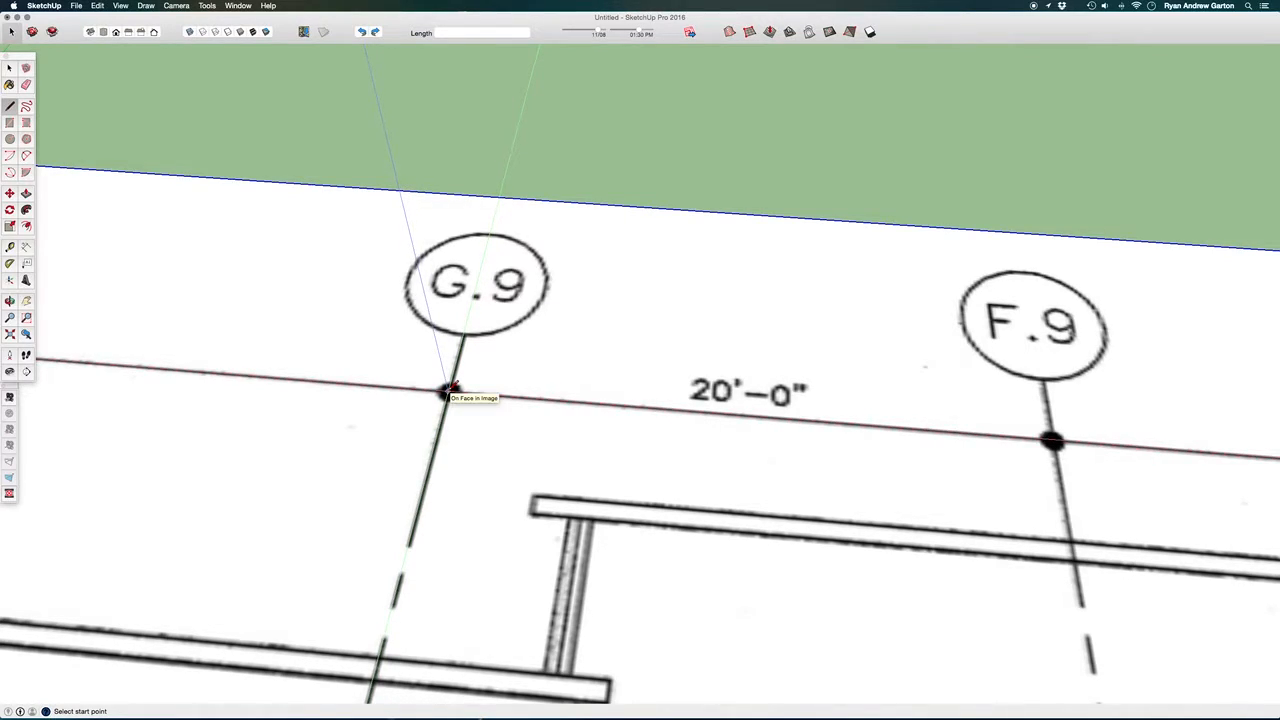
pyautogui.click(449, 390)
pyautogui.scroll(-4, 449, 390)
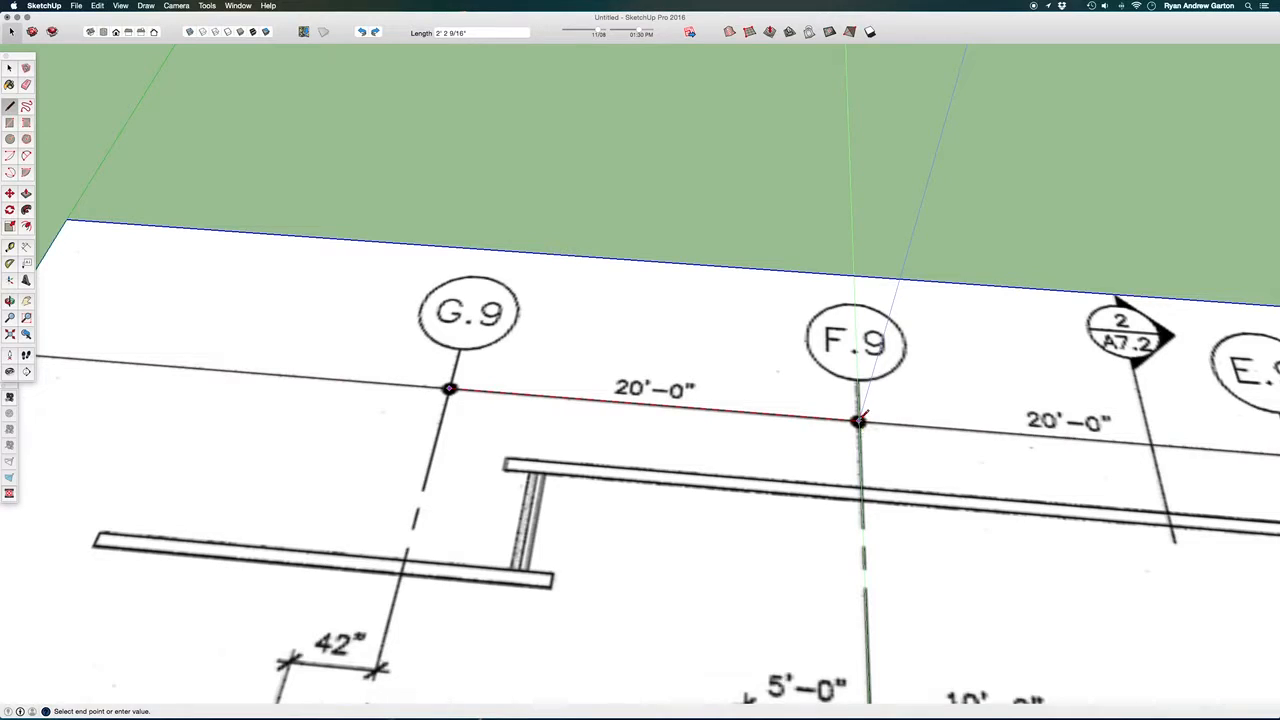
pyautogui.scroll(4, 860, 419)
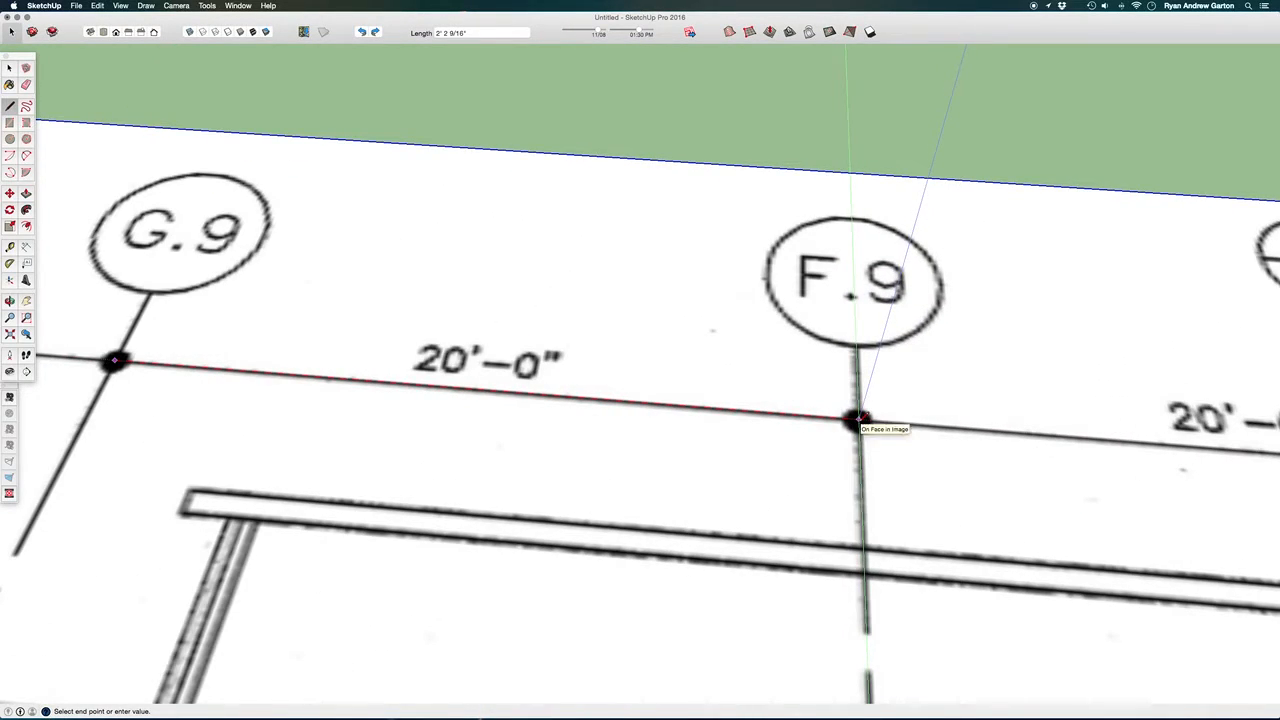
pyautogui.click(860, 419)
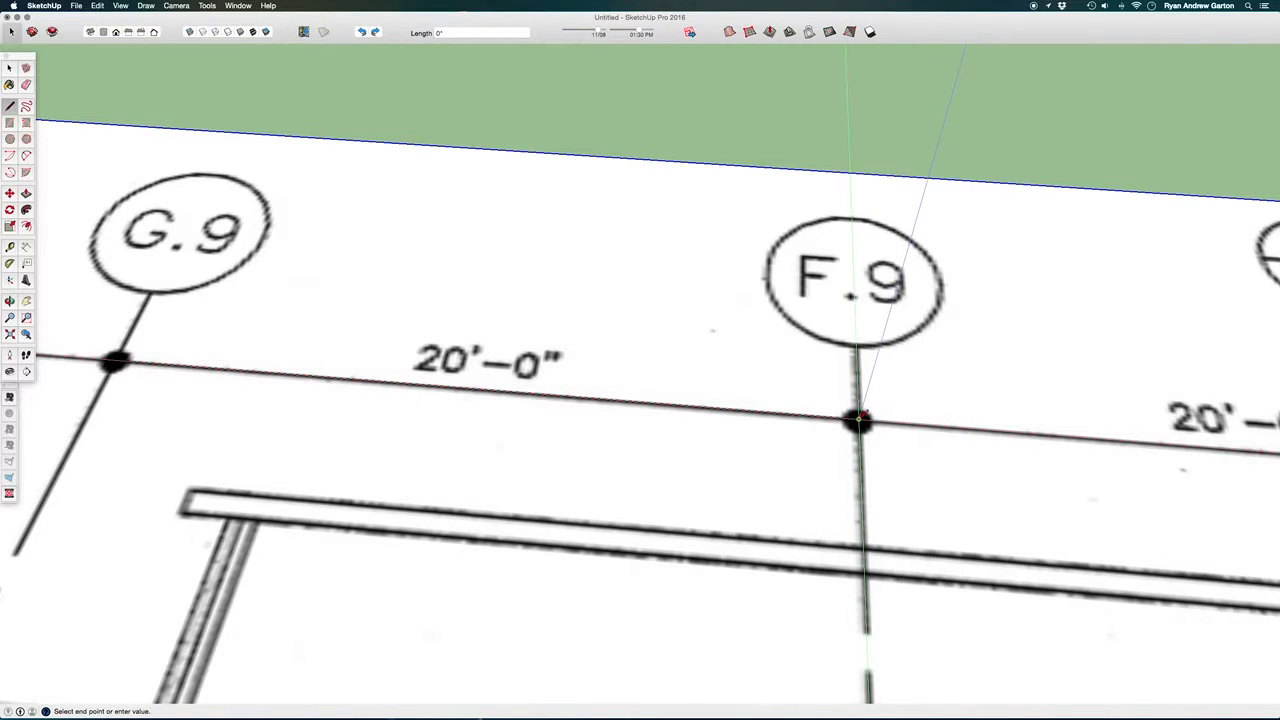
pyautogui.scroll(-6, 860, 419)
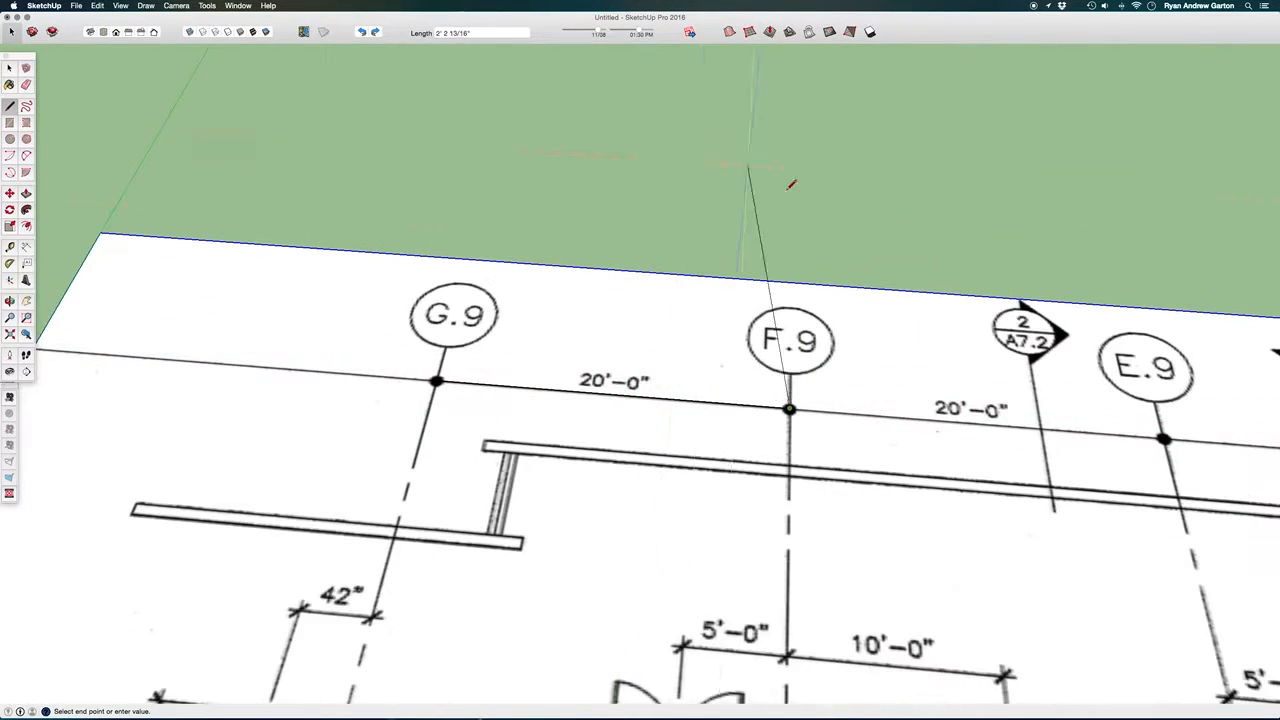
pyautogui.press('Escape')
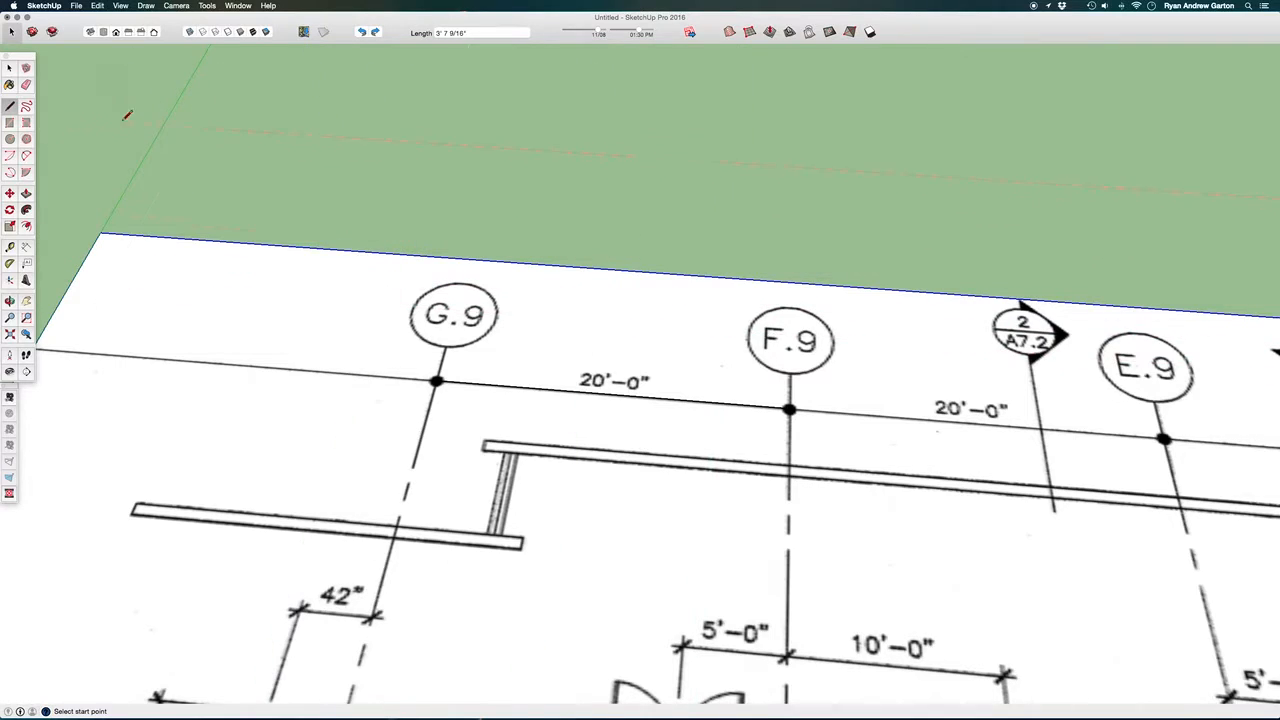
# Select the line between G.9 and F.9 and check its endpoints against the two grid dots
pyautogui.click(10, 68)
pyautogui.moveTo(503, 286); pyautogui.dragTo(337, 209, button='middle')
pyautogui.moveTo(337, 209); pyautogui.dragTo(950, 490)
pyautogui.scroll(4, 424, 368)
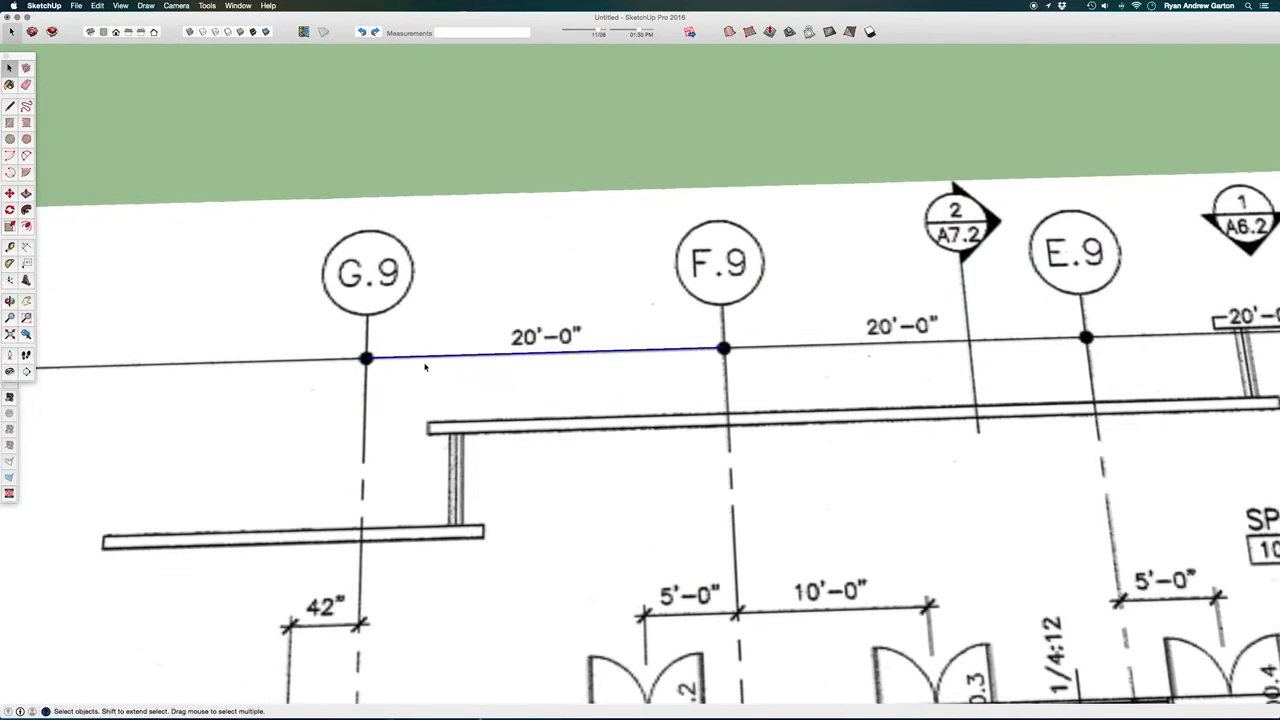
pyautogui.scroll(3, 430, 365)
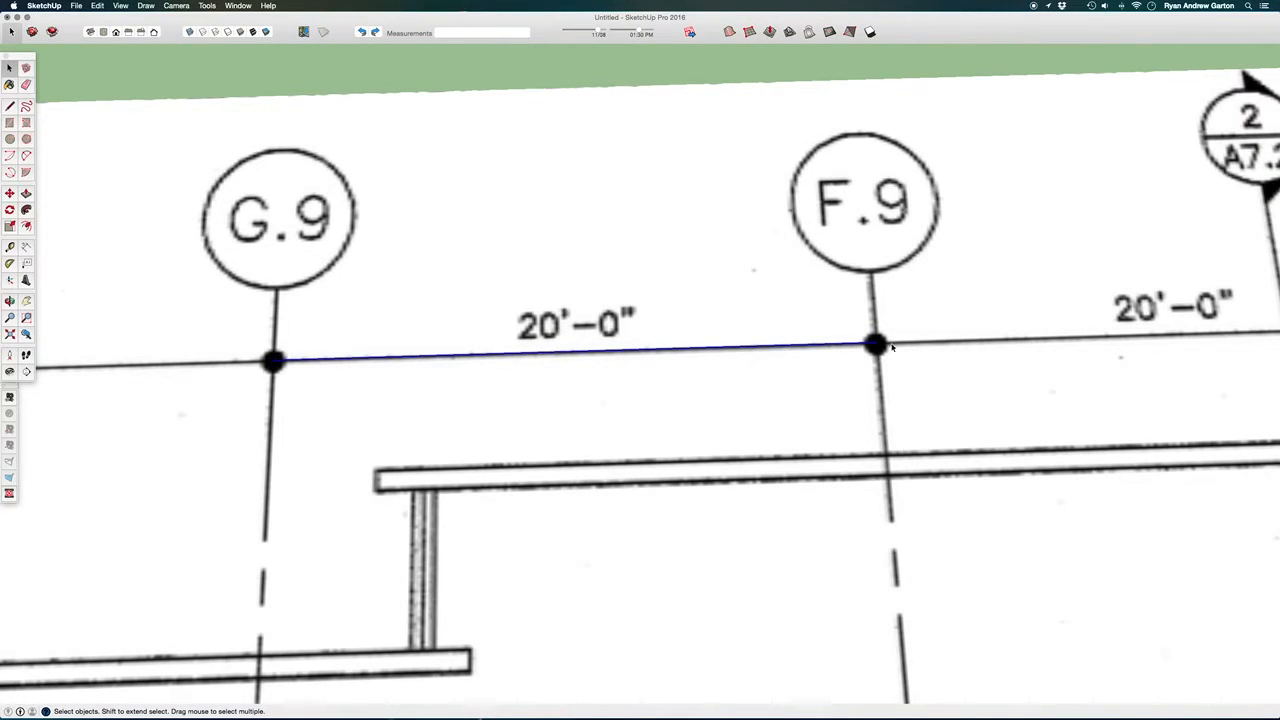
pyautogui.scroll(-3, 590, 160)
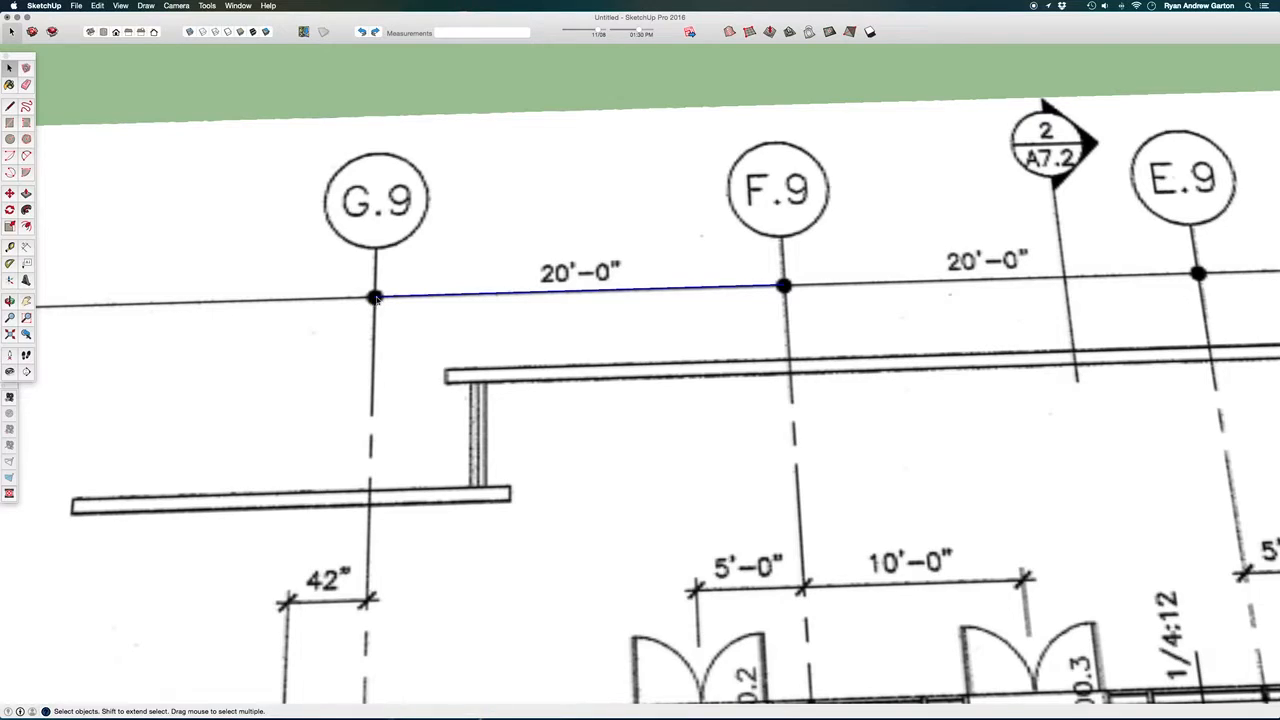
# Measure the line from G.9 to F.9 with the Tape Measure, set its length to 20', and accept resizing the model
pyautogui.scroll(-8, 560, 240)
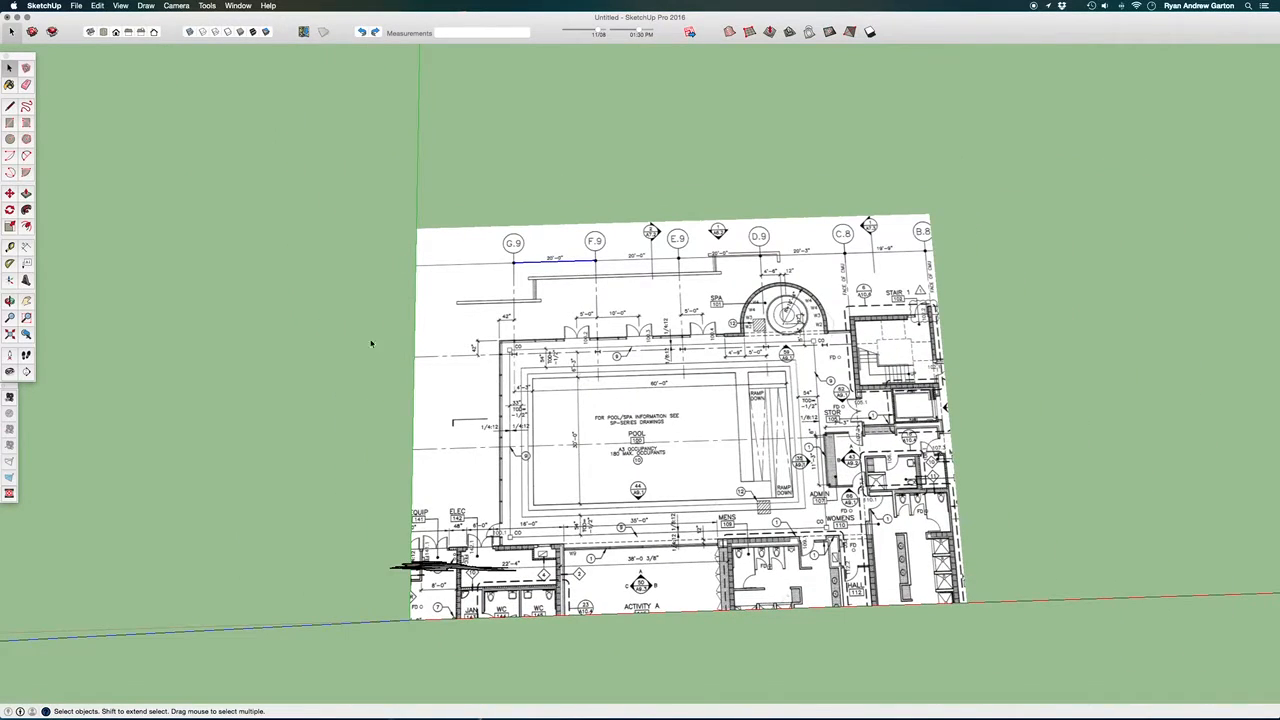
pyautogui.moveTo(370, 344); pyautogui.dragTo(754, 377, button='middle')
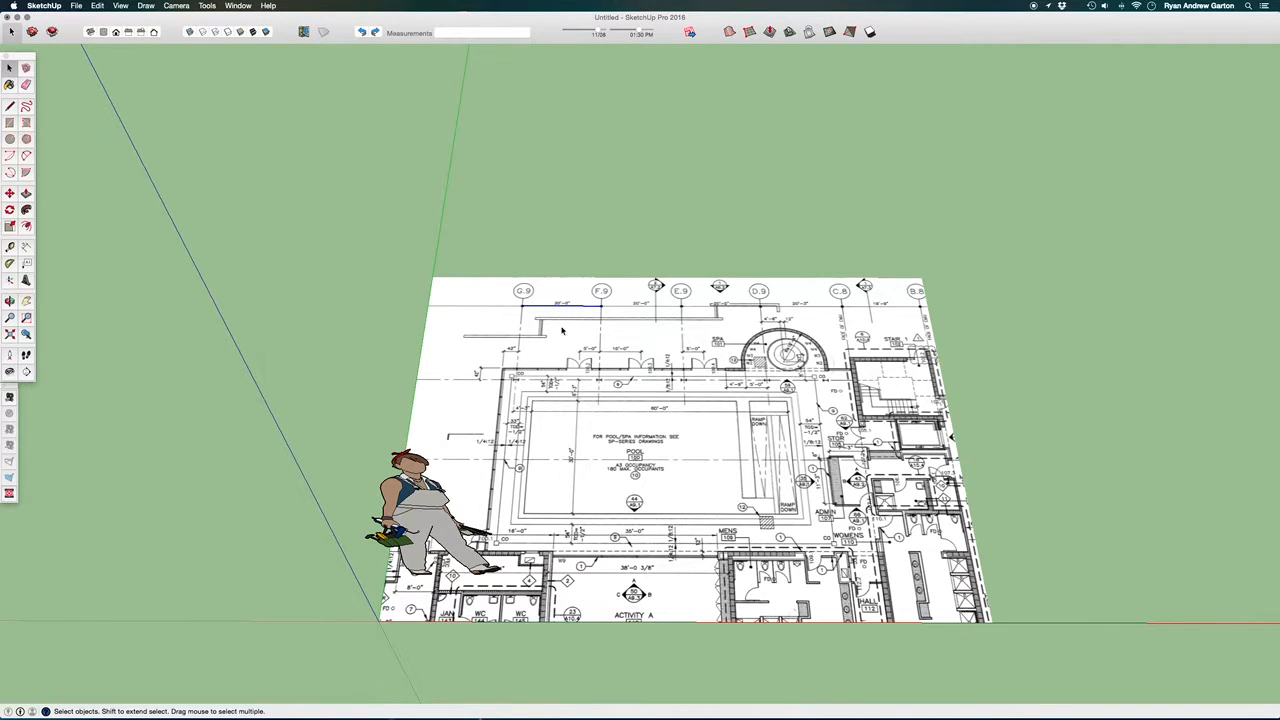
pyautogui.scroll(2, 560, 330)
pyautogui.scroll(5, 507, 318)
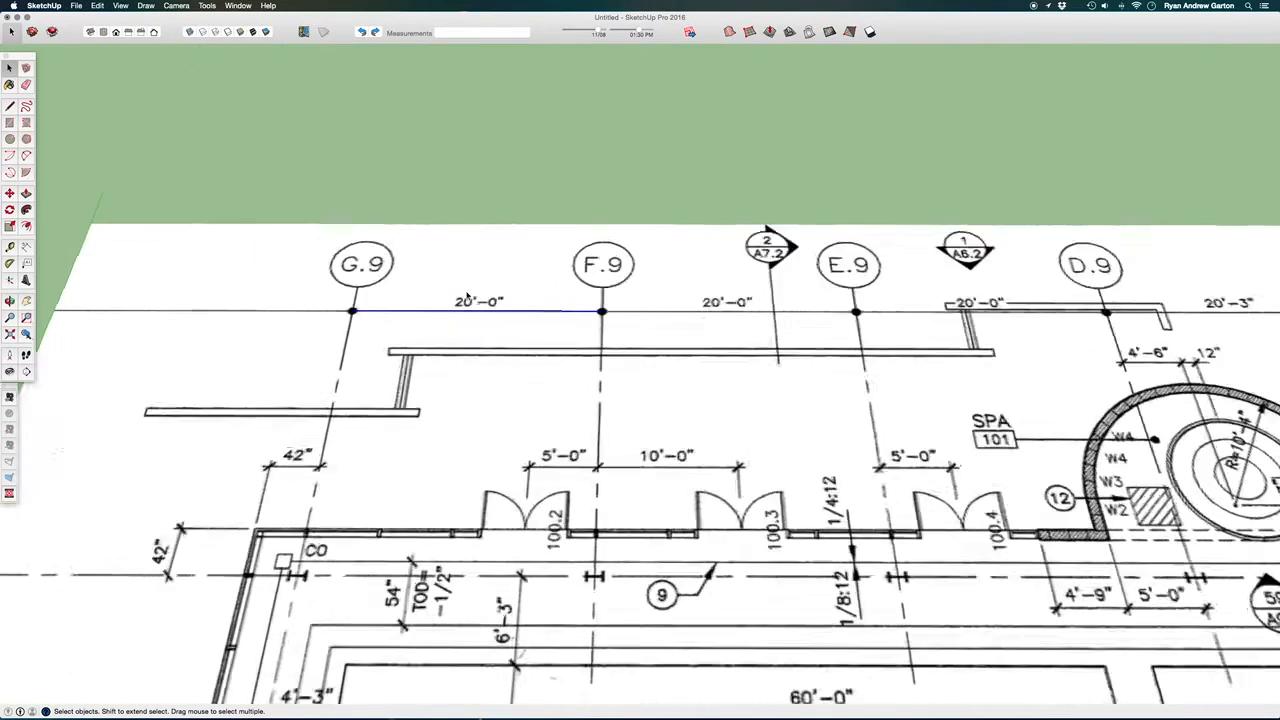
pyautogui.press('t')
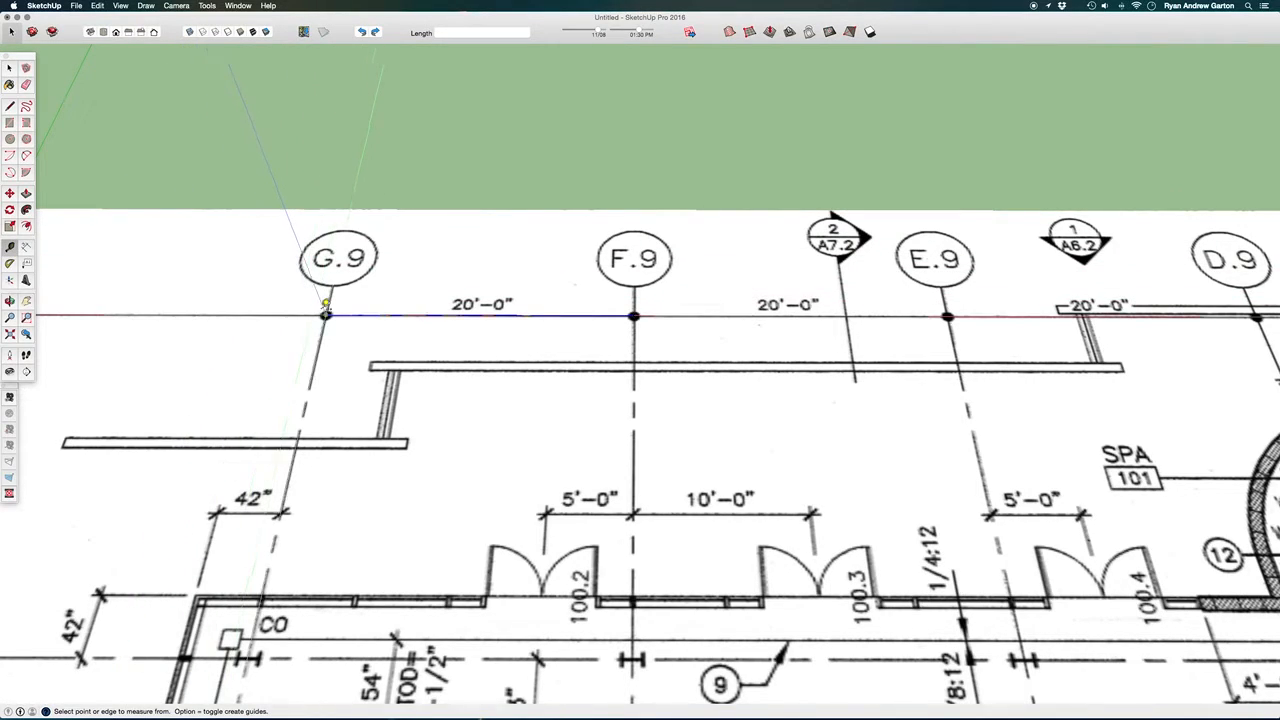
pyautogui.click(326, 316)
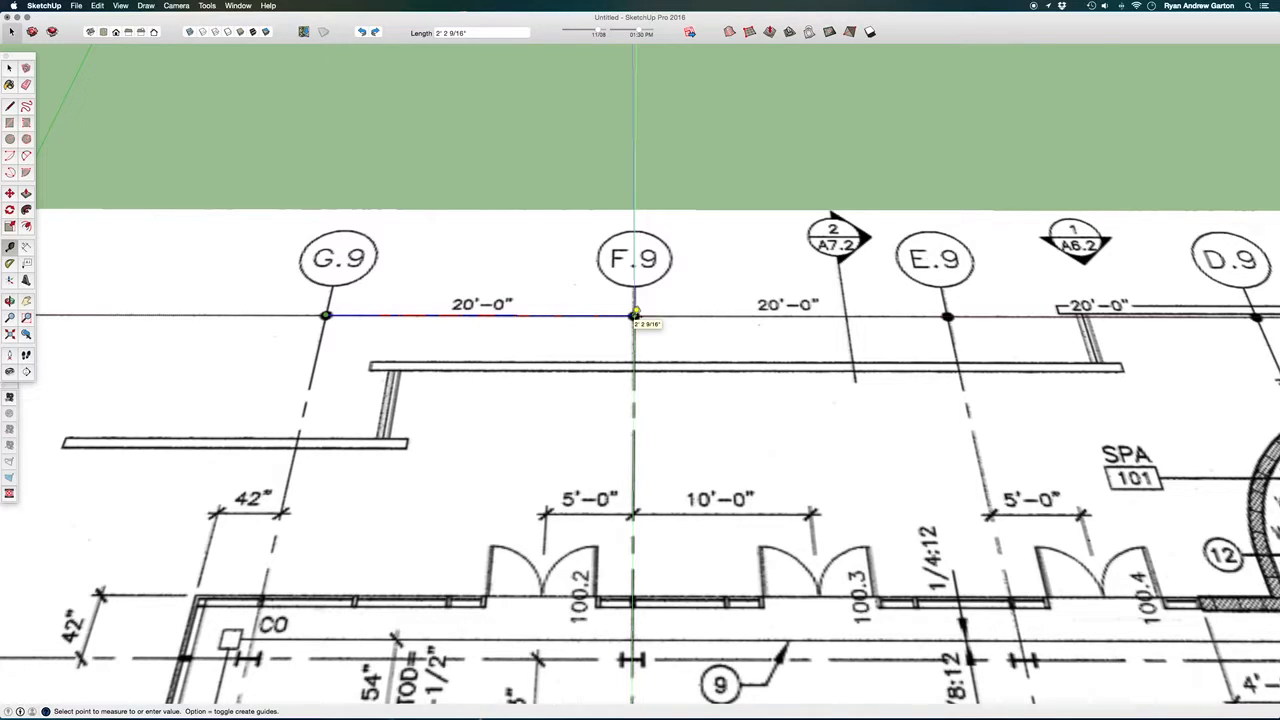
pyautogui.click(635, 316)
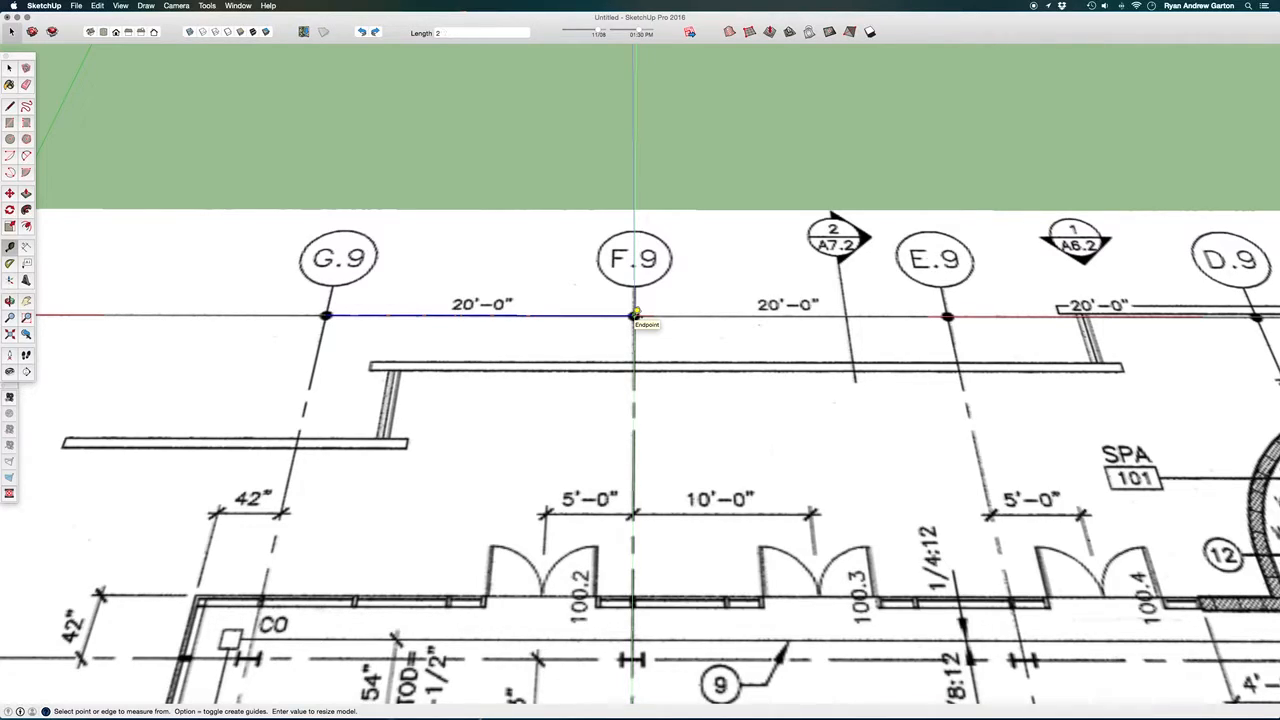
pyautogui.press('Return')
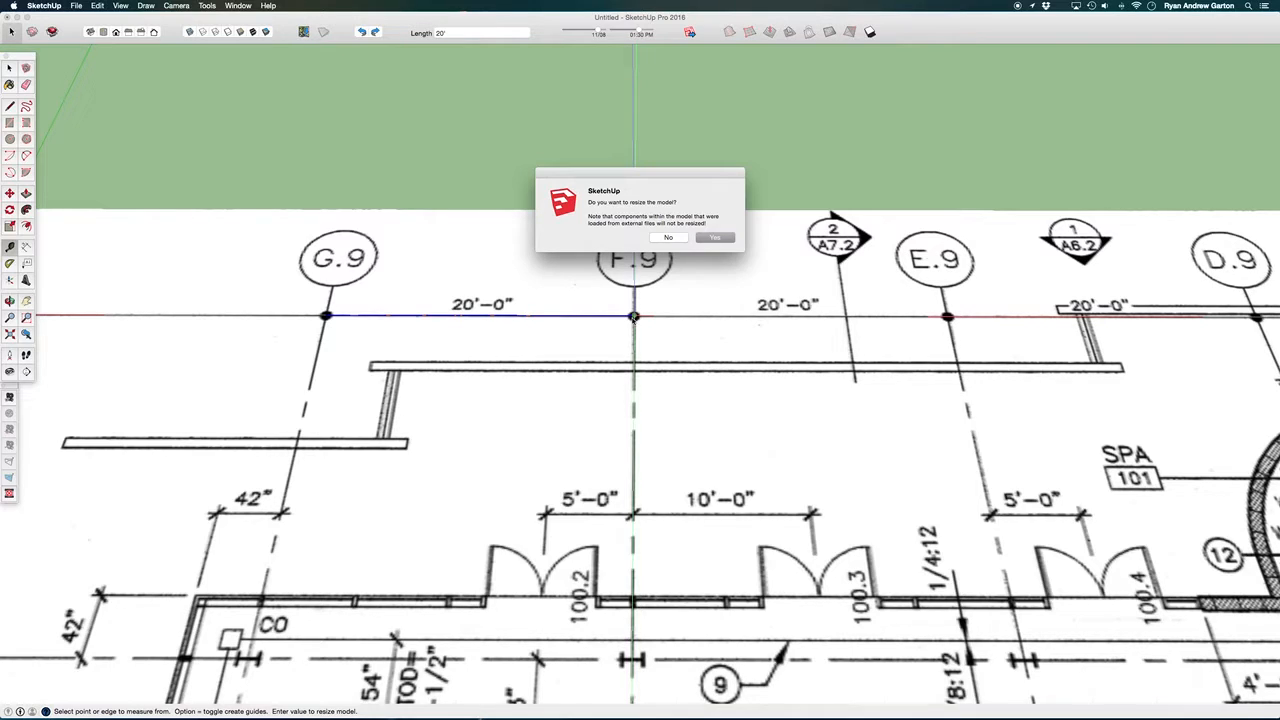
pyautogui.press('Return')
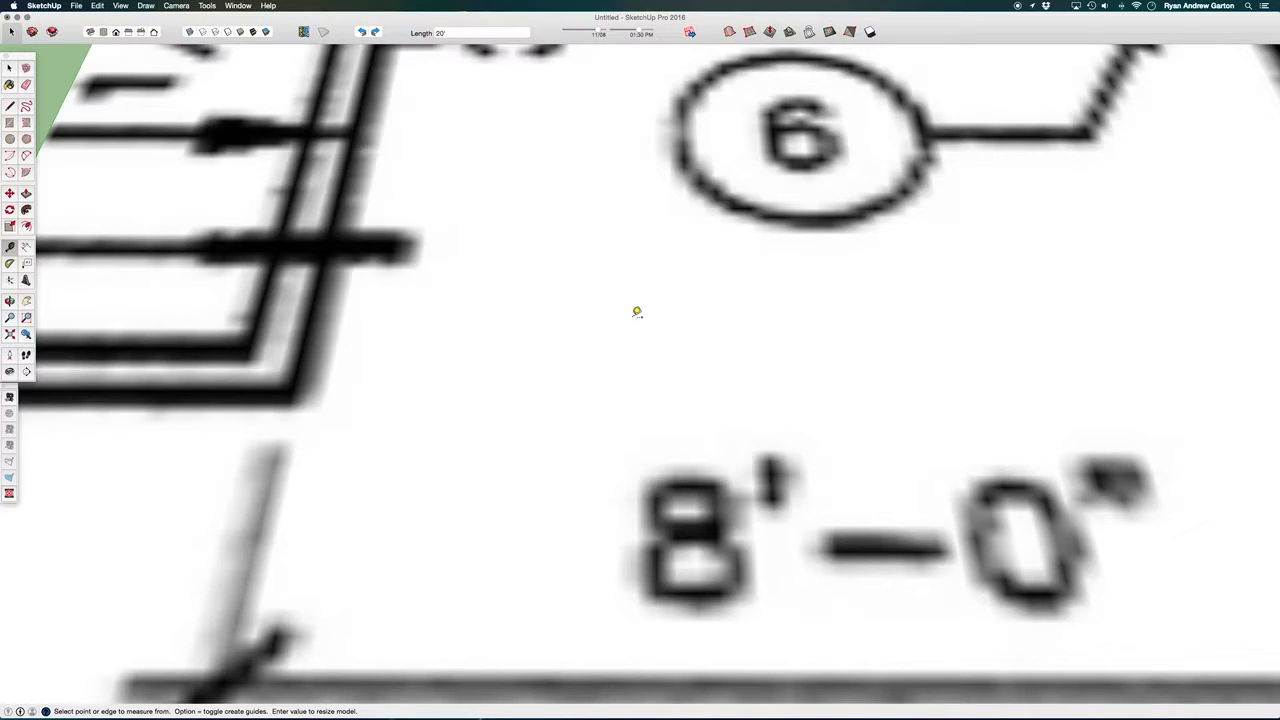
# Inspect the resized floor plan from several angles, comparing its scale with the human figure
pyautogui.scroll(-10, 560, 251)
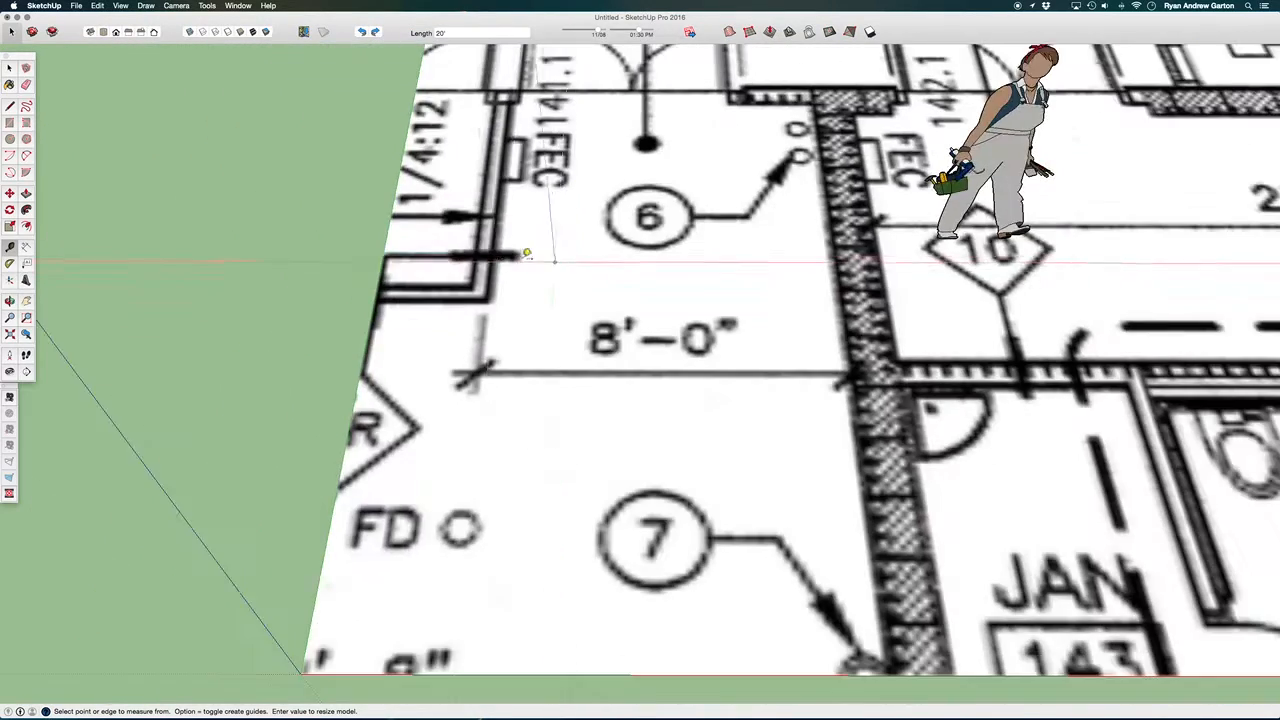
pyautogui.scroll(-10, 634, 320)
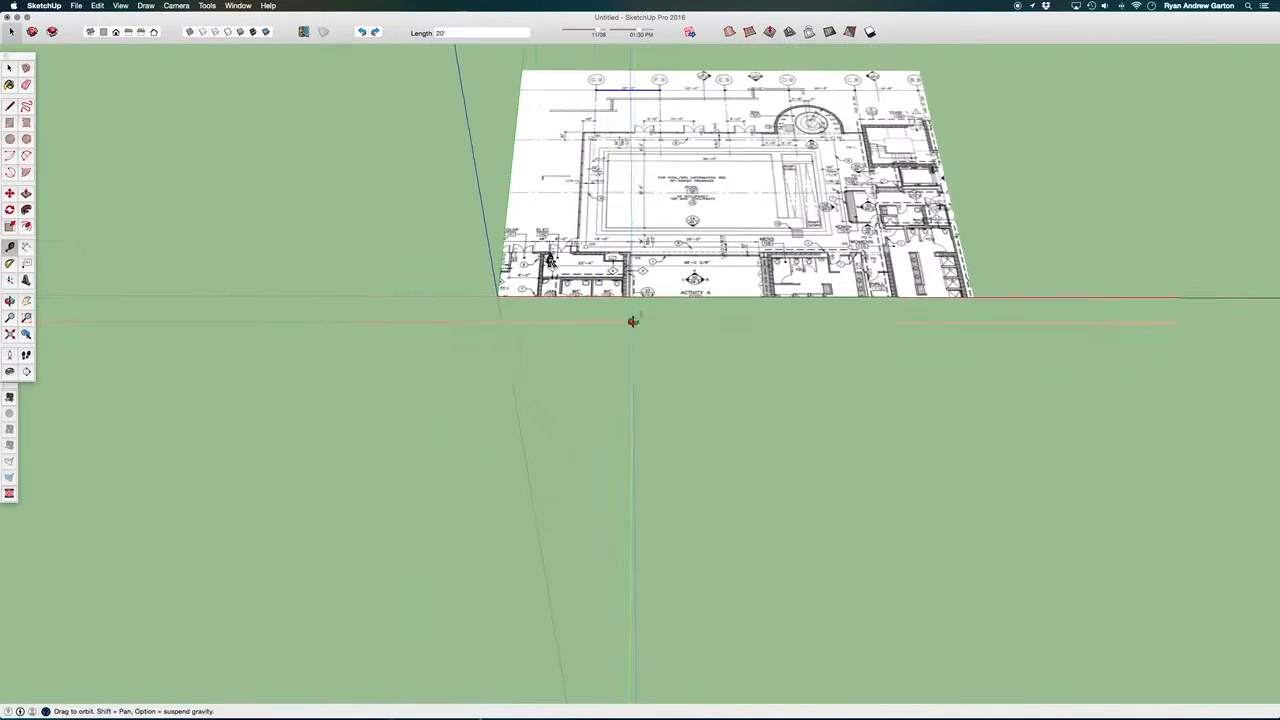
pyautogui.moveTo(634, 320); pyautogui.dragTo(547, 257, button='middle')
pyautogui.scroll(10, 571, 250)
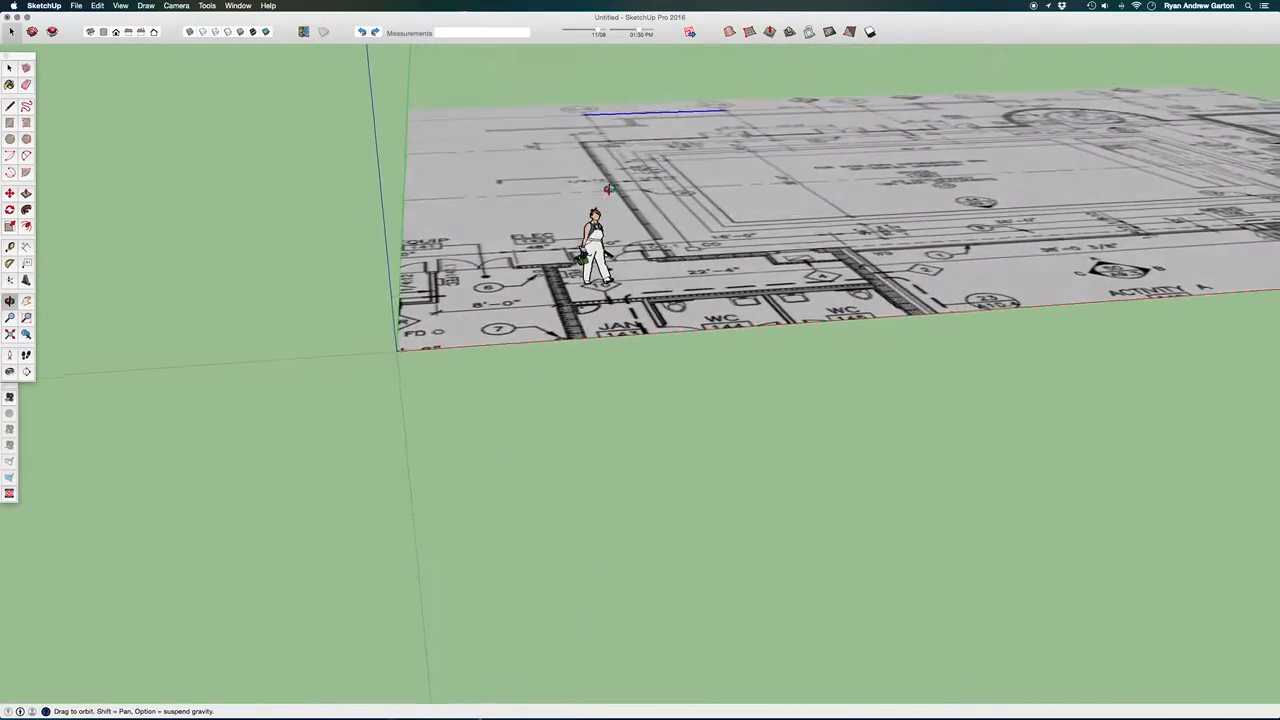
pyautogui.scroll(-4, 620, 230)
pyautogui.scroll(6, 560, 250)
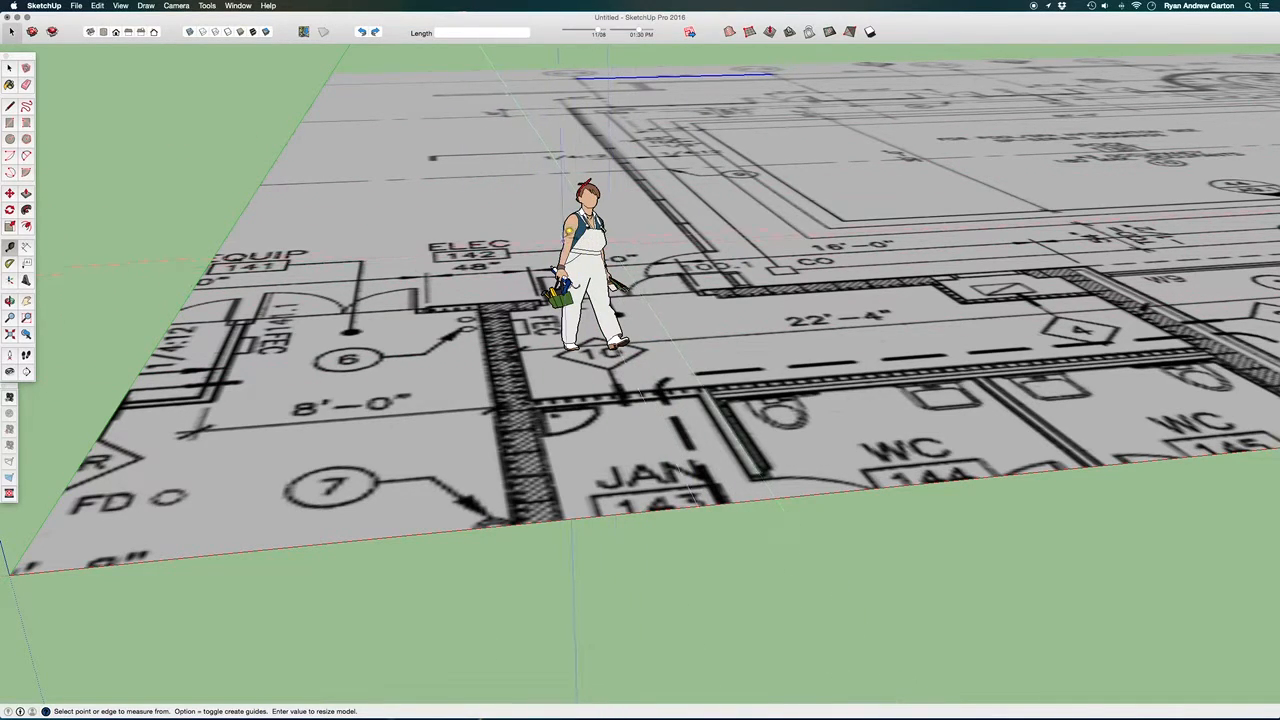
pyautogui.scroll(-3, 542, 216)
pyautogui.press('o')
pyautogui.moveTo(510, 245); pyautogui.dragTo(551, 294)
# Measure the human figure's height from head to feet with the Tape Measure
pyautogui.press('t')
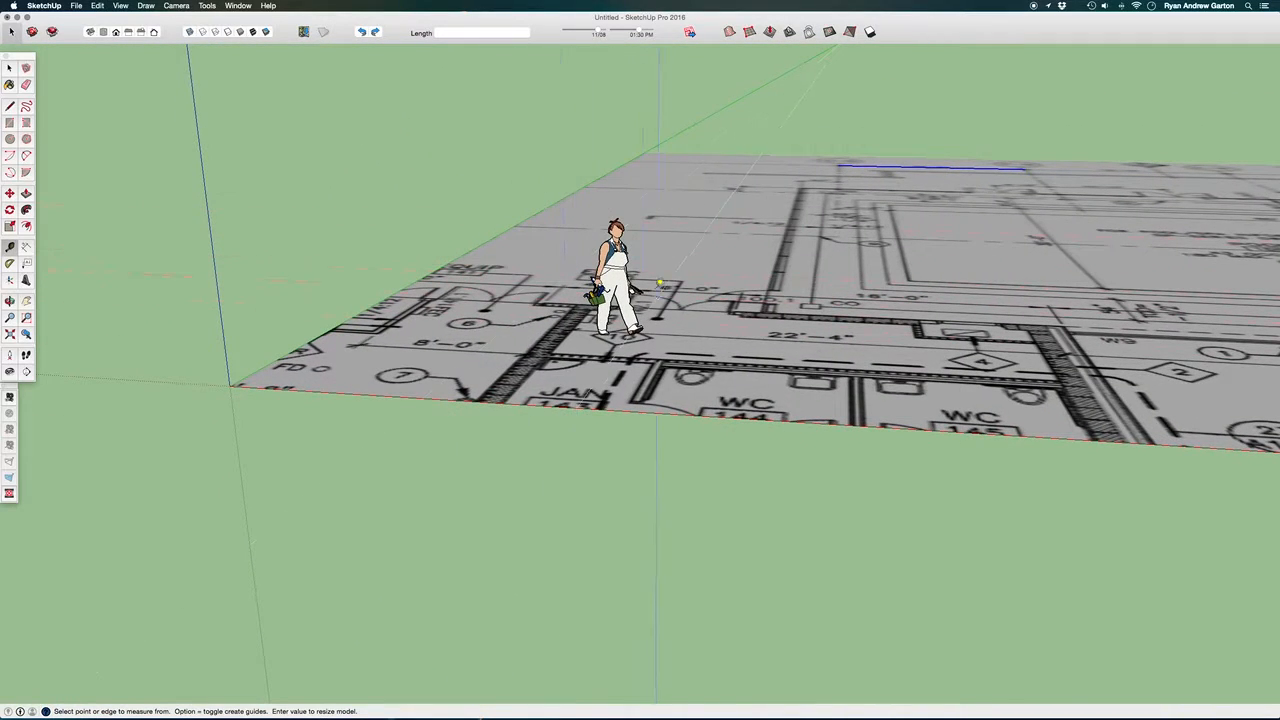
pyautogui.scroll(6, 400, 234)
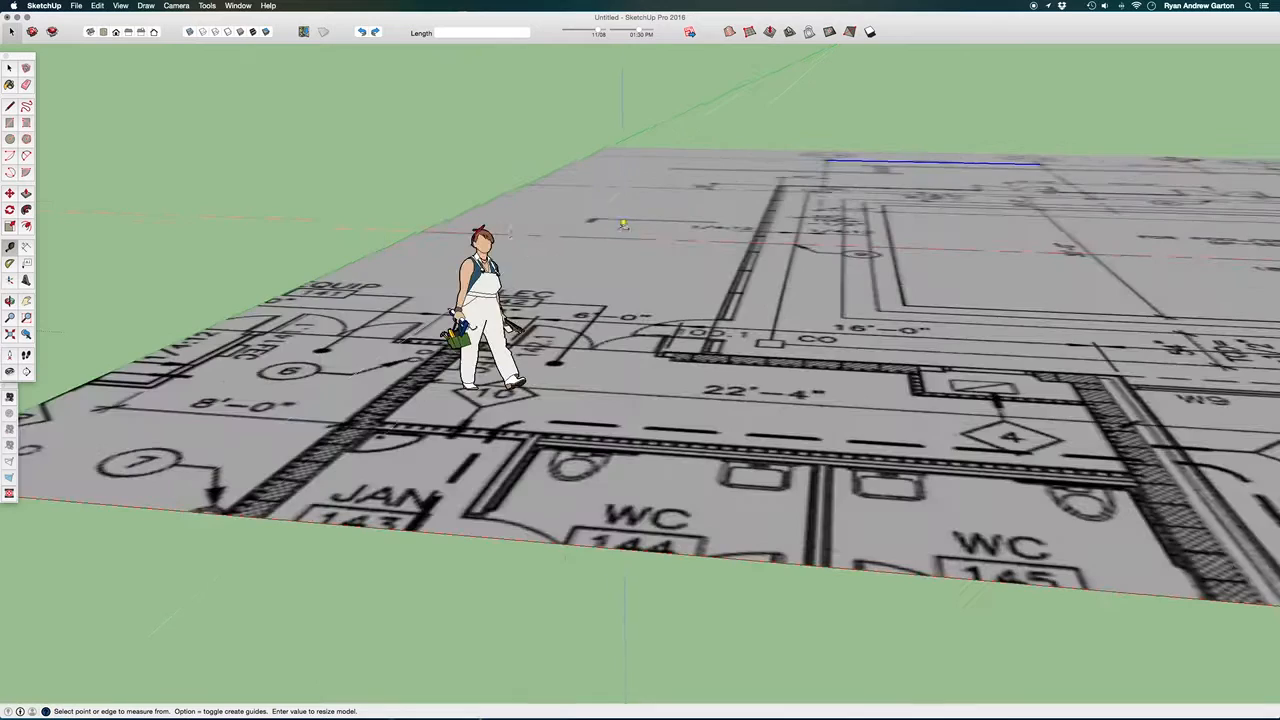
pyautogui.scroll(-5, 616, 172)
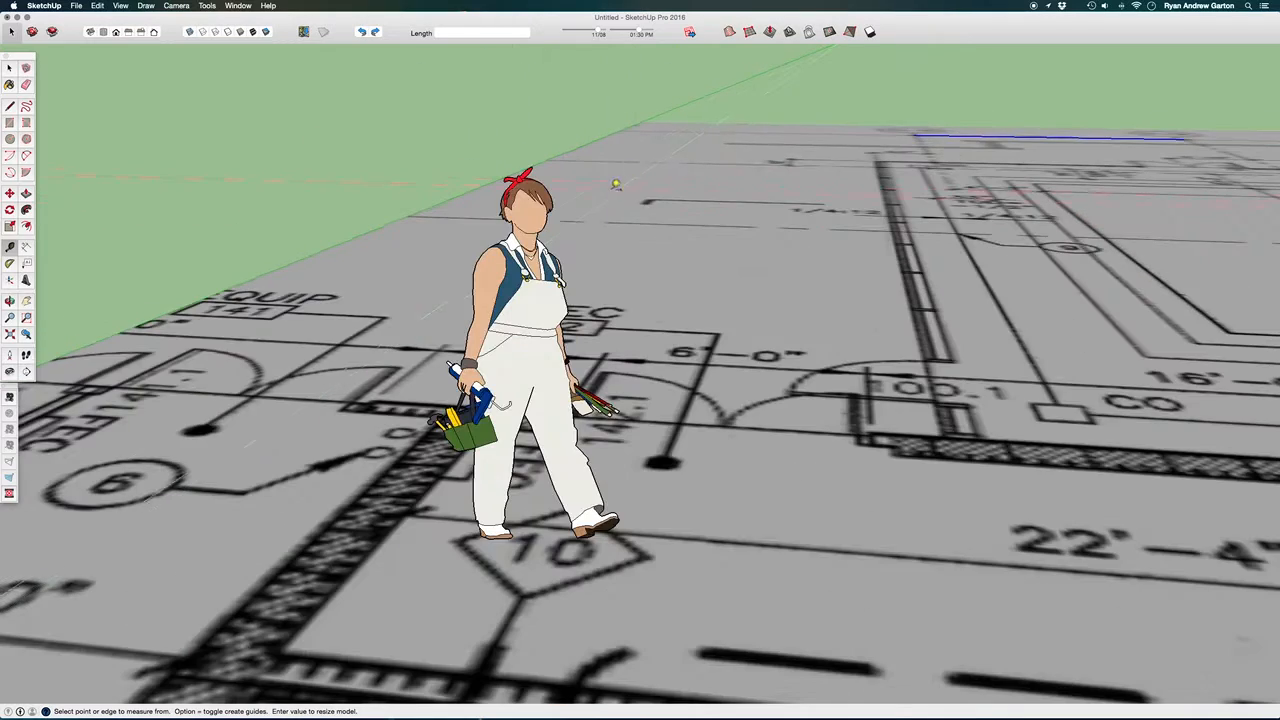
pyautogui.scroll(4, 550, 180)
pyautogui.click(463, 158)
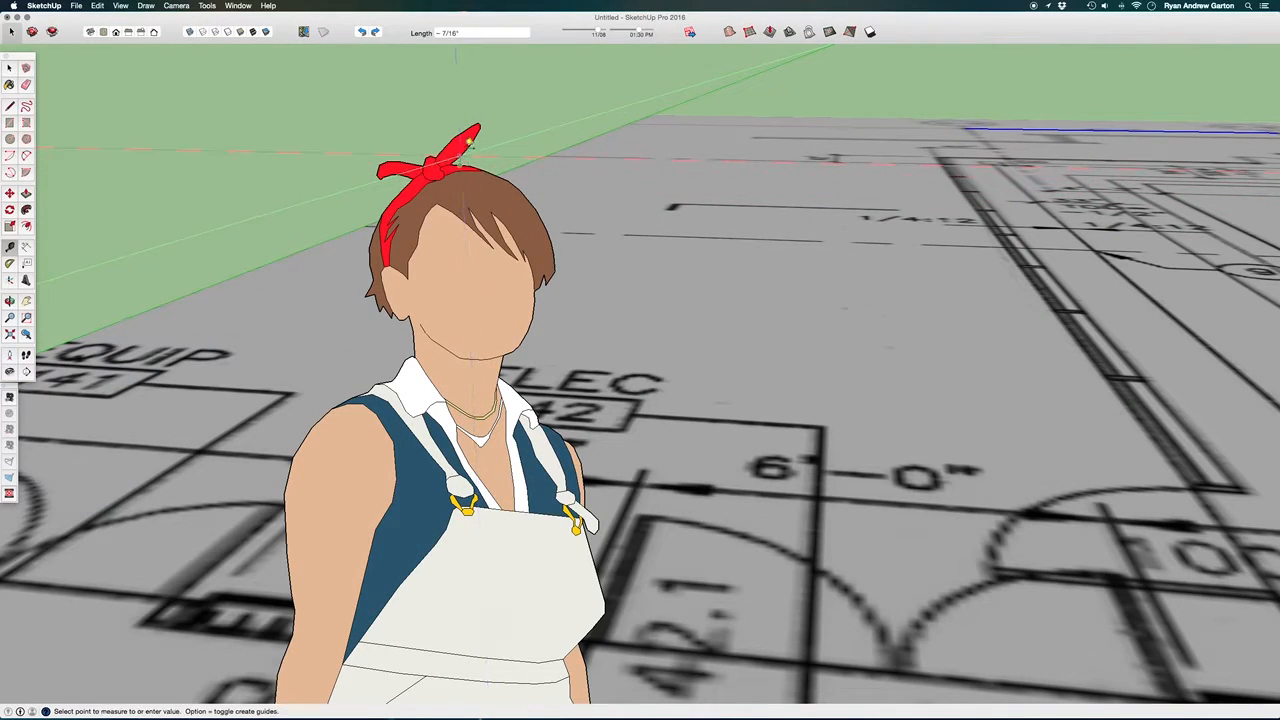
pyautogui.scroll(-5, 463, 165)
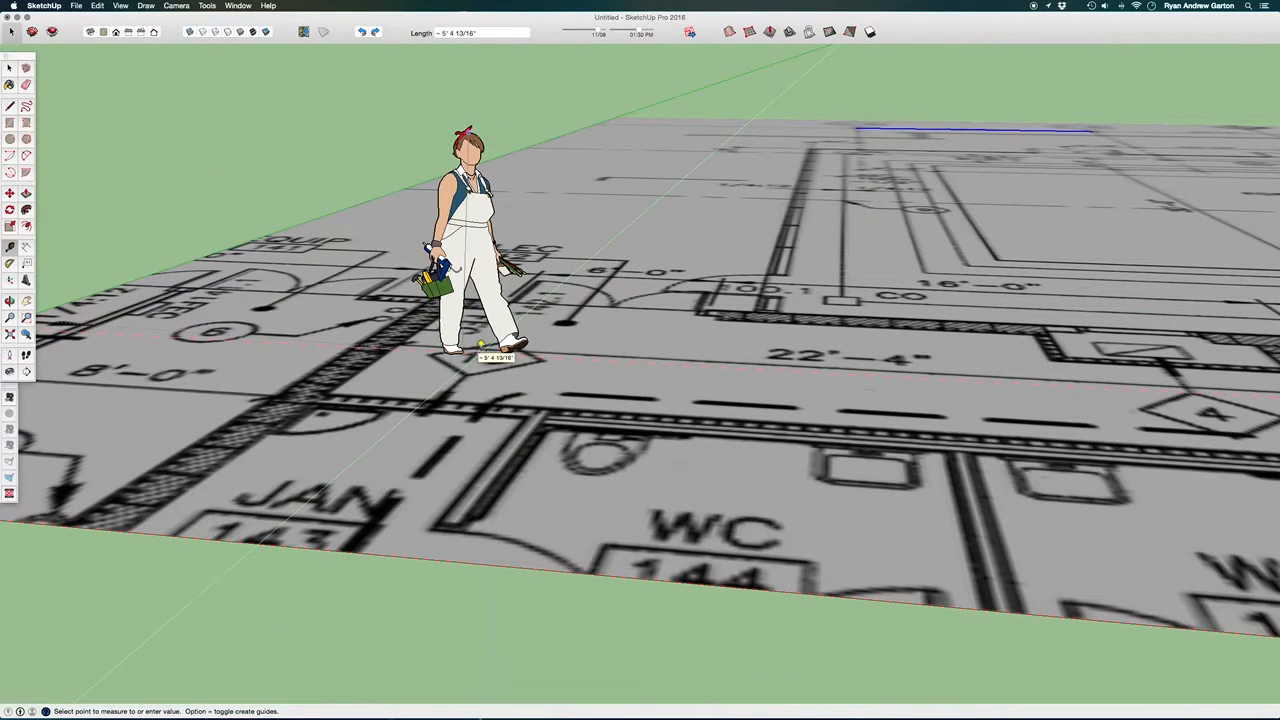
pyautogui.scroll(-2, 481, 344)
pyautogui.scroll(-2, 480, 338)
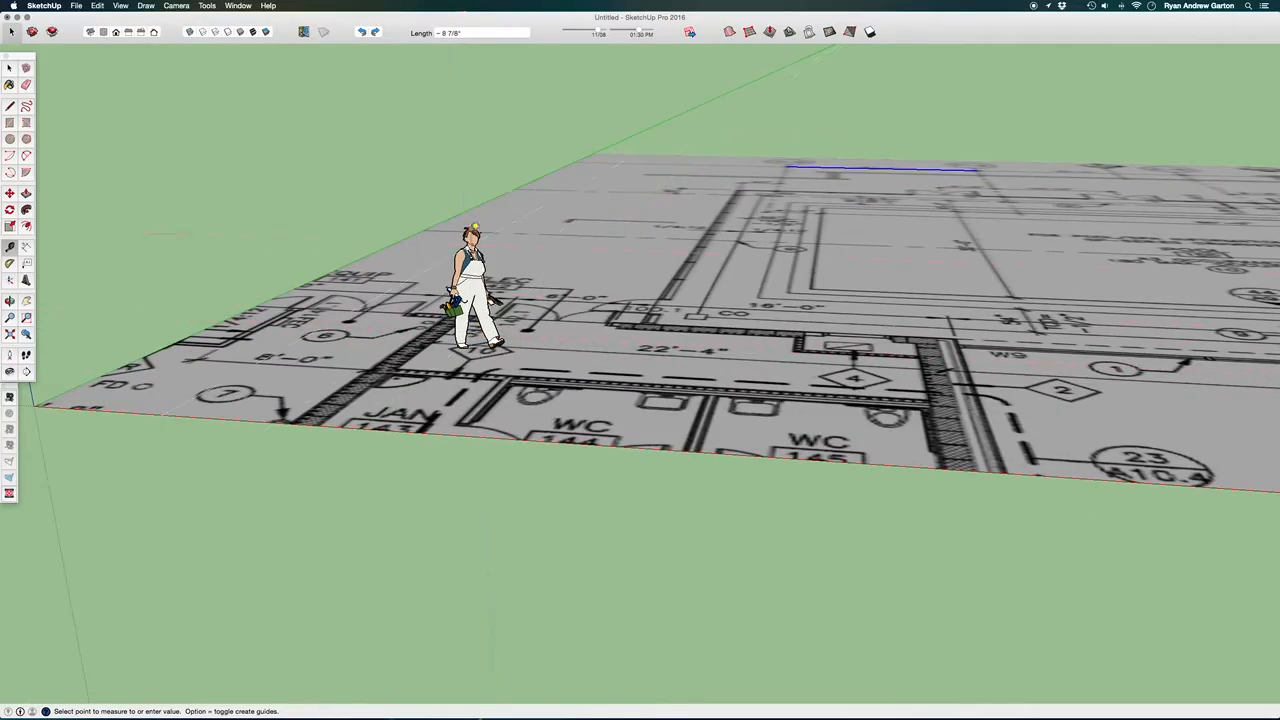
pyautogui.press('Escape')
# Measure the distance between the G.9 and F.9 grid dots on the resized plan with the Tape Measure
pyautogui.moveTo(591, 180); pyautogui.dragTo(540, 366, button='middle')
pyautogui.scroll(-5, 535, 366)
pyautogui.scroll(-3, 530, 420)
pyautogui.scroll(10, 505, 222)
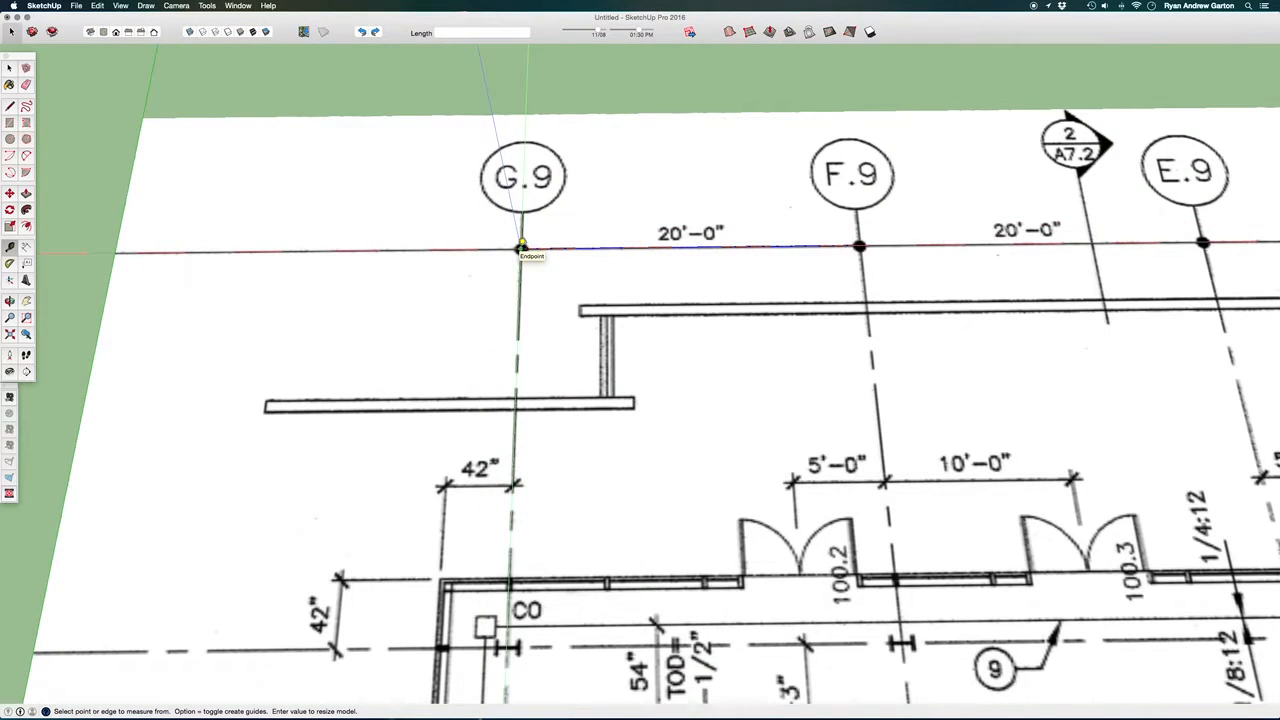
pyautogui.click(520, 248)
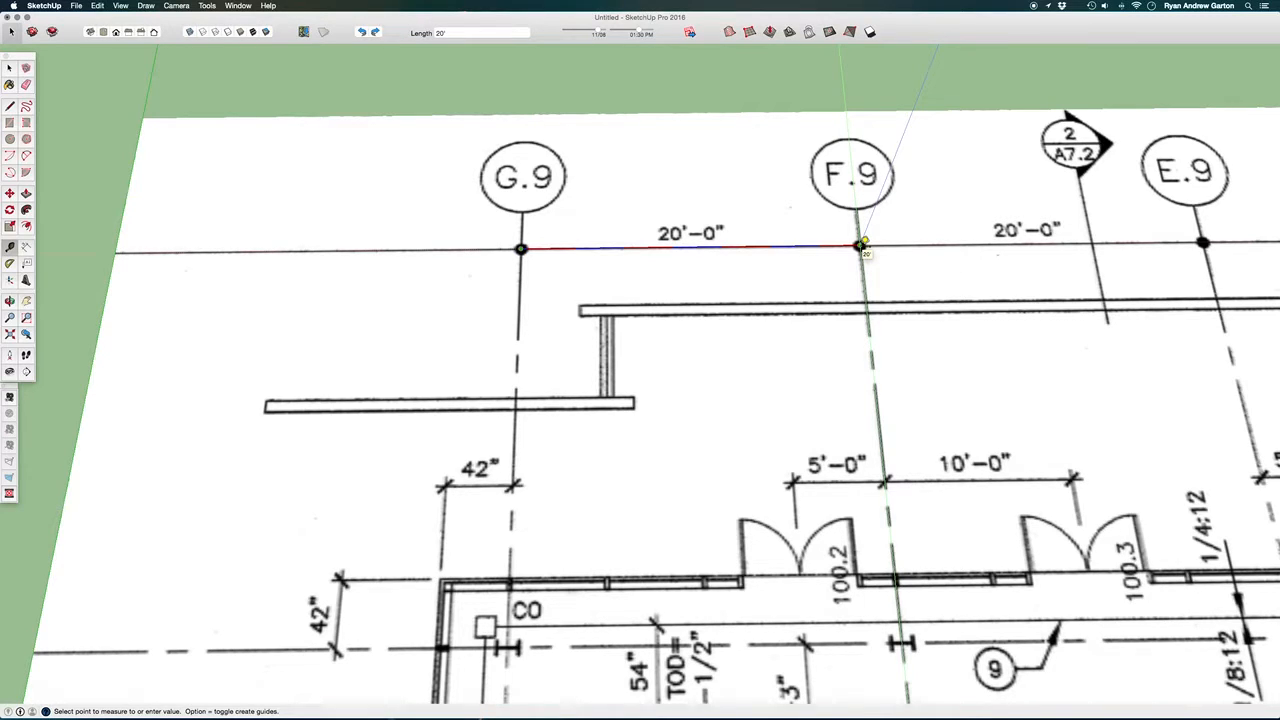
pyautogui.scroll(-6, 859, 244)
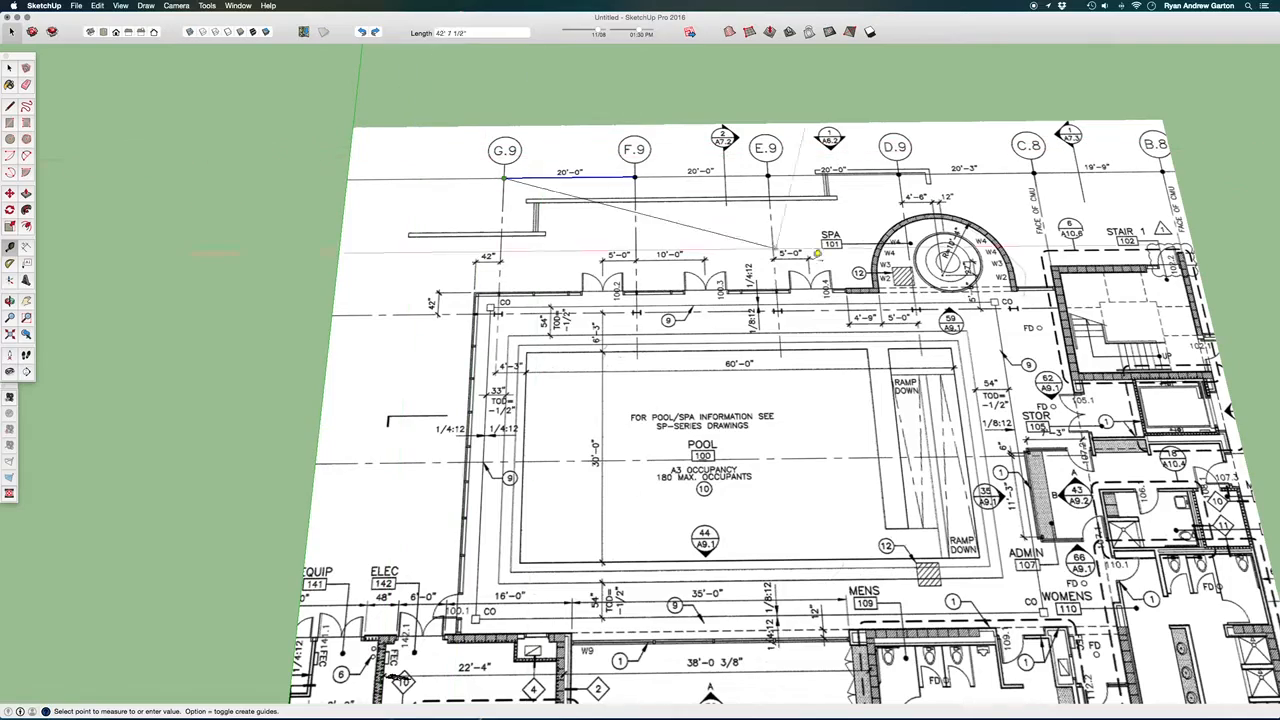
pyautogui.click(541, 150)
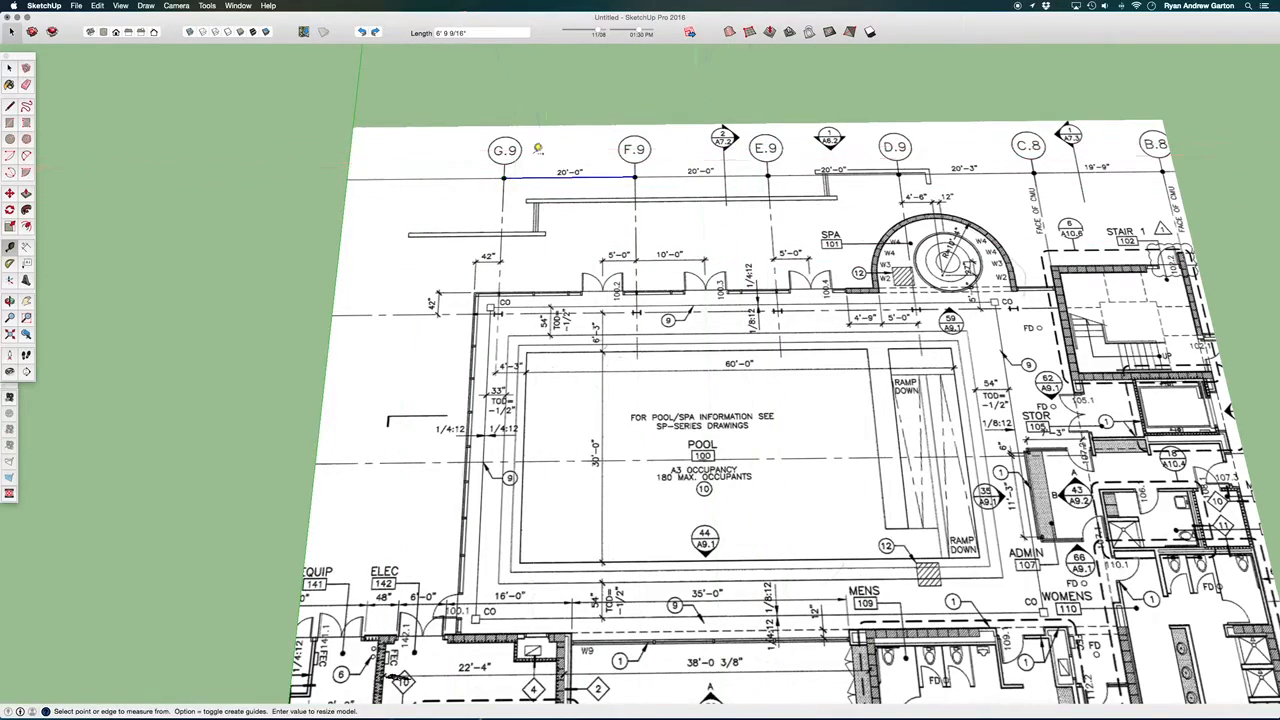
# Examine the pool room's wall corner and grid lines near the two 42" dimensions
pyautogui.scroll(-3, 537, 146)
pyautogui.scroll(2, 748, 264)
pyautogui.scroll(1, 512, 242)
pyautogui.scroll(6, 418, 258)
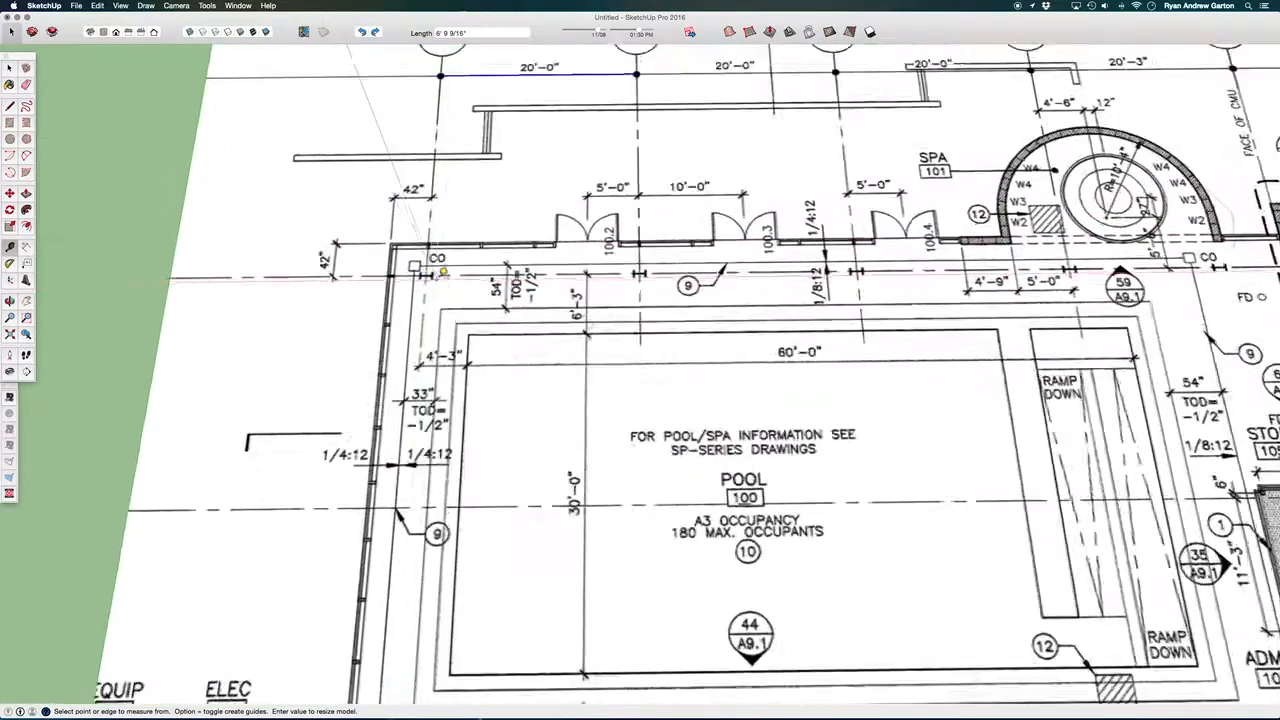
pyautogui.scroll(4, 393, 262)
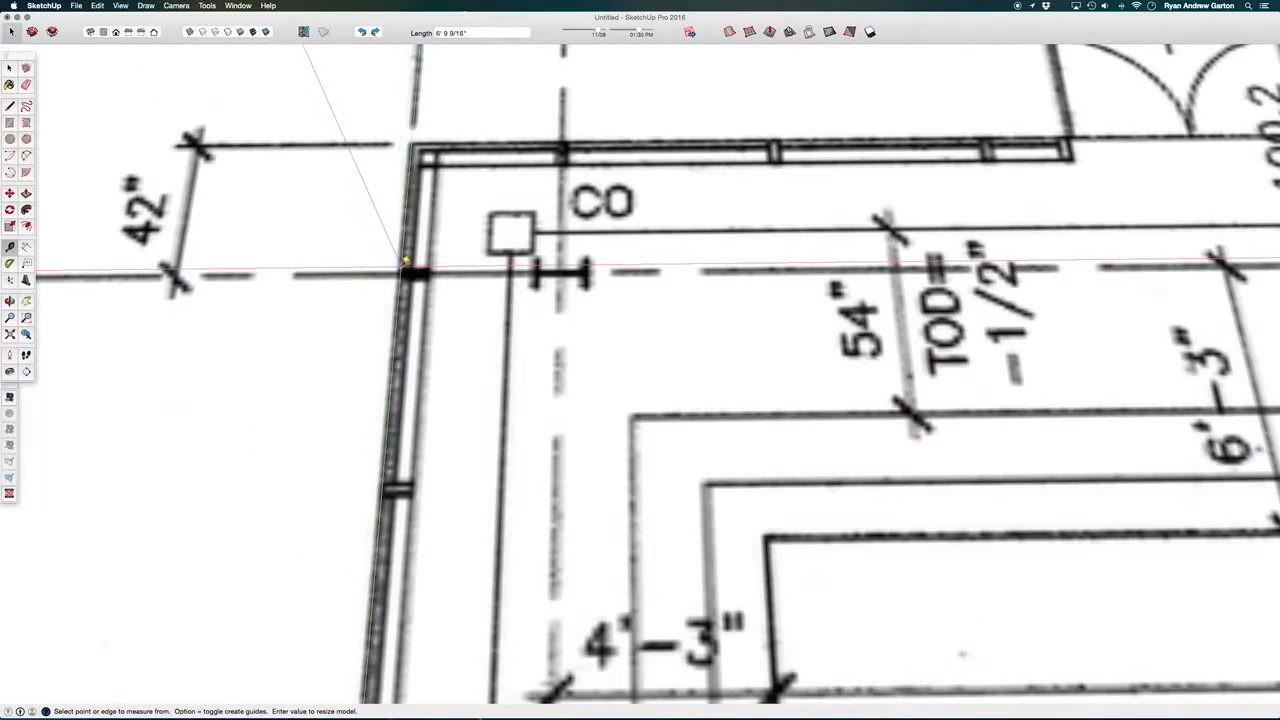
pyautogui.scroll(-1, 405, 262)
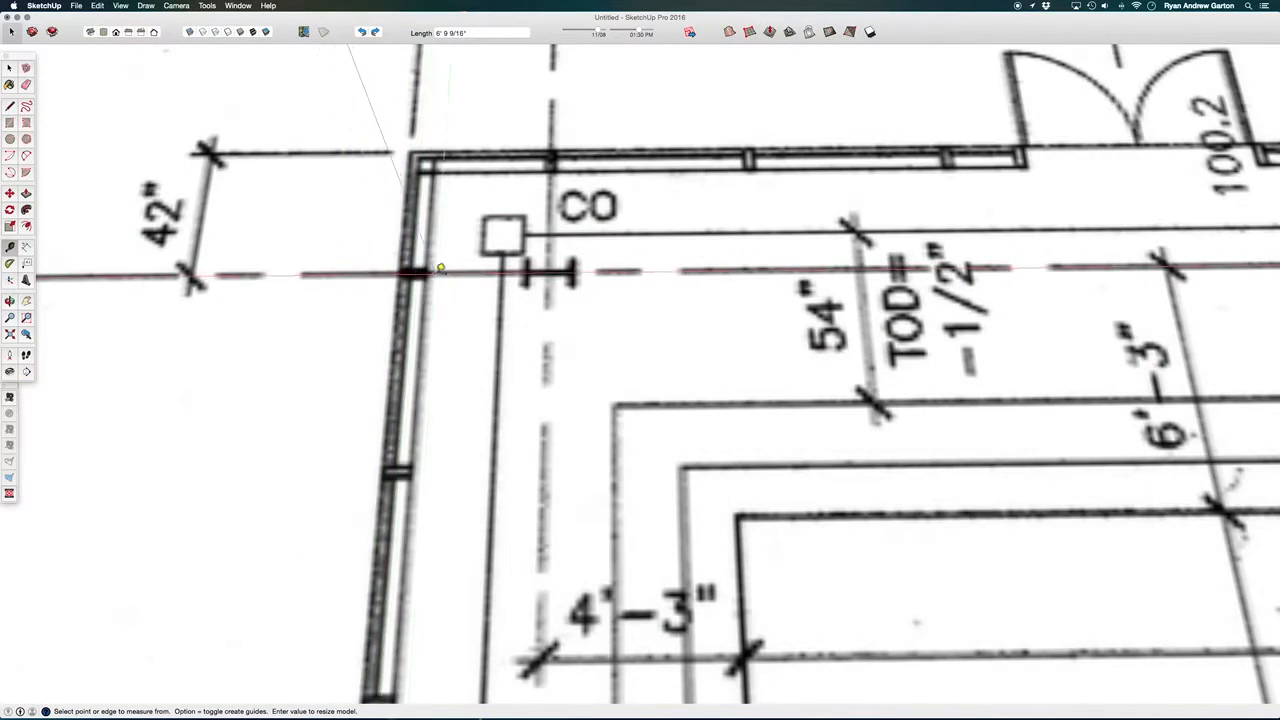
pyautogui.scroll(4, 405, 262)
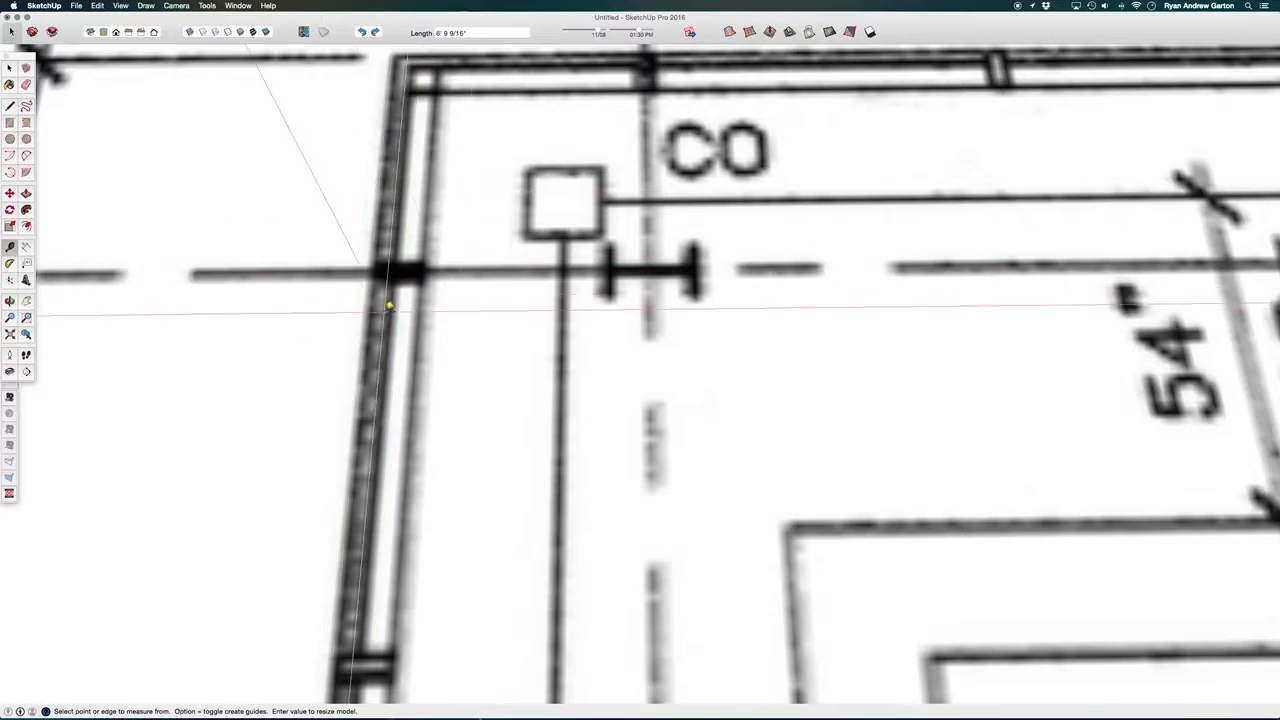
pyautogui.scroll(-5, 503, 316)
pyautogui.scroll(-4, 503, 316)
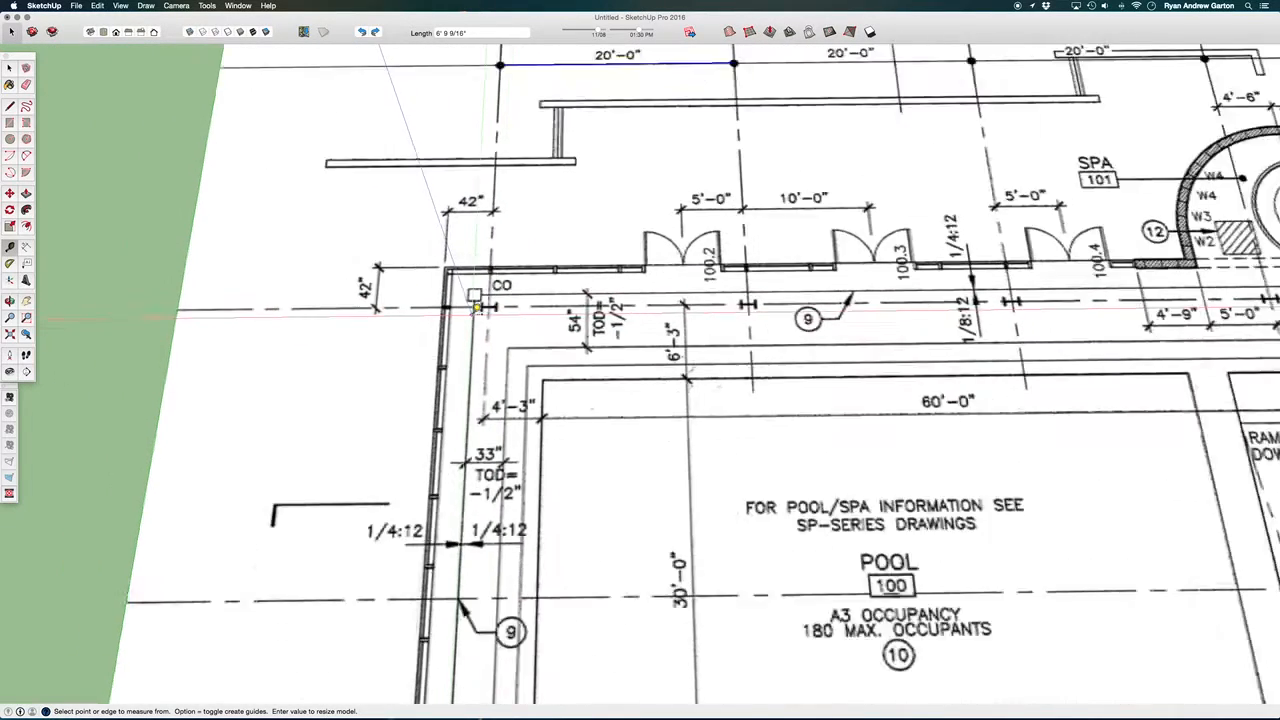
pyautogui.scroll(5, 495, 310)
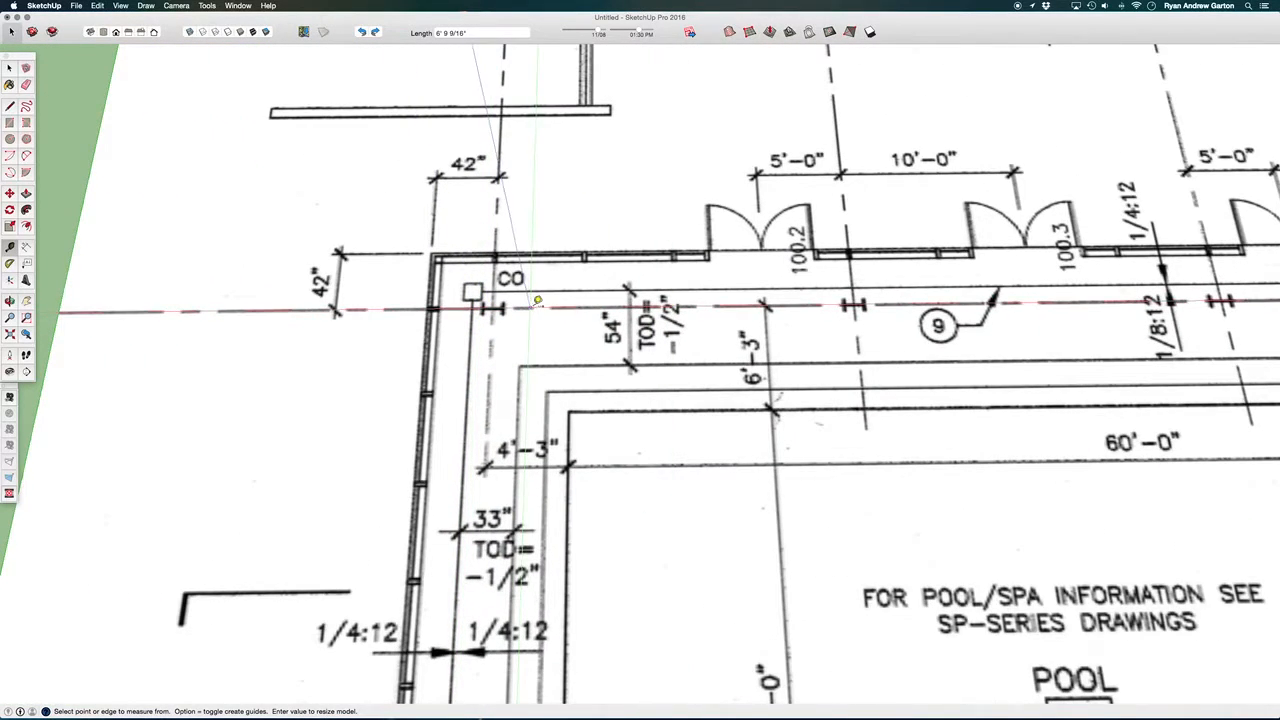
pyautogui.scroll(-3, 540, 320)
pyautogui.moveTo(780, 305)
pyautogui.mouseDown(button='middle')
pyautogui.moveTo(703, 188)
pyautogui.moveTo(794, 321)
pyautogui.mouseUp(button='middle')
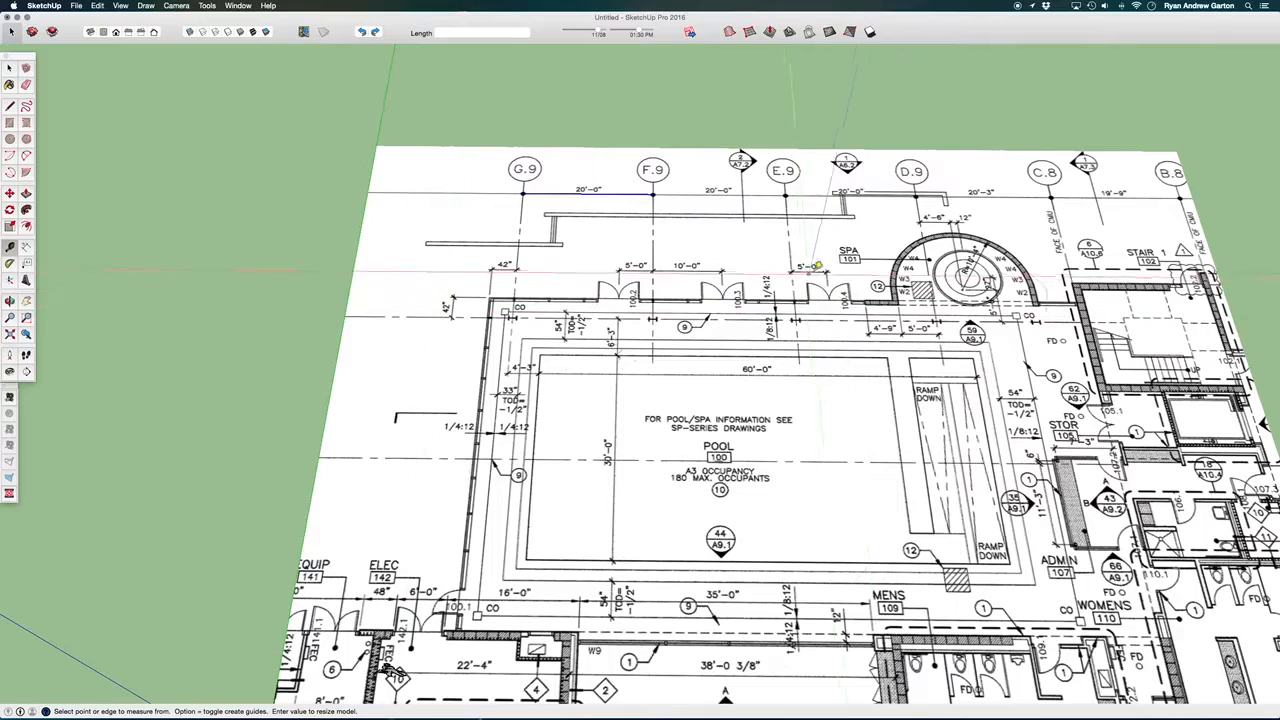
# Place a Tape Measure guide from the plan's side edge along the E.9 grid line at its 5'-0" dimension
pyautogui.scroll(3, 799, 265)
pyautogui.scroll(-2, 362, 286)
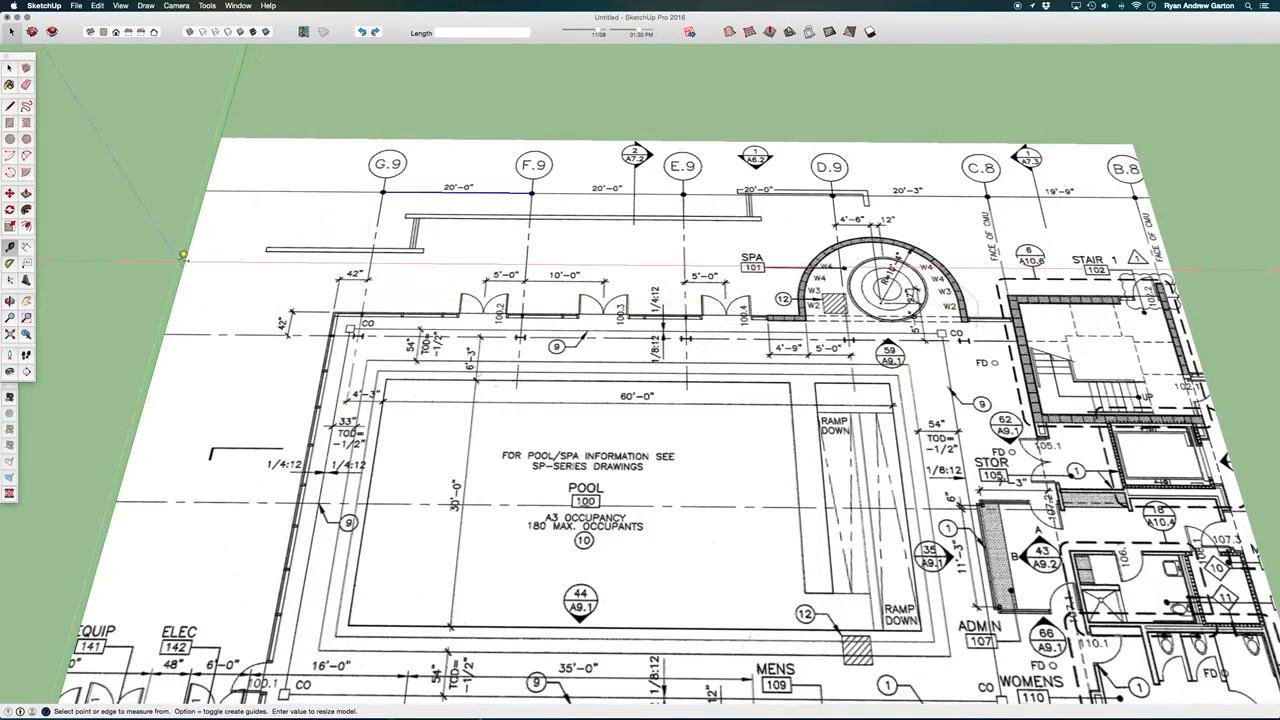
pyautogui.click(179, 262)
pyautogui.scroll(3, 590, 240)
pyautogui.scroll(3, 748, 297)
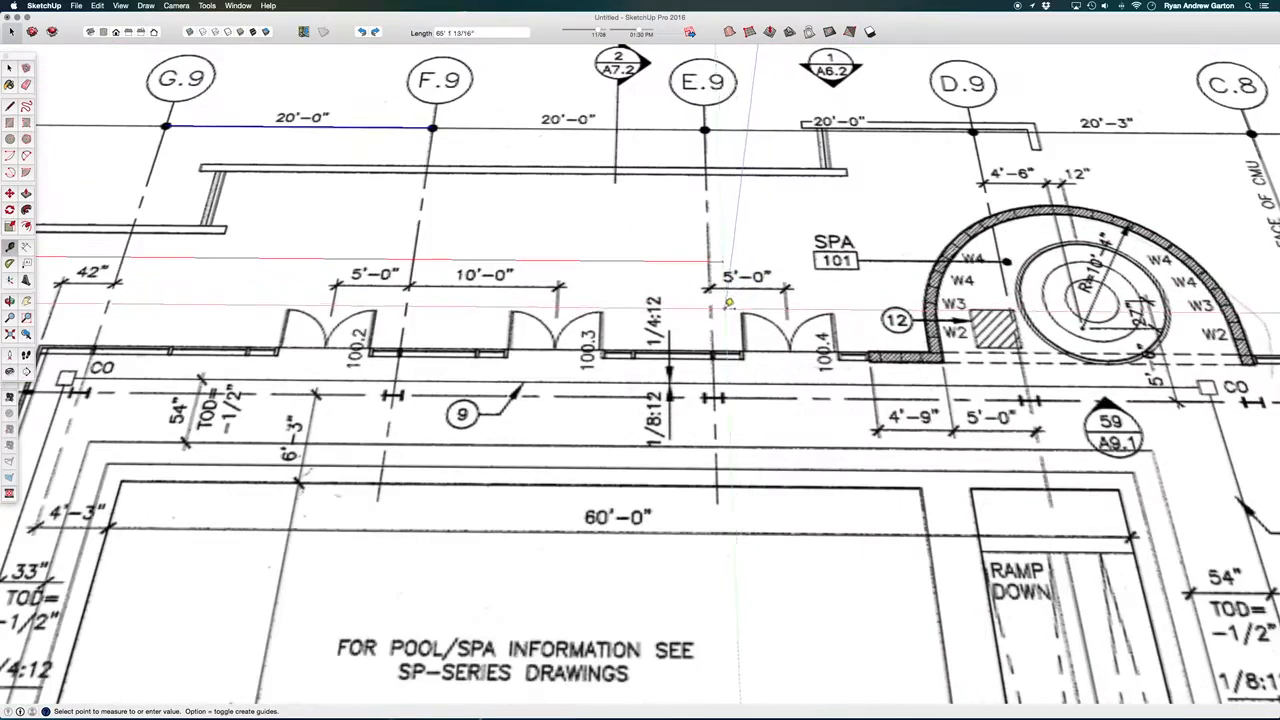
pyautogui.click(710, 285)
# Place a second guide 5' from the E.9 guide toward door 100.4 and check it against the 5'-0" dimension's tick mark
pyautogui.click(709, 284)
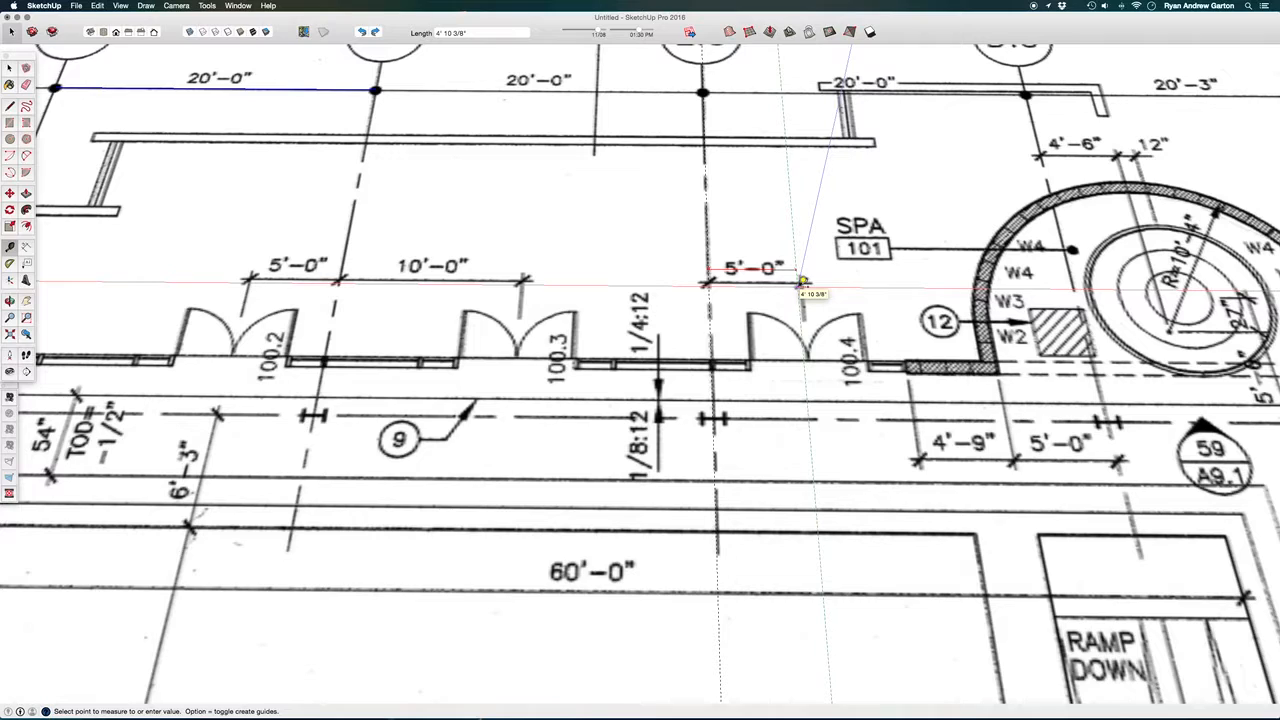
pyautogui.write('5')
pyautogui.press('Return')
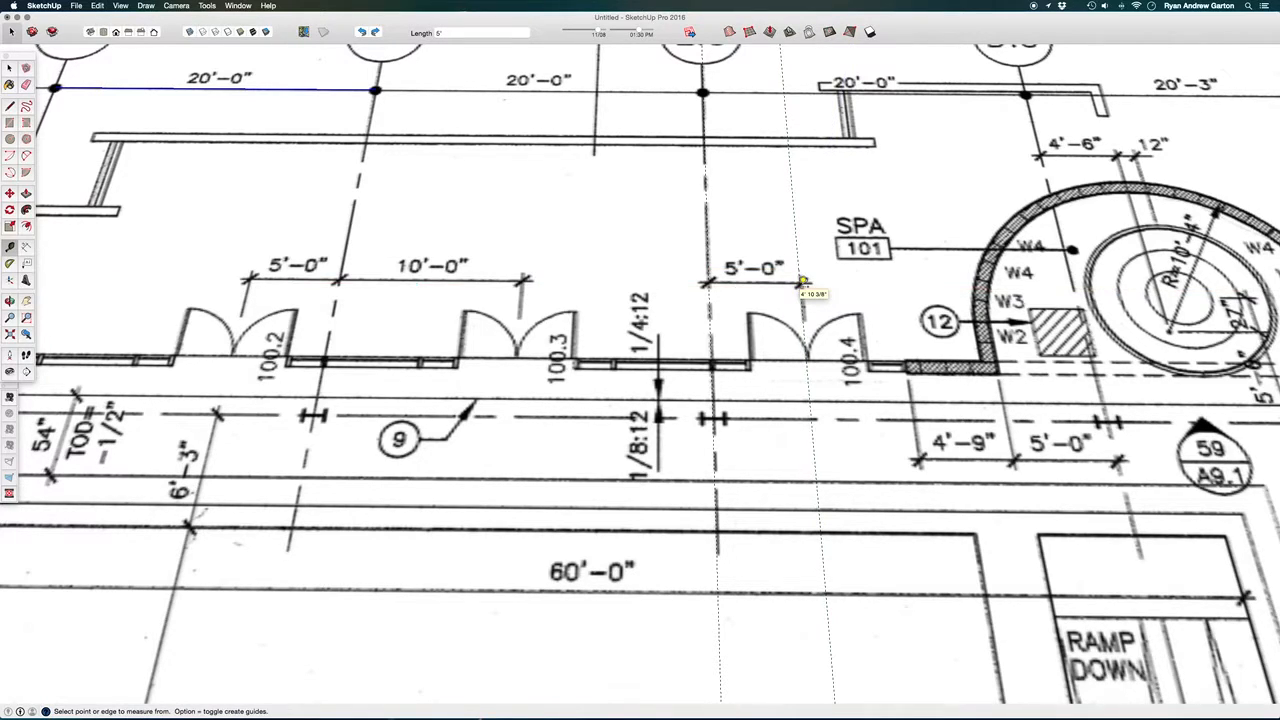
pyautogui.scroll(5, 803, 283)
pyautogui.scroll(-2, 808, 262)
pyautogui.scroll(2, 803, 280)
pyautogui.scroll(2, 800, 290)
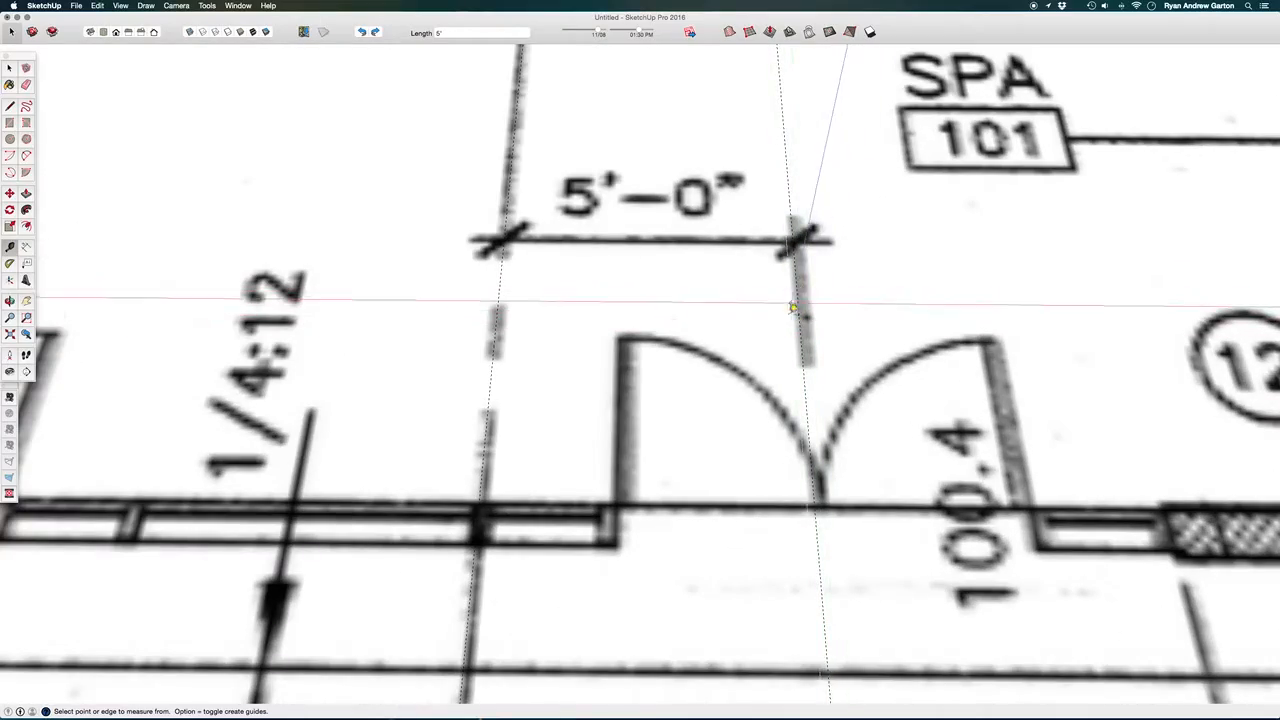
pyautogui.scroll(-2, 795, 300)
pyautogui.scroll(-4, 623, 281)
# Inspect the whole scaled floor plan and its two guides from several angles and distances
pyautogui.moveTo(623, 281); pyautogui.dragTo(655, 352, button='middle')
pyautogui.scroll(-5, 655, 352)
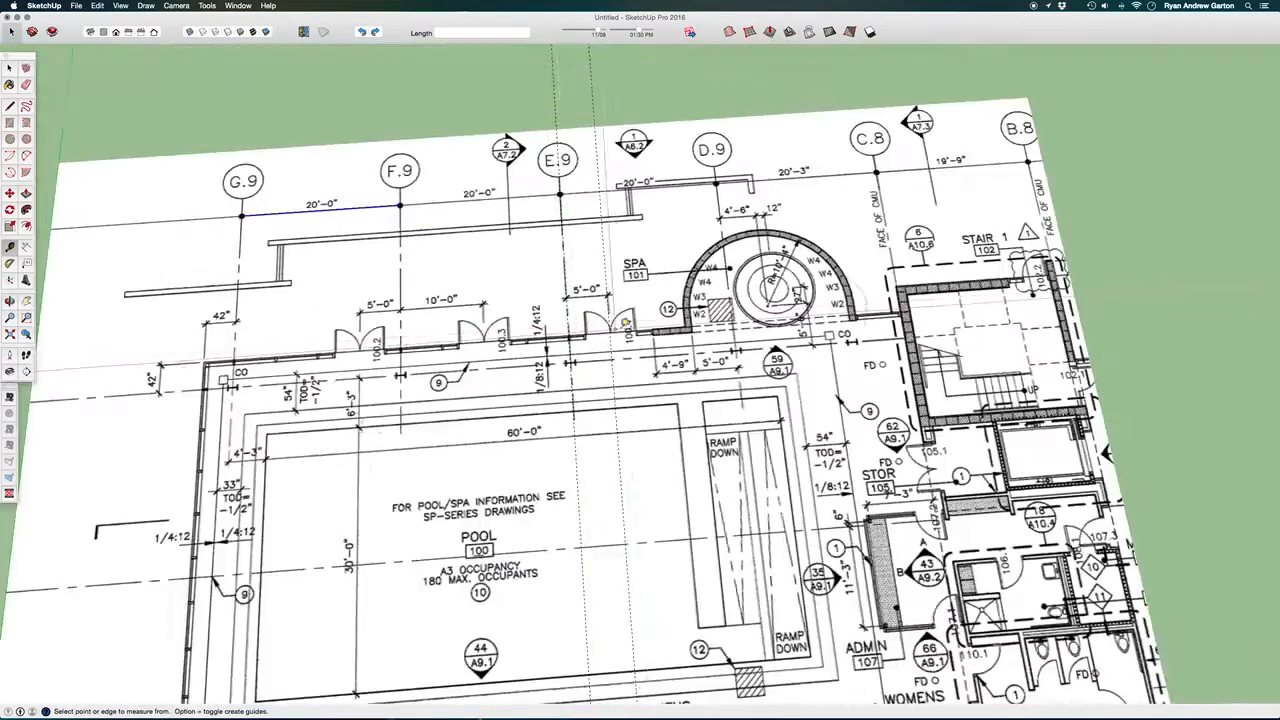
pyautogui.scroll(1, 716, 326)
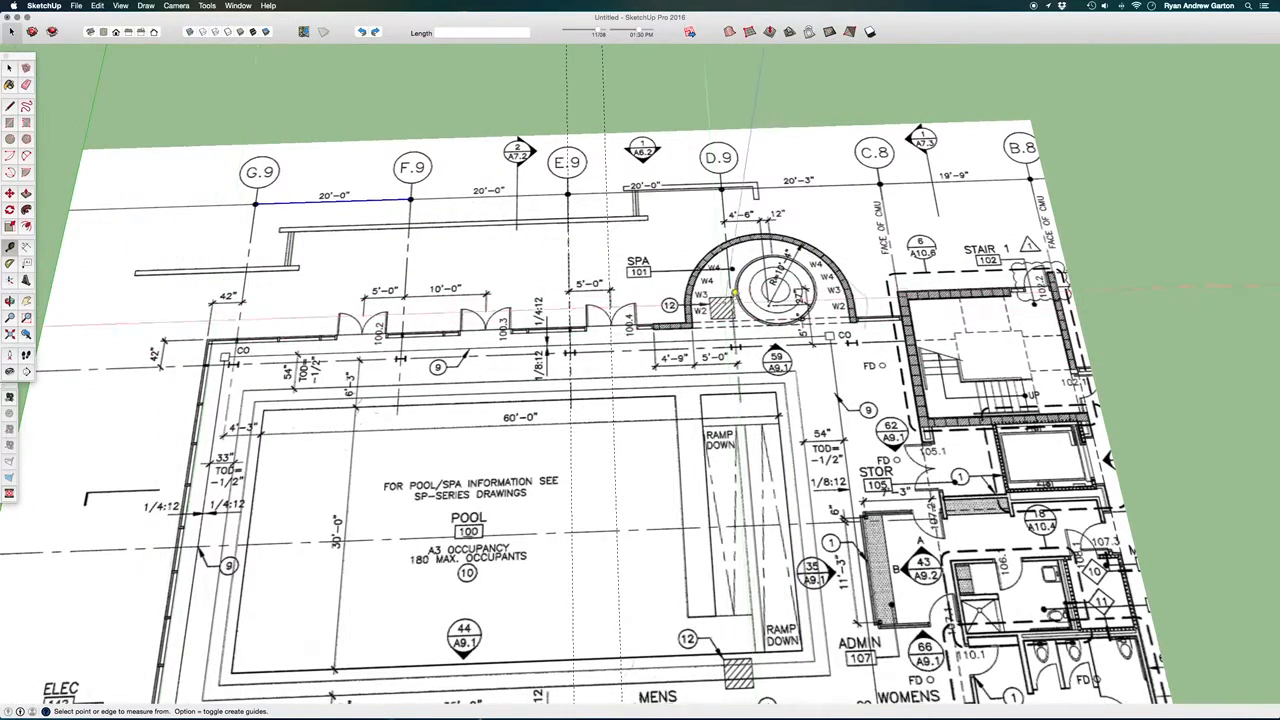
pyautogui.moveTo(795, 145)
pyautogui.mouseDown(button='middle')
pyautogui.moveTo(775, 214)
pyautogui.moveTo(789, 211)
pyautogui.mouseUp(button='middle')
pyautogui.scroll(-5, 790, 214)
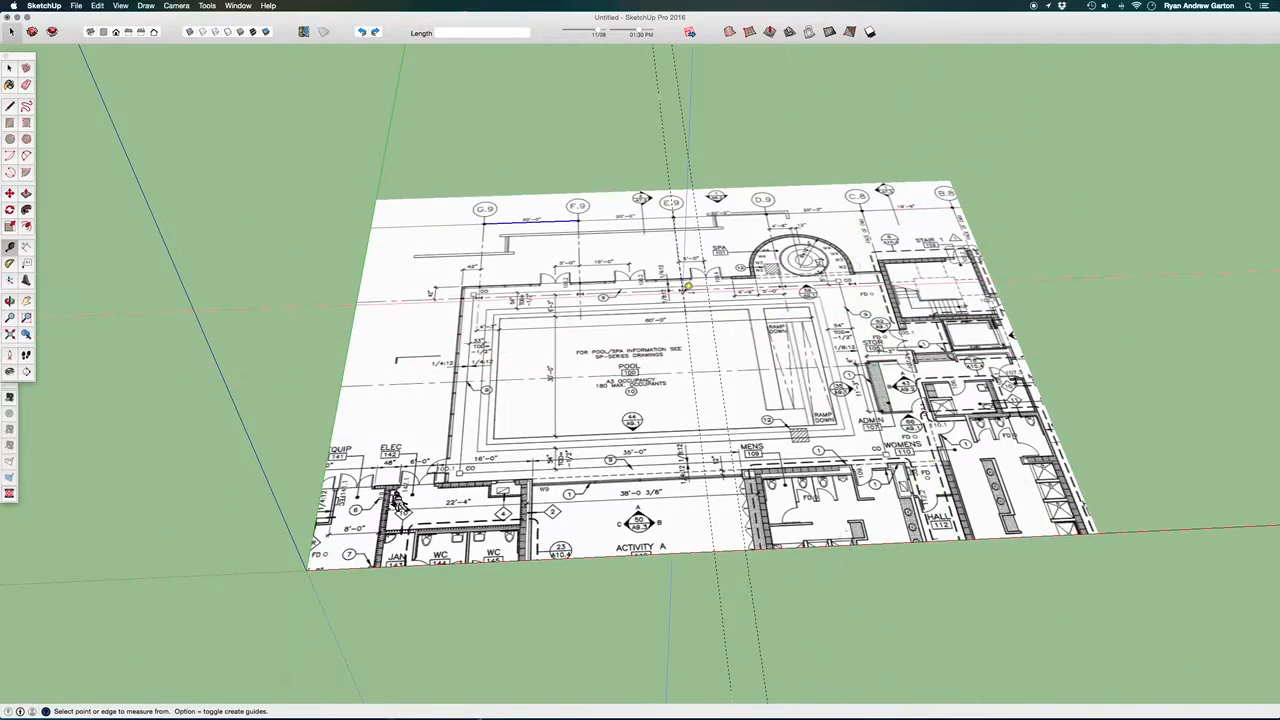
pyautogui.moveTo(686, 289); pyautogui.dragTo(696, 236, button='middle')
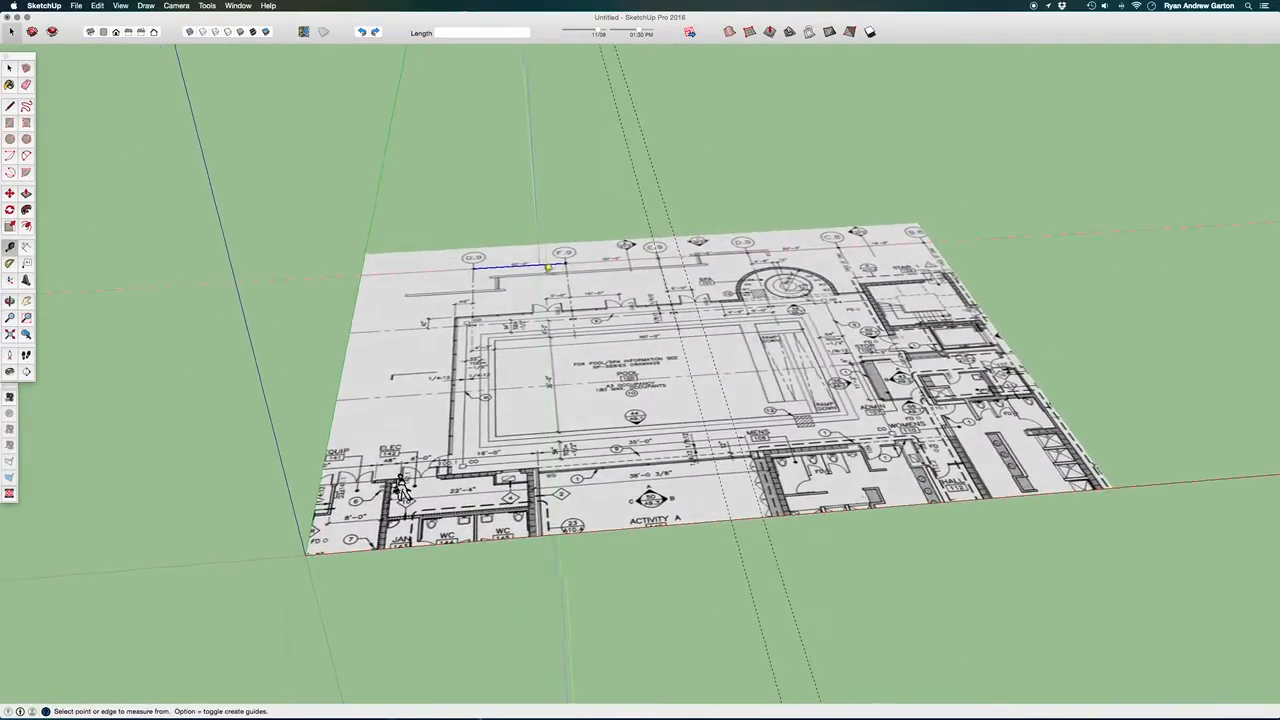
pyautogui.scroll(4, 698, 240)
pyautogui.moveTo(772, 256); pyautogui.dragTo(744, 263, button='middle')
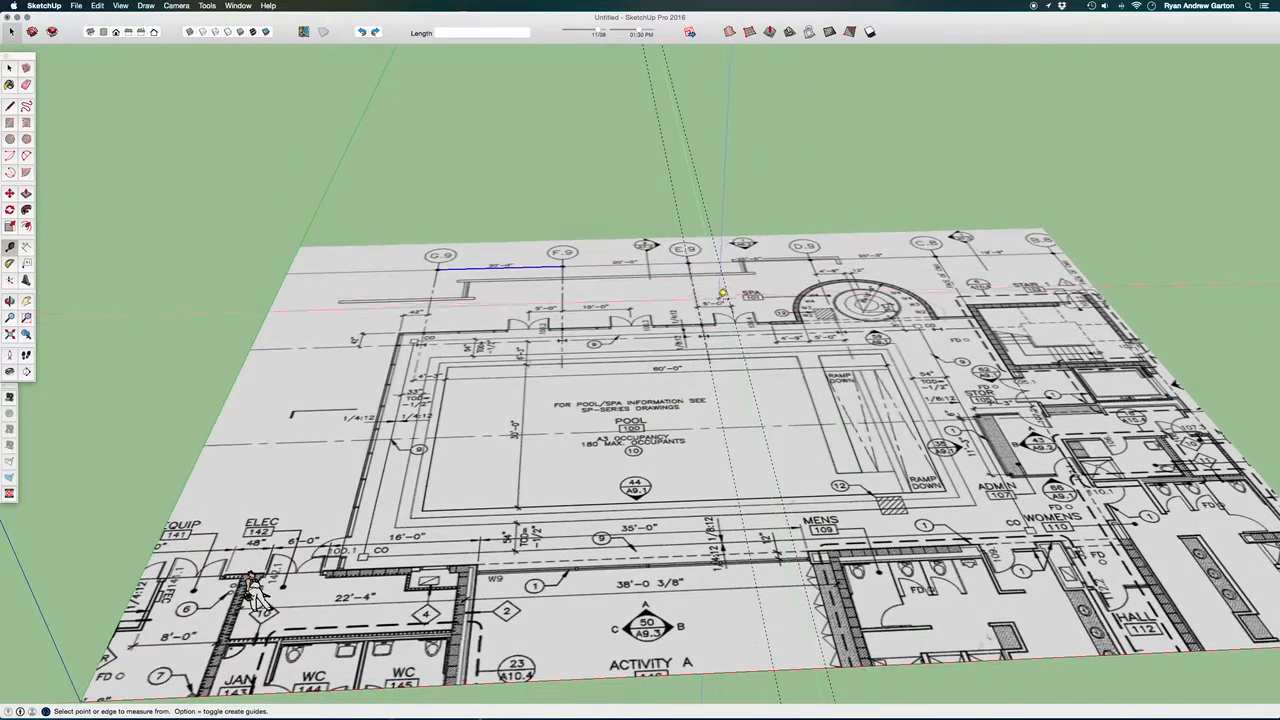
pyautogui.scroll(5, 708, 308)
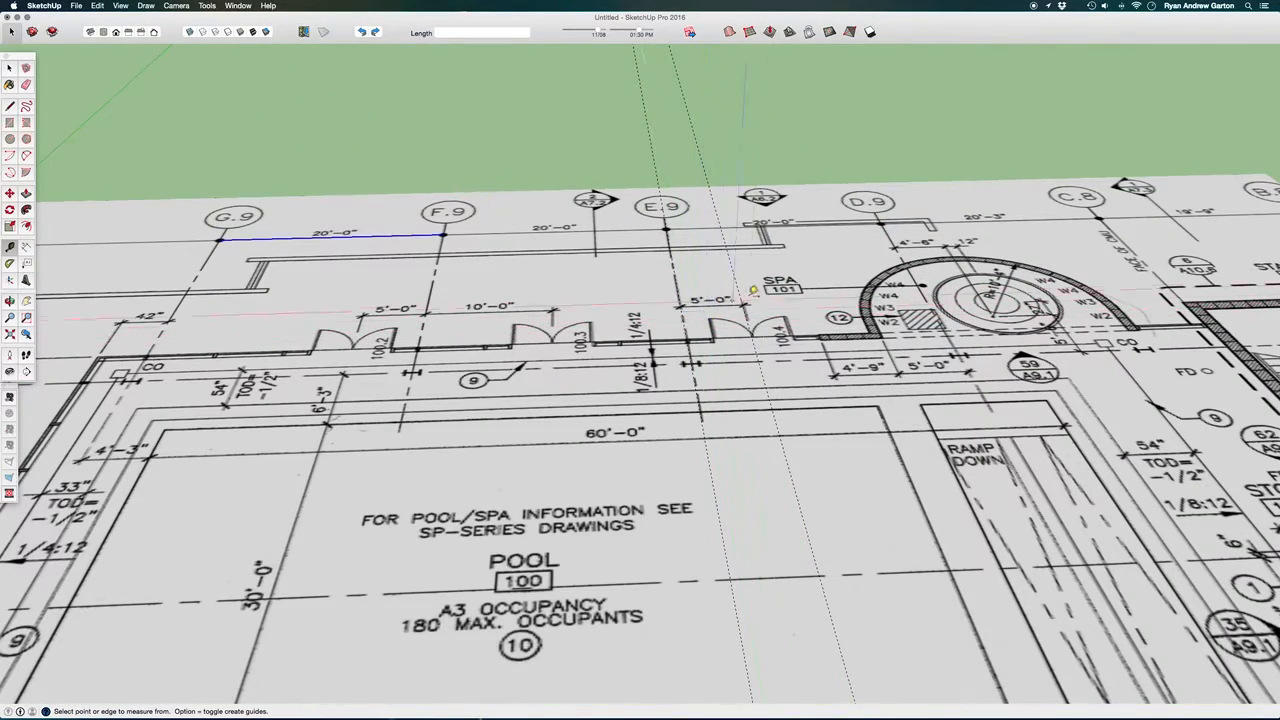
pyautogui.scroll(-2, 718, 303)
pyautogui.moveTo(706, 302); pyautogui.dragTo(509, 299, button='middle')
pyautogui.scroll(-6, 658, 290)
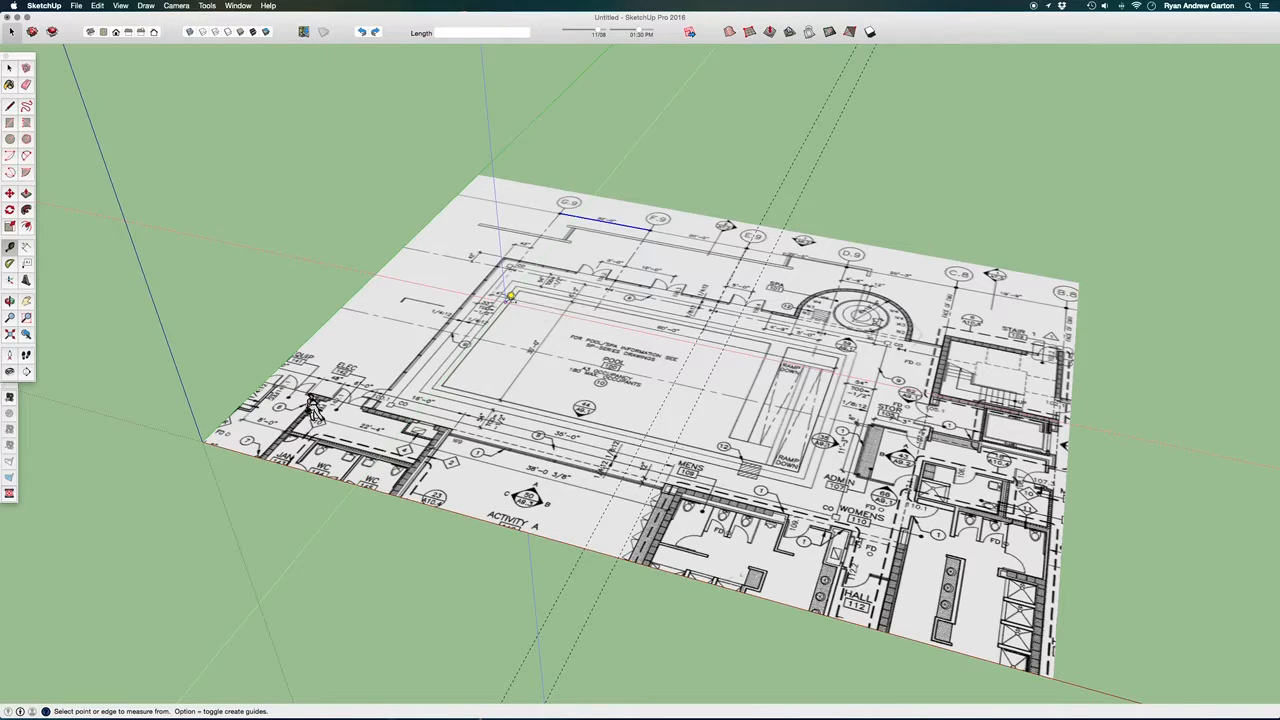
pyautogui.moveTo(510, 296); pyautogui.dragTo(711, 298, button='middle')
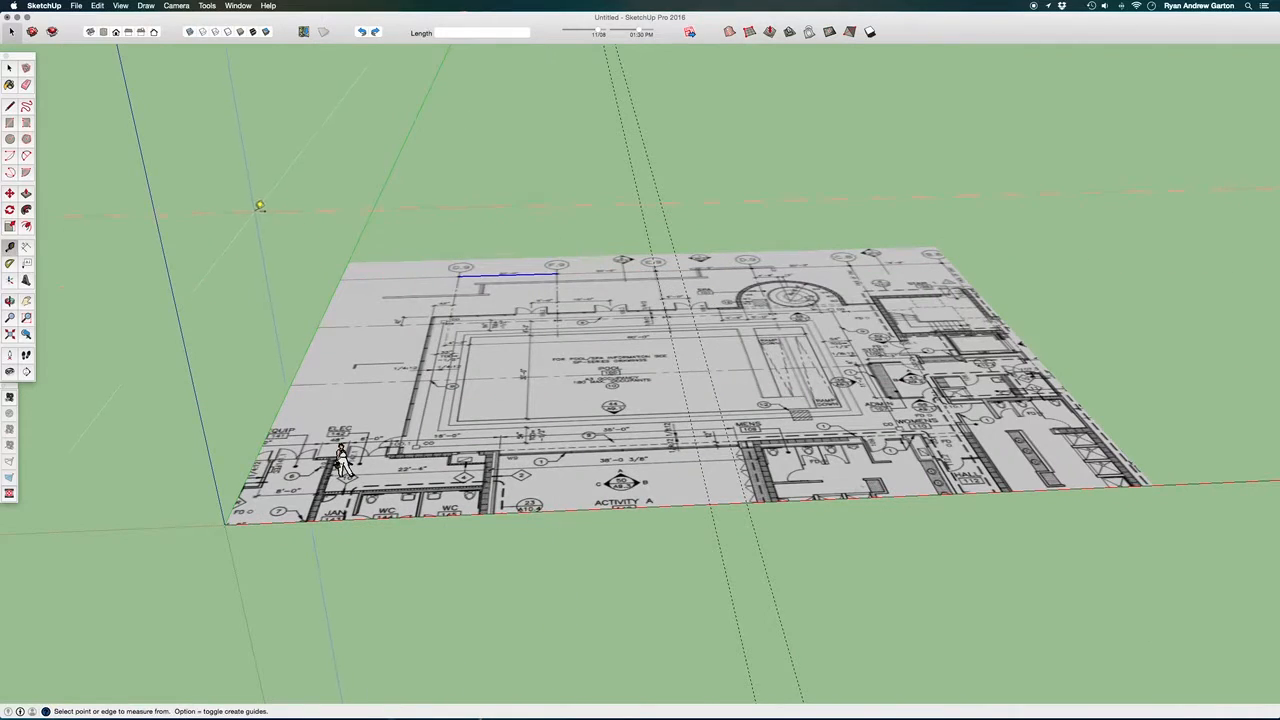
# Select the reference line between G.9 and F.9 and delete it
pyautogui.click(10, 67)
pyautogui.scroll(3, 540, 390)
pyautogui.moveTo(372, 177); pyautogui.dragTo(713, 328)
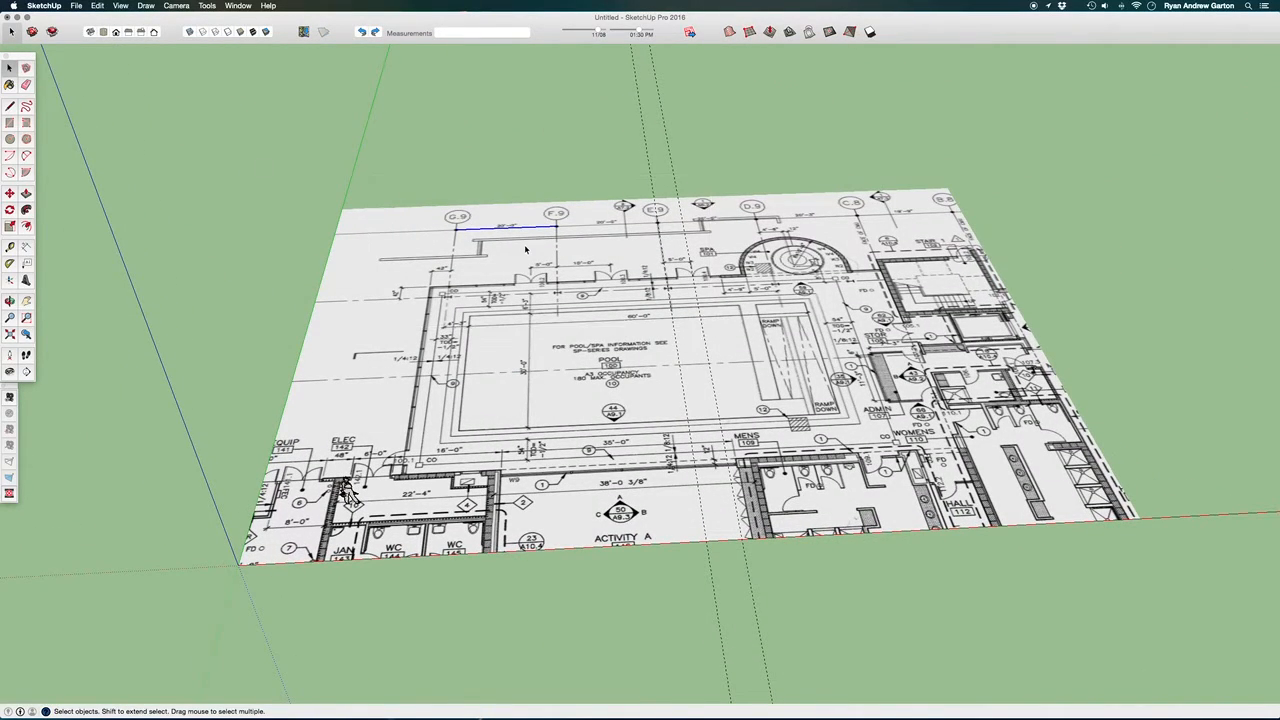
pyautogui.press('Delete')
# Select the imported floor plan image in the model
pyautogui.click(514, 424)
pyautogui.moveTo(676, 571); pyautogui.dragTo(850, 453, button='middle')
pyautogui.moveTo(693, 313); pyautogui.dragTo(534, 339, button='middle')
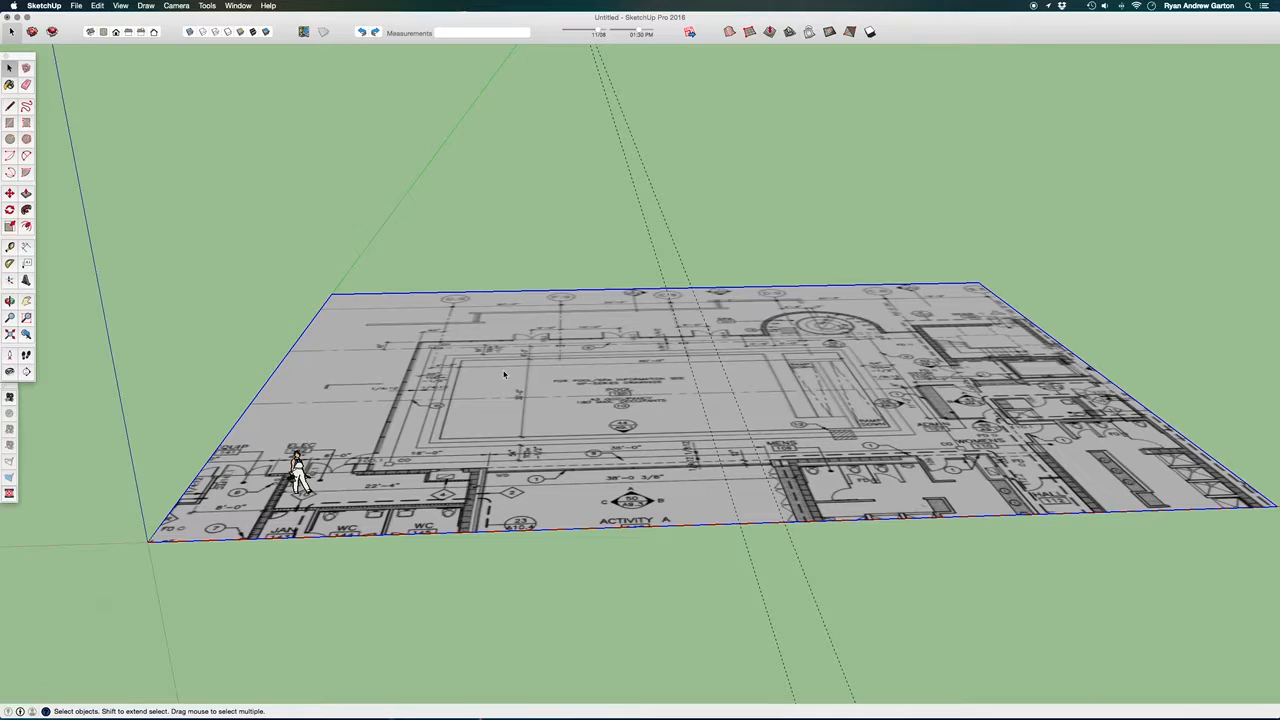
pyautogui.moveTo(602, 357); pyautogui.dragTo(589, 321, button='middle')
pyautogui.moveTo(934, 396); pyautogui.dragTo(863, 317, button='middle')
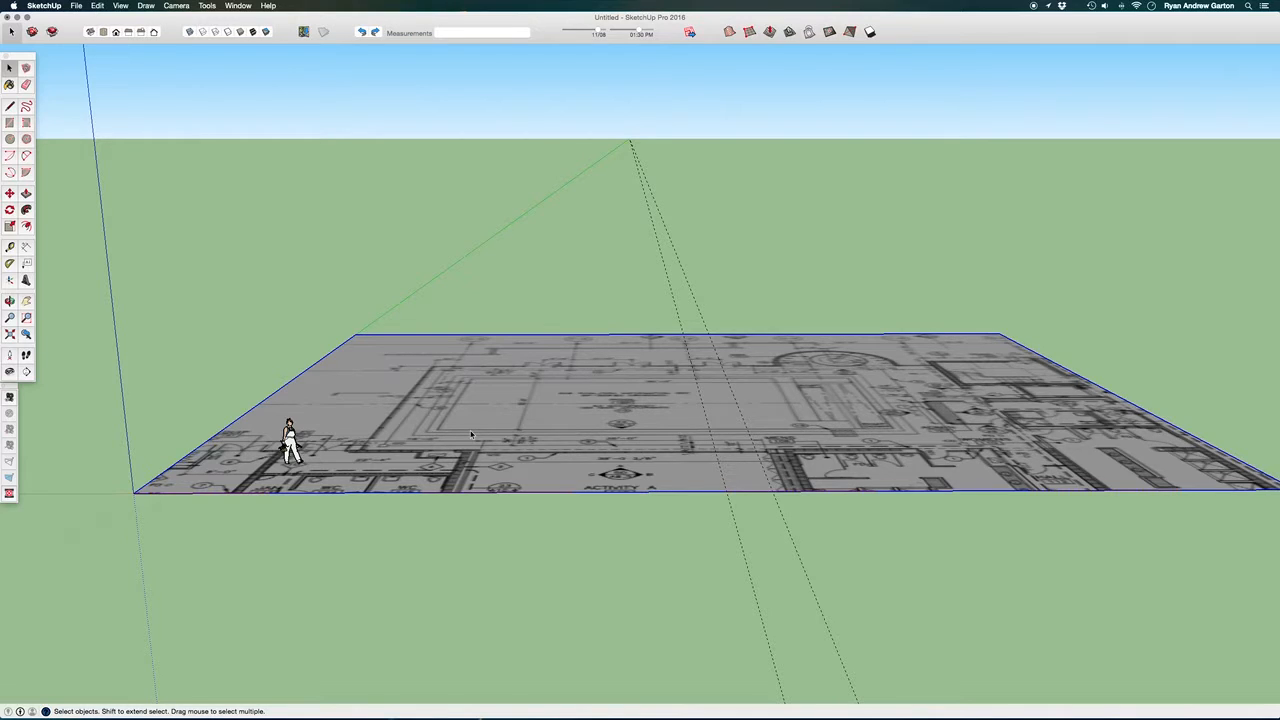
pyautogui.moveTo(471, 433); pyautogui.dragTo(482, 271, button='middle')
pyautogui.scroll(-2, 482, 271)
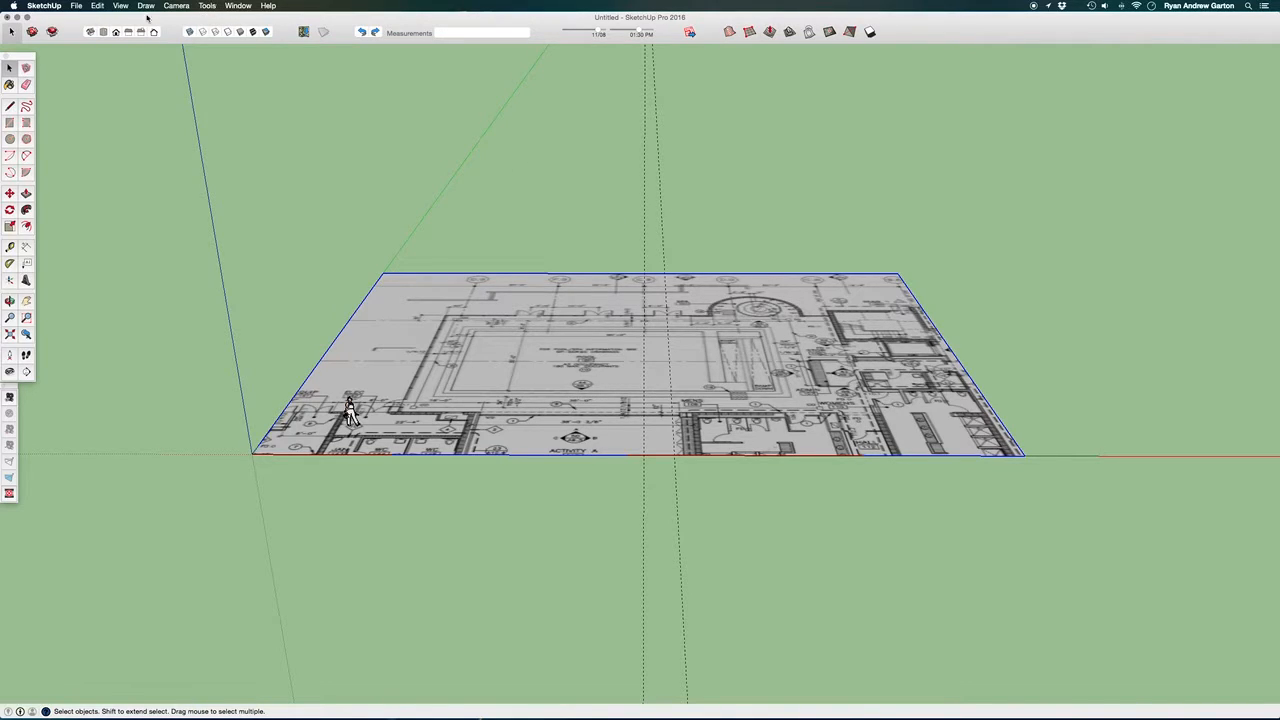
# Bring up the Layers list and add a new layer named PLAN
pyautogui.click(240, 6)
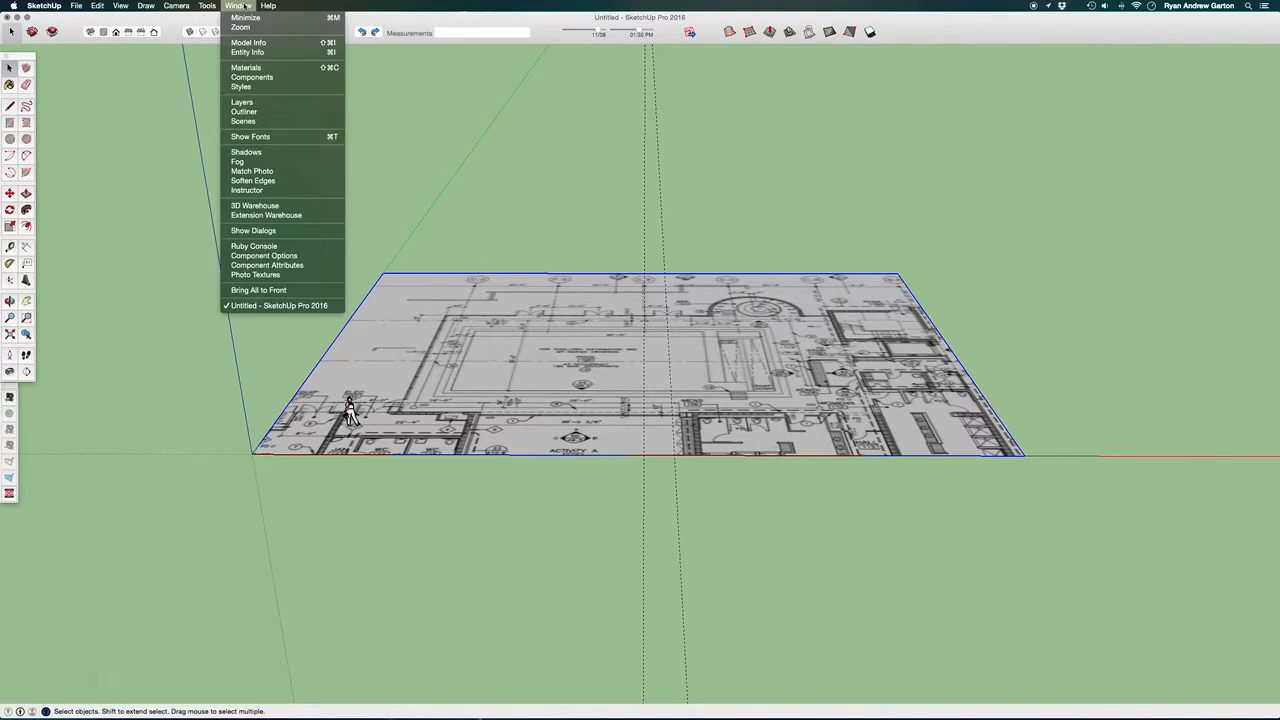
pyautogui.click(244, 104)
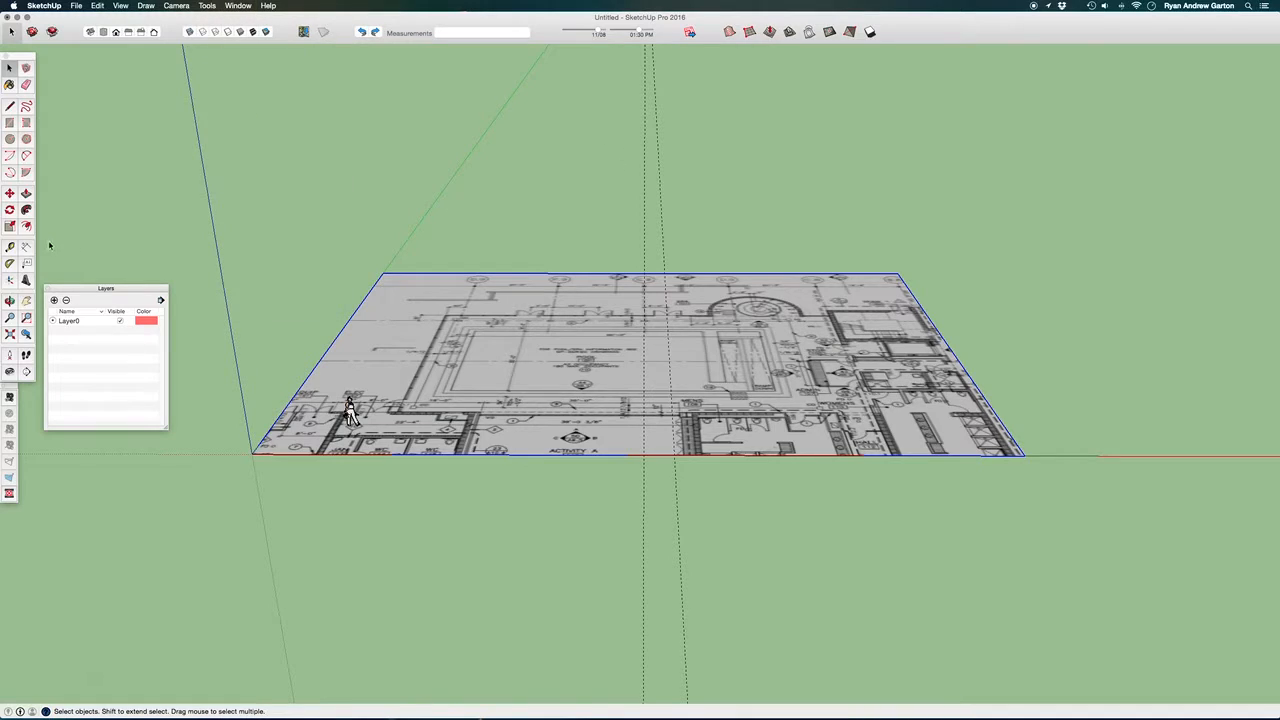
pyautogui.moveTo(125, 288); pyautogui.dragTo(208, 191)
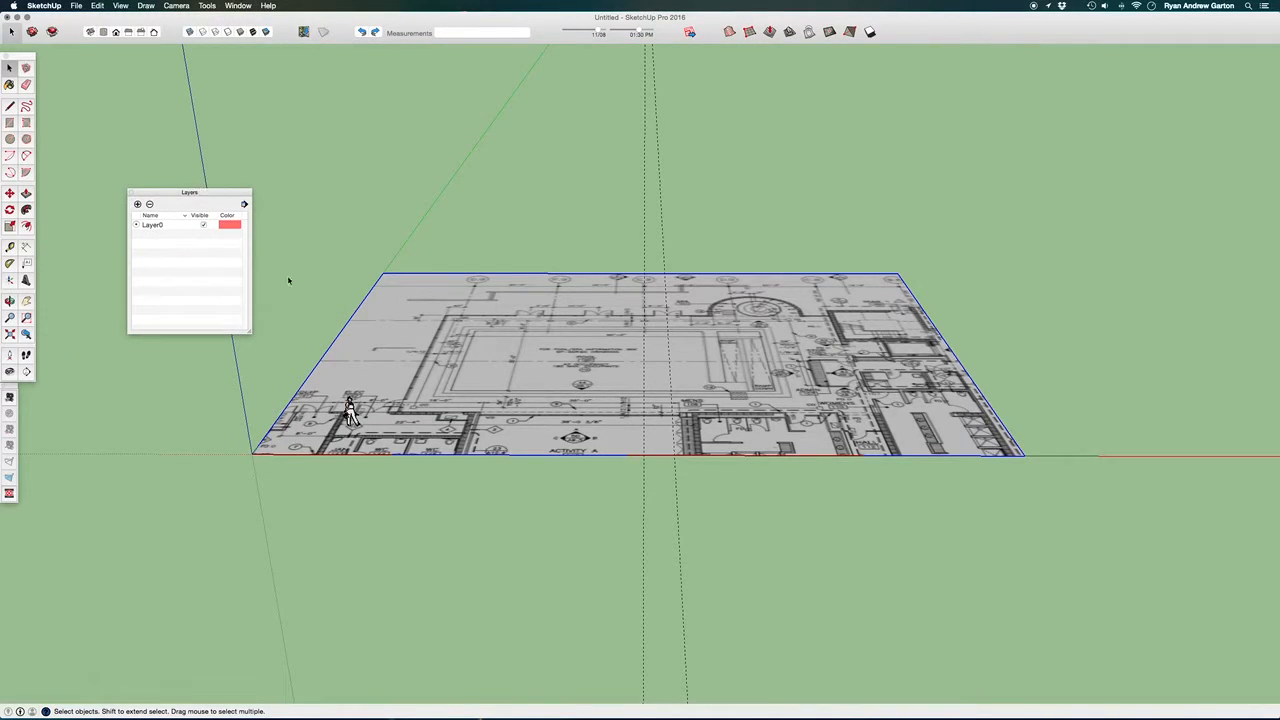
pyautogui.click(138, 204)
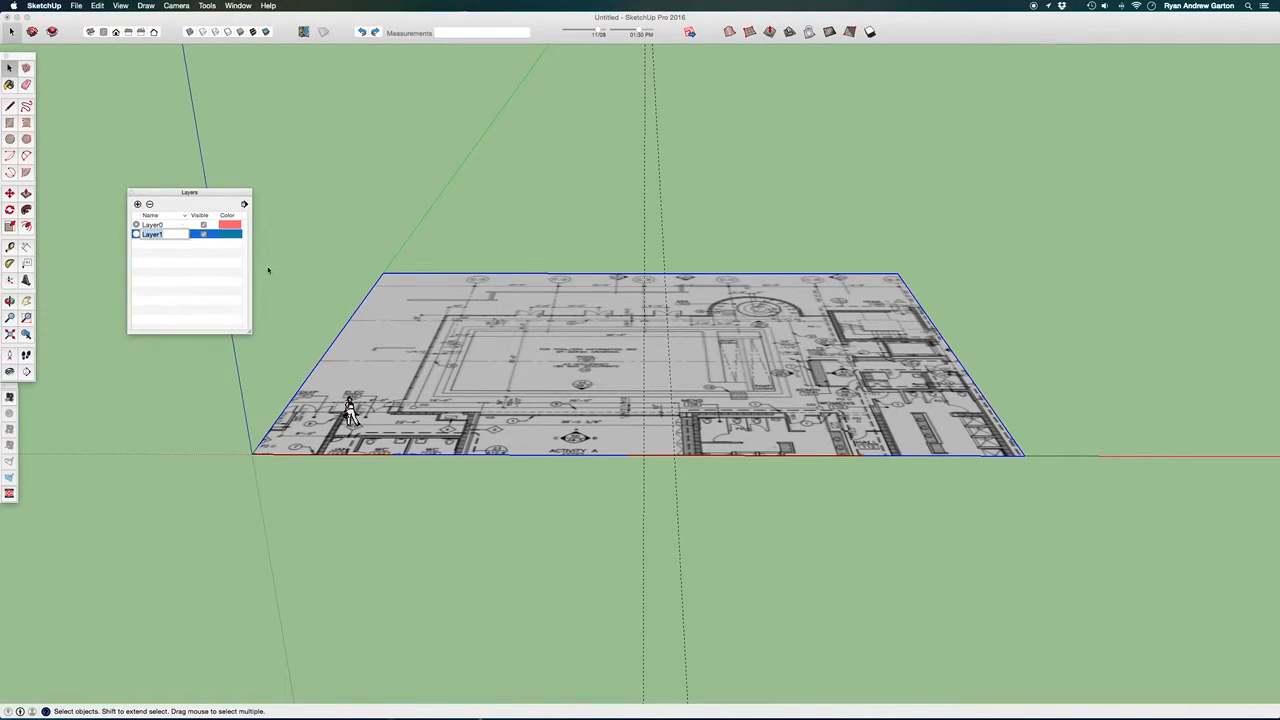
pyautogui.write('PLAN')
pyautogui.press('Return')
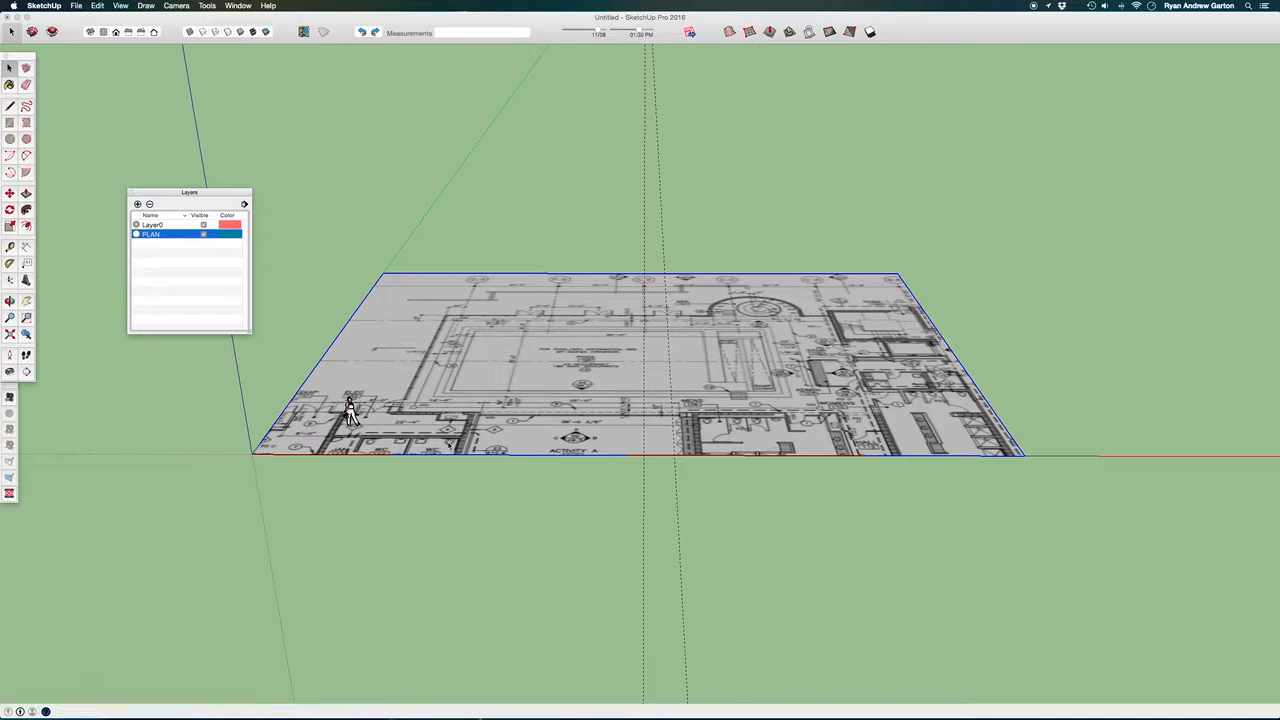
# Show the selected floor plan image's Entity Info with its full details expanded
pyautogui.moveTo(449, 444); pyautogui.dragTo(455, 336, button='middle')
pyautogui.scroll(4, 533, 333)
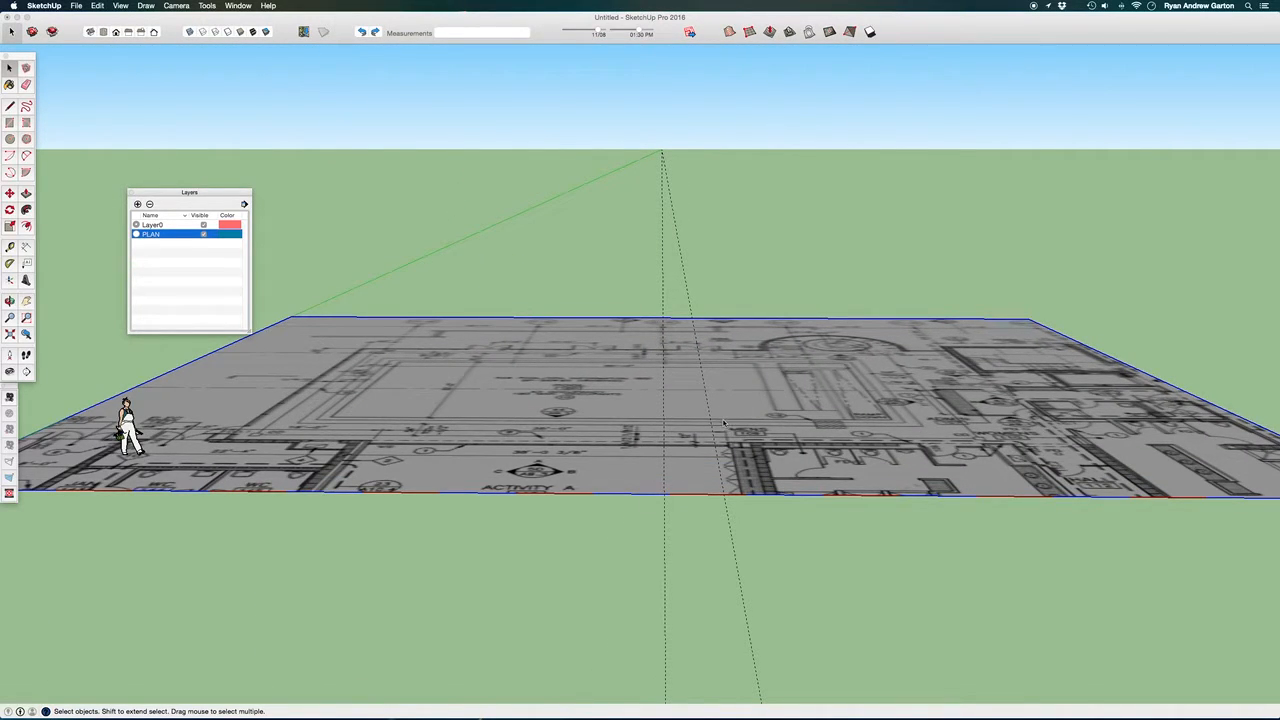
pyautogui.click(232, 7)
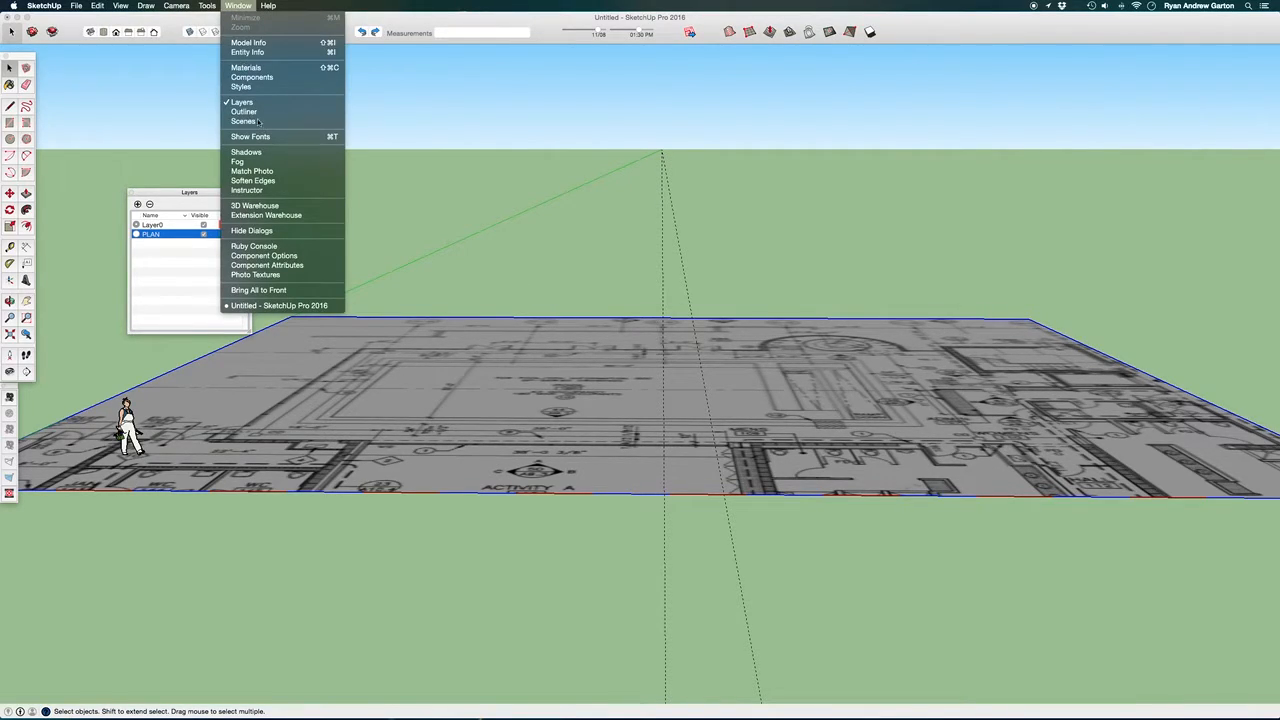
pyautogui.click(258, 52)
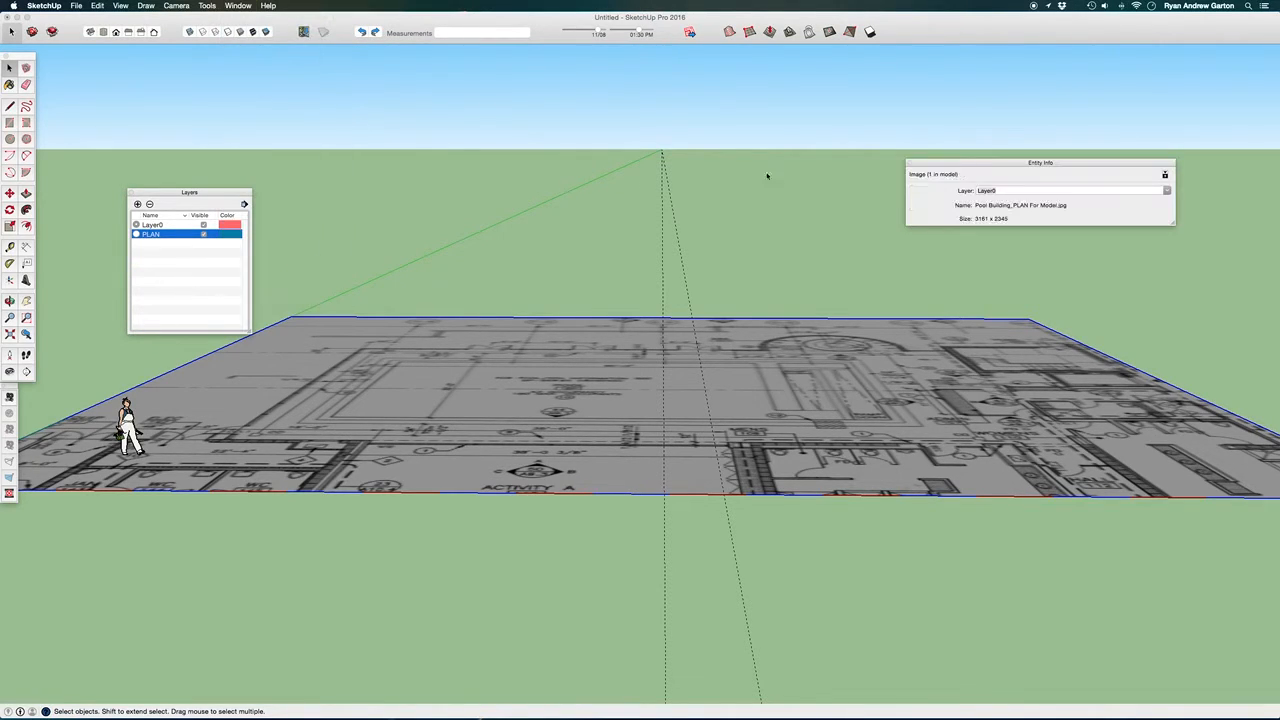
pyautogui.moveTo(939, 168); pyautogui.dragTo(407, 139)
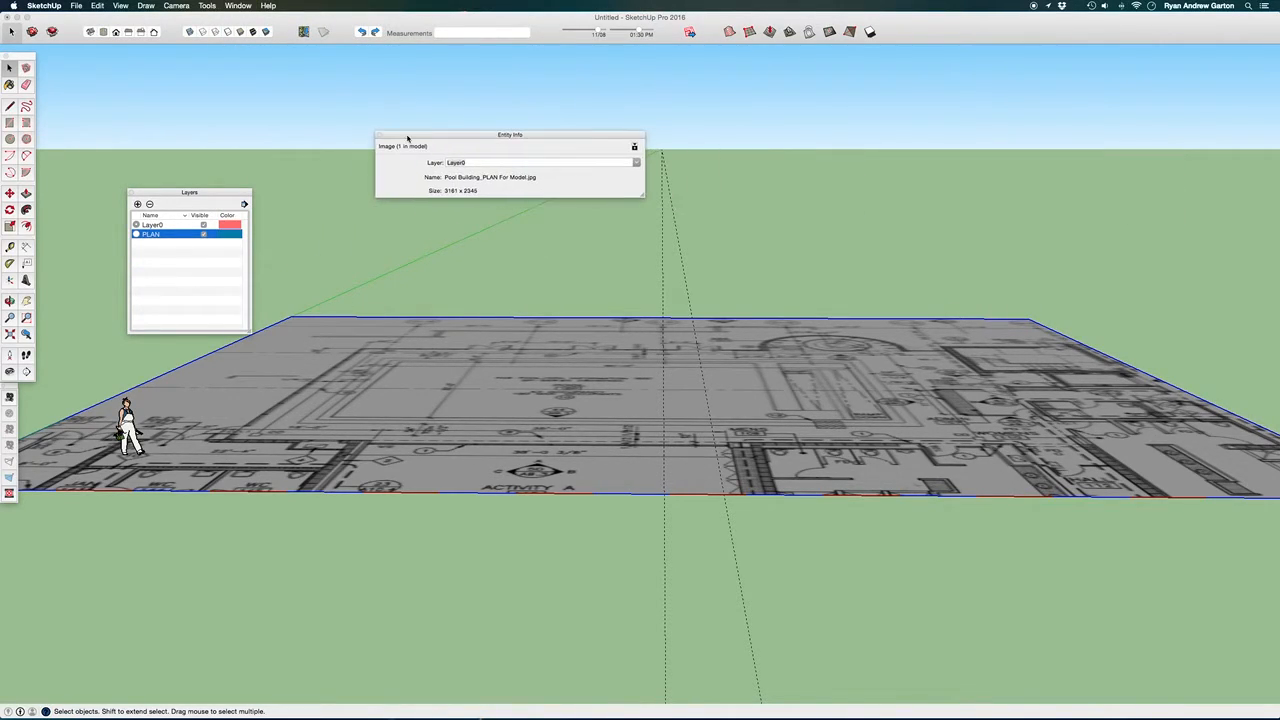
pyautogui.moveTo(647, 199); pyautogui.dragTo(657, 199)
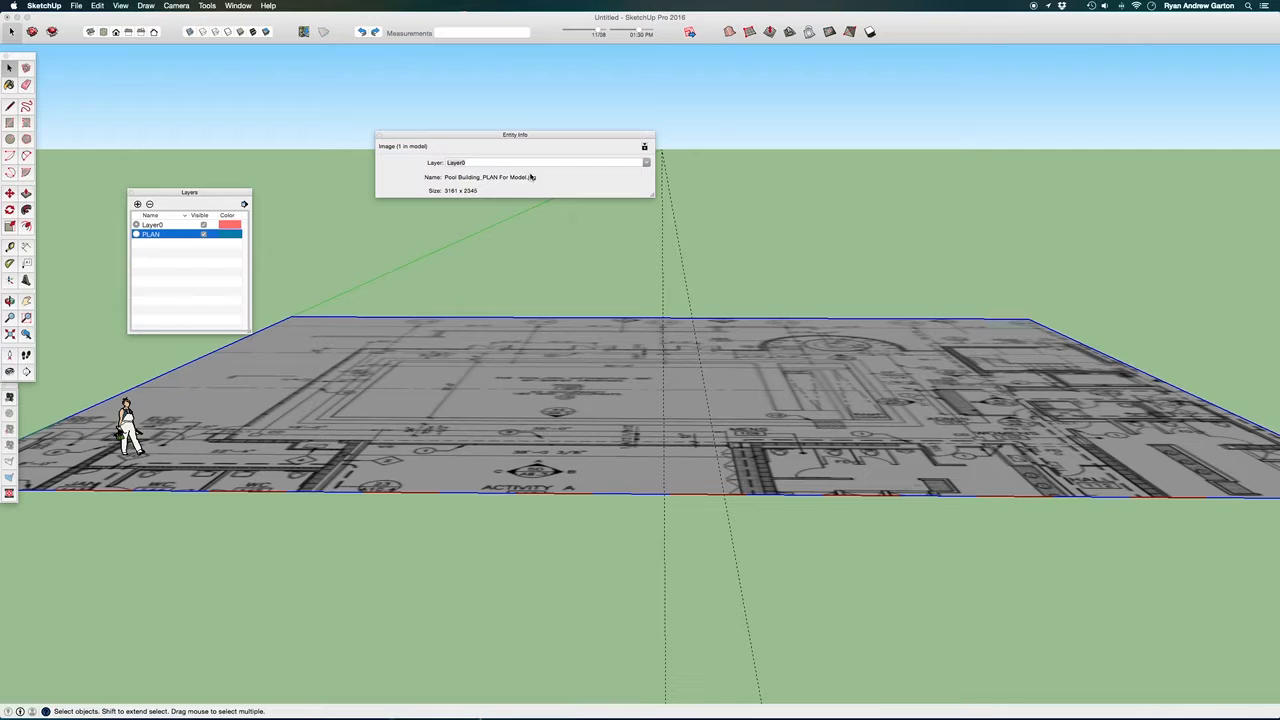
pyautogui.click(645, 146)
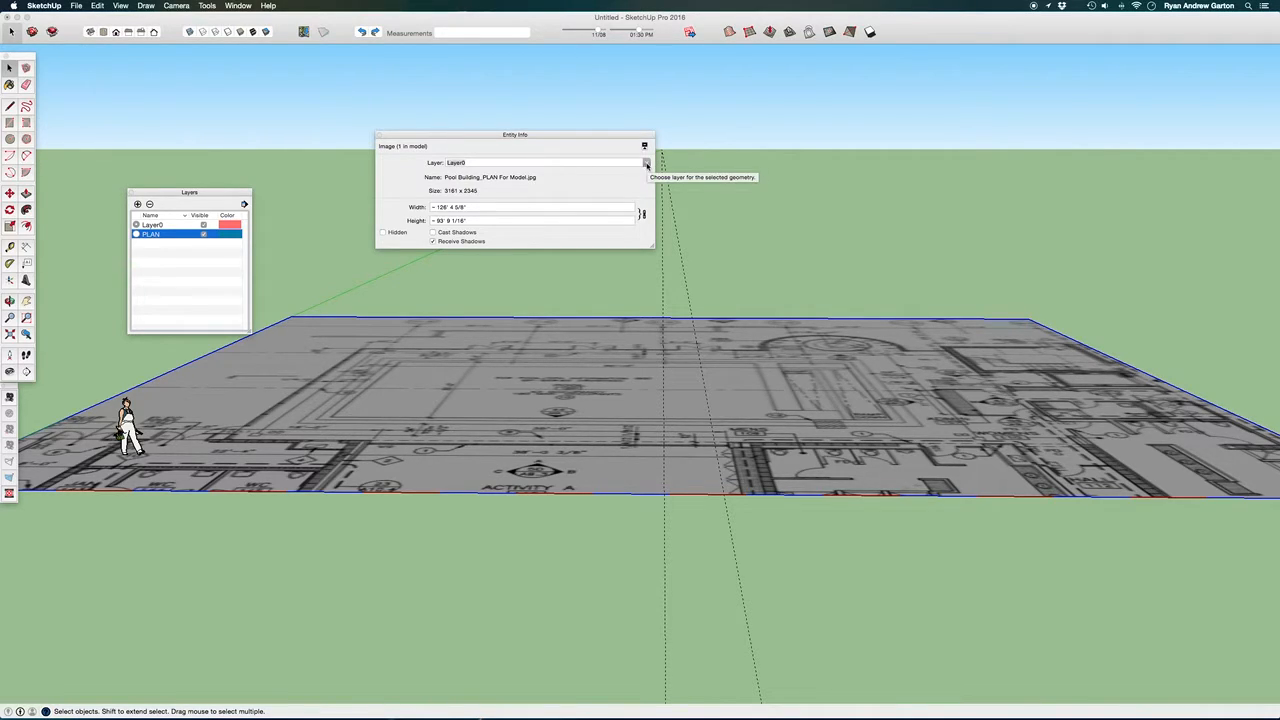
# Assign the floor plan image to the PLAN layer instead of Layer0
pyautogui.click(646, 163)
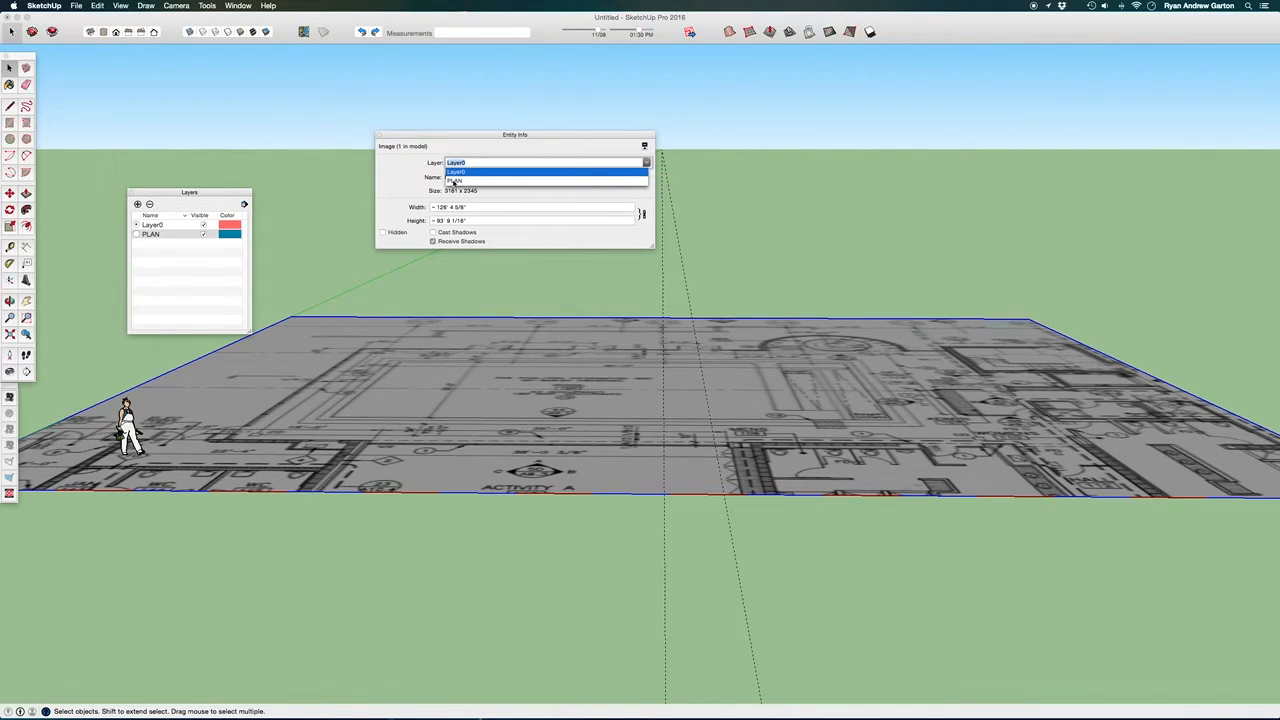
pyautogui.click(454, 181)
pyautogui.click(288, 137)
pyautogui.click(488, 394)
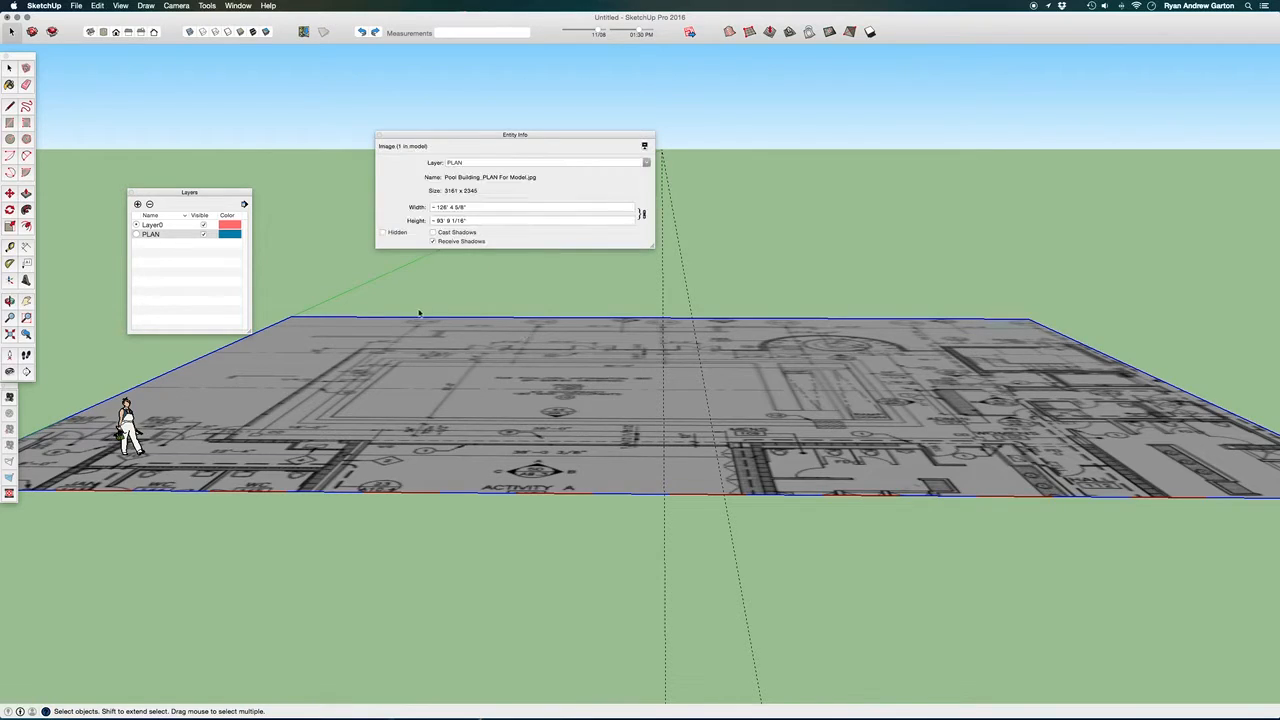
# Reselect the floor plan image, check its PLAN layer assignment in Entity Info, and clear the selection
pyautogui.click(451, 229)
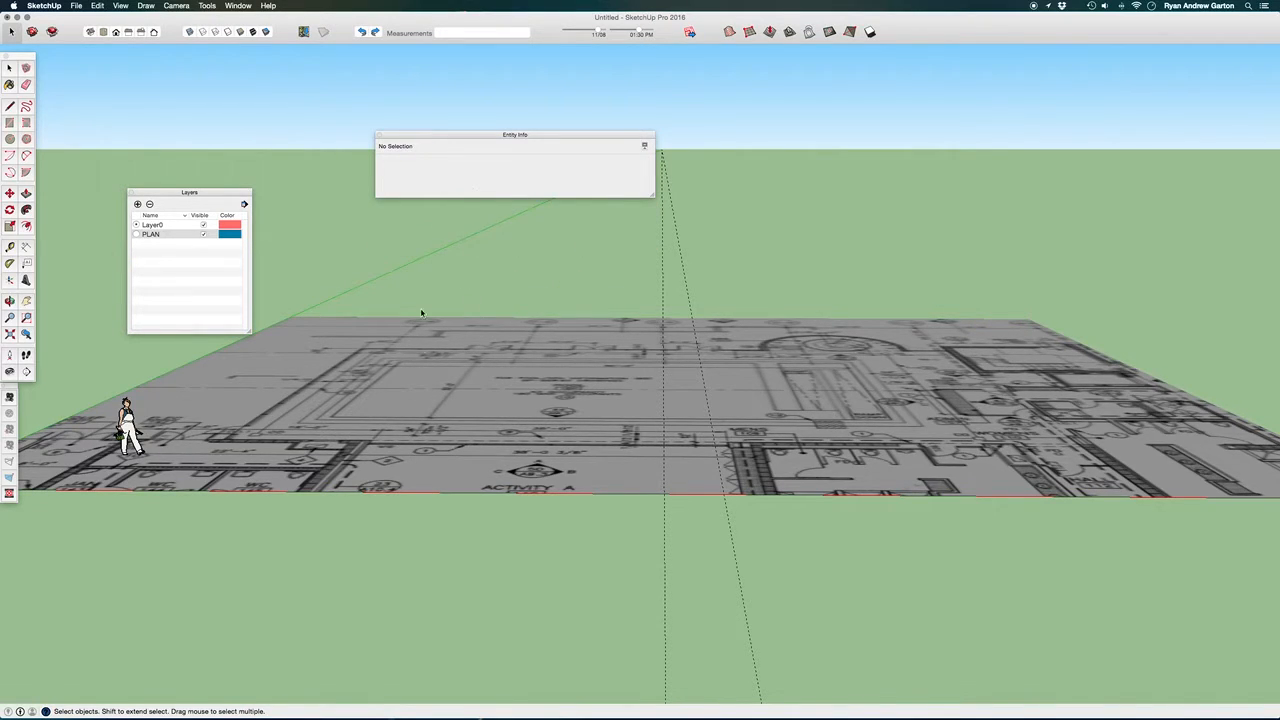
pyautogui.click(491, 421)
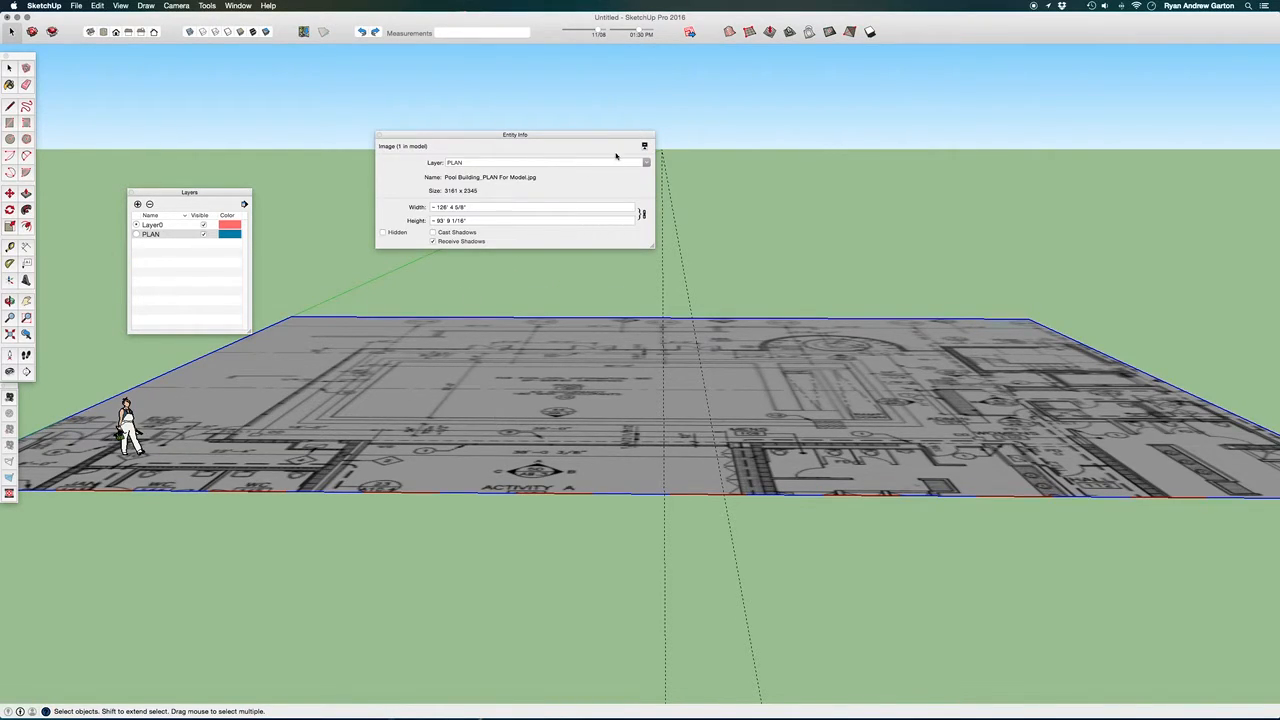
pyautogui.click(647, 163)
pyautogui.click(527, 184)
pyautogui.click(304, 226)
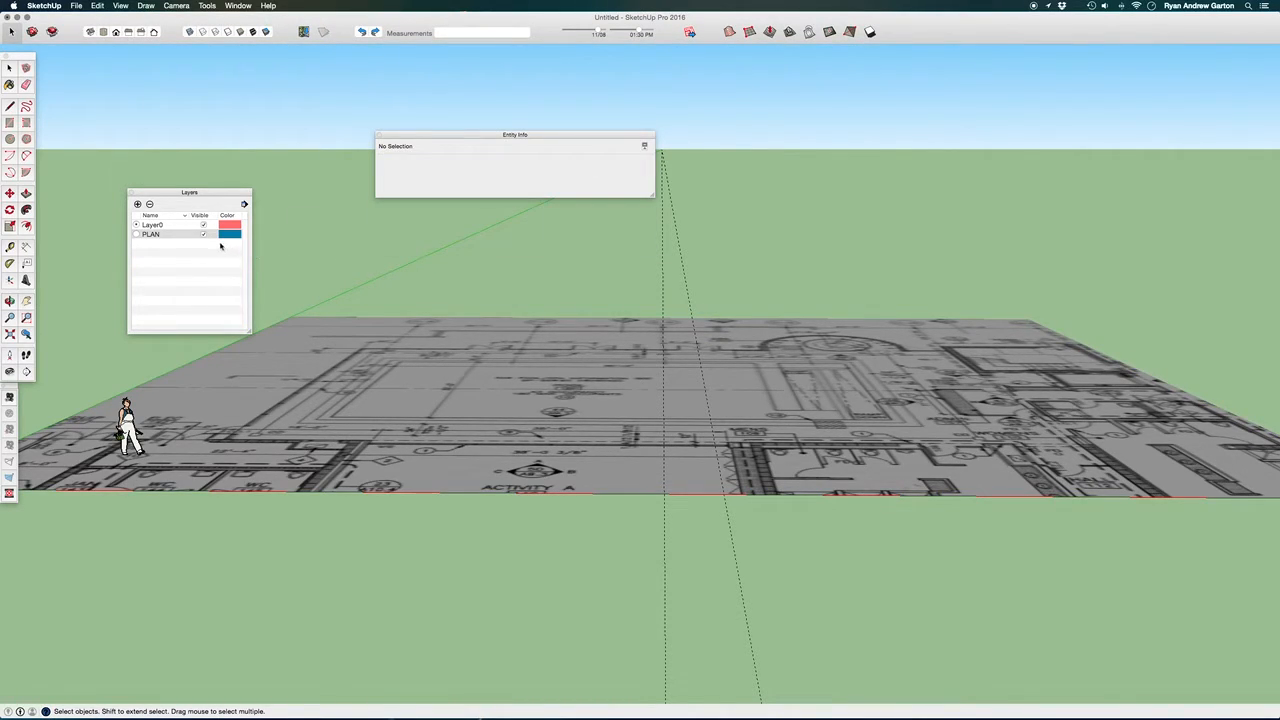
# Hide and show the PLAN layer to check that it controls the floor plan image, keeping Layer0 as the active layer
pyautogui.click(204, 236)
pyautogui.click(204, 236)
pyautogui.click(204, 236)
pyautogui.click(204, 234)
pyautogui.click(204, 234)
pyautogui.click(204, 234)
pyautogui.click(137, 226)
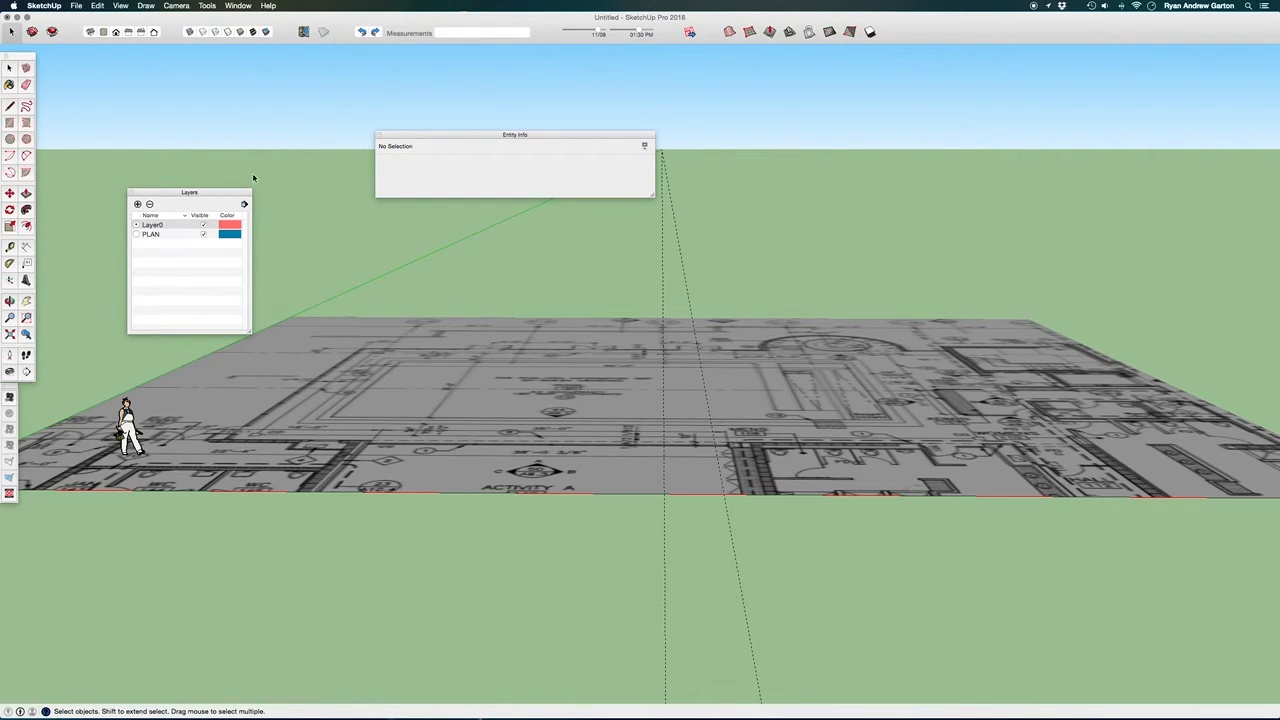
# Test the PLAN layer's visibility several more times and leave the floor plan shown
pyautogui.click(203, 234)
pyautogui.click(203, 234)
pyautogui.click(204, 235)
pyautogui.click(204, 235)
pyautogui.click(204, 235)
pyautogui.click(204, 235)
pyautogui.click(204, 235)
pyautogui.click(204, 235)
# Close the Entity Info window so it no longer covers the floor plan
pyautogui.scroll(5, 519, 358)
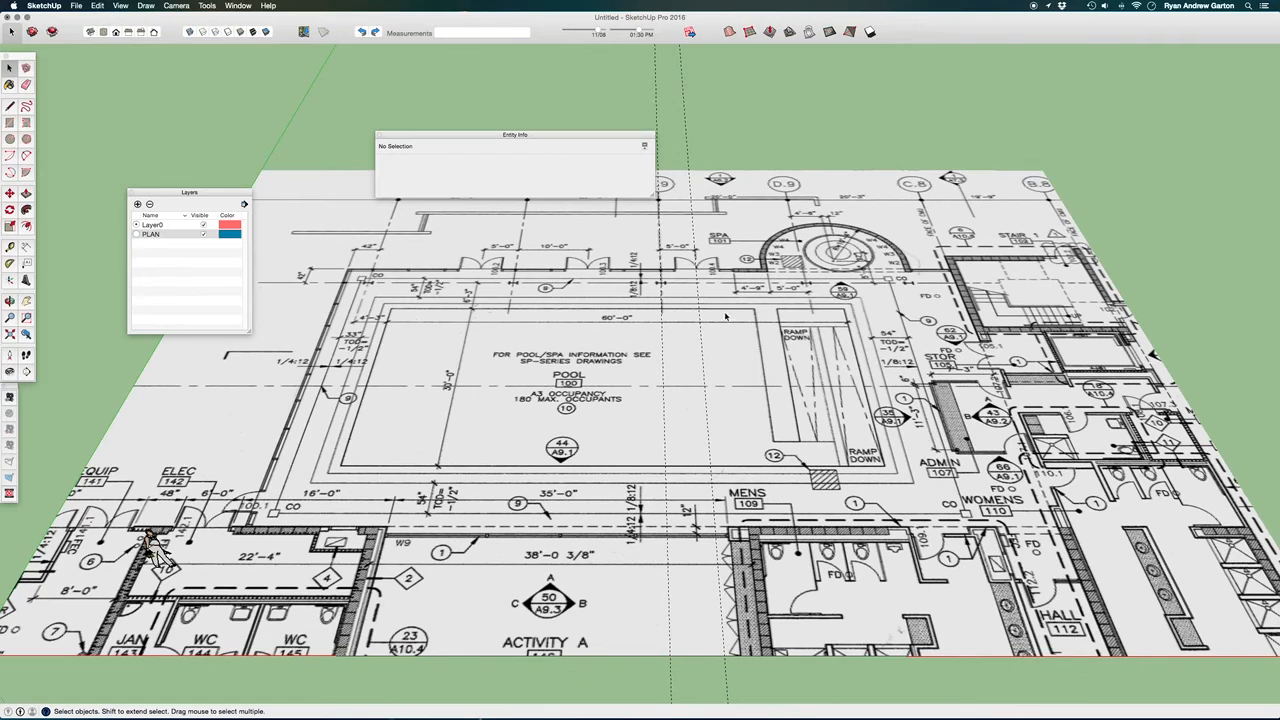
pyautogui.scroll(-3, 730, 316)
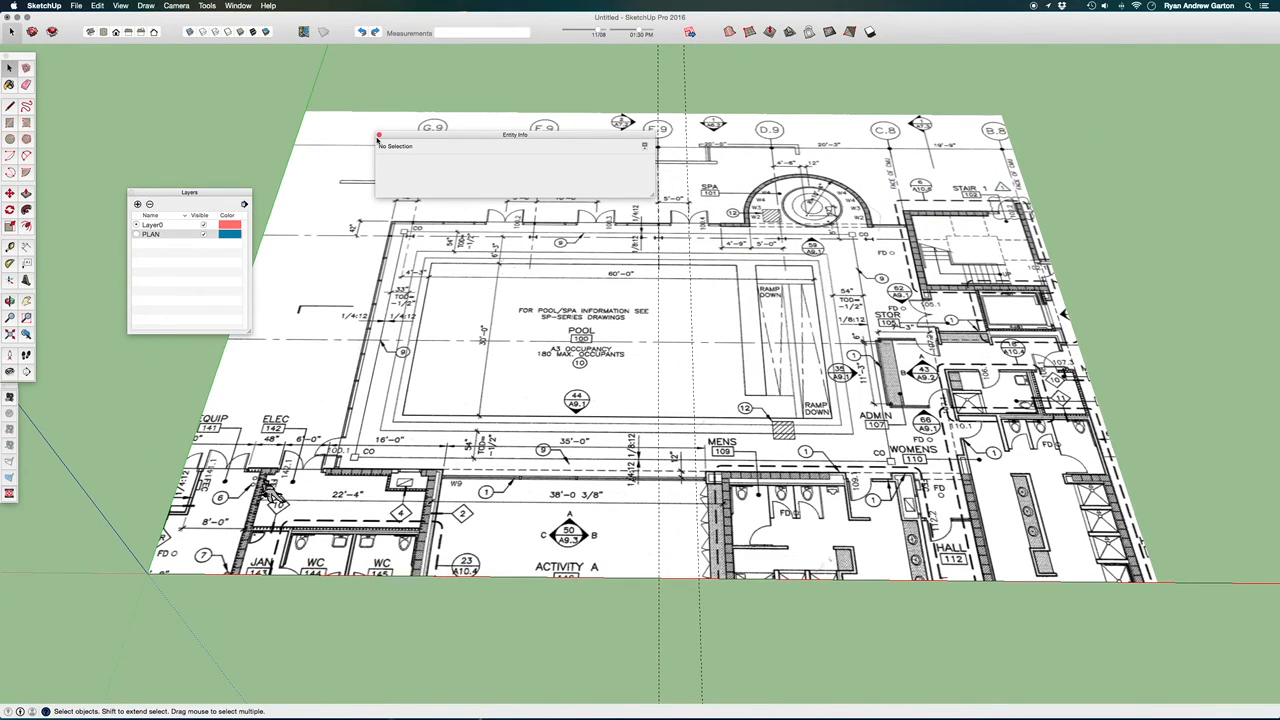
pyautogui.click(380, 136)
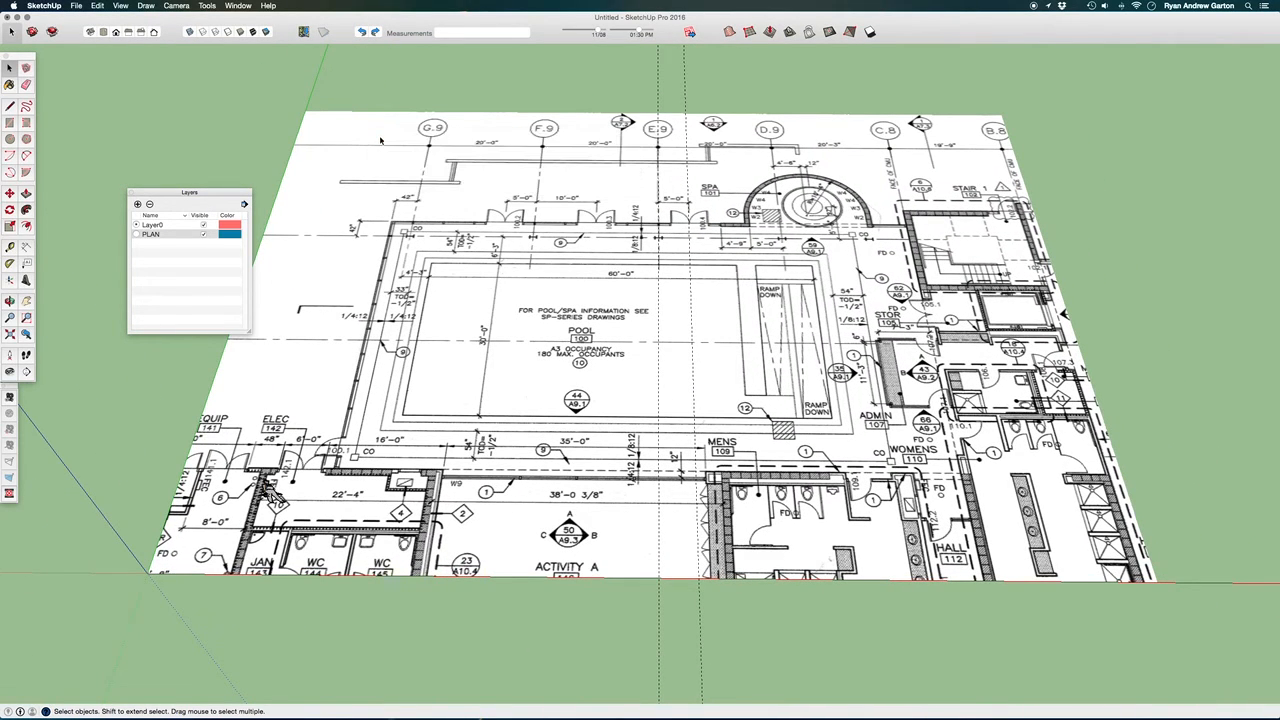
# Delete all the Tape Measure guides from the model
pyautogui.click(99, 6)
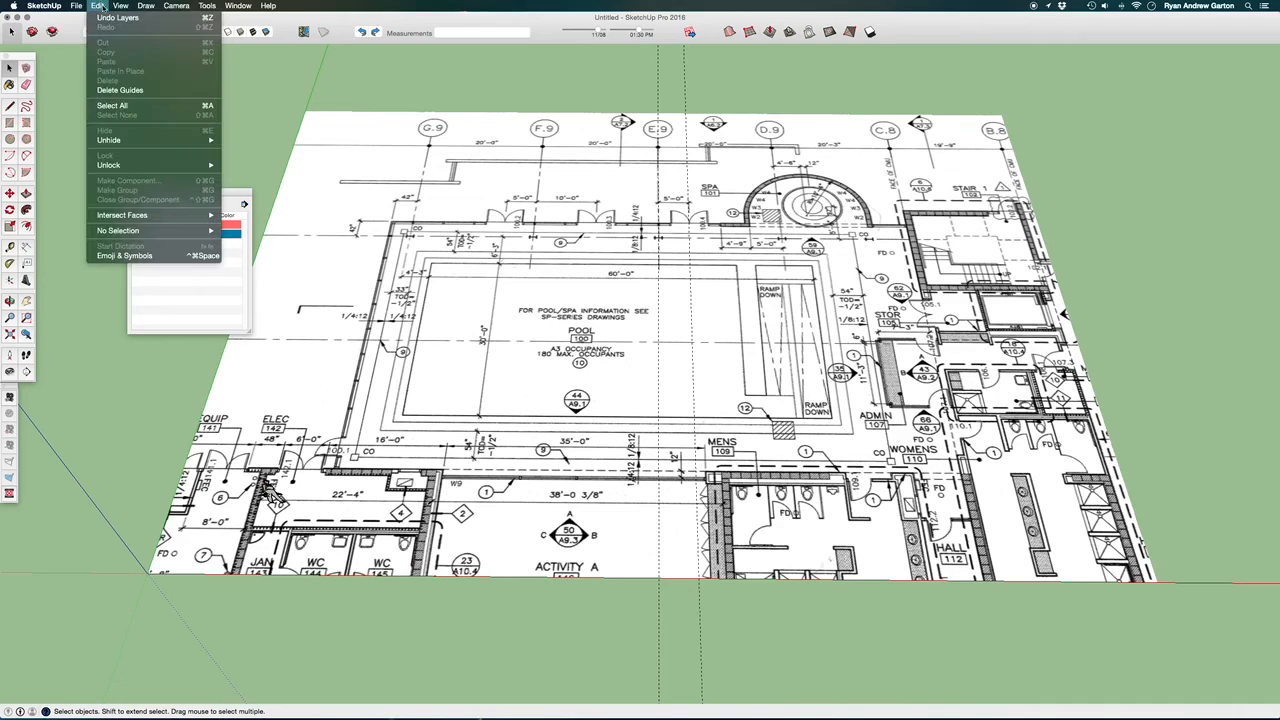
pyautogui.click(120, 90)
pyautogui.scroll(3, 689, 307)
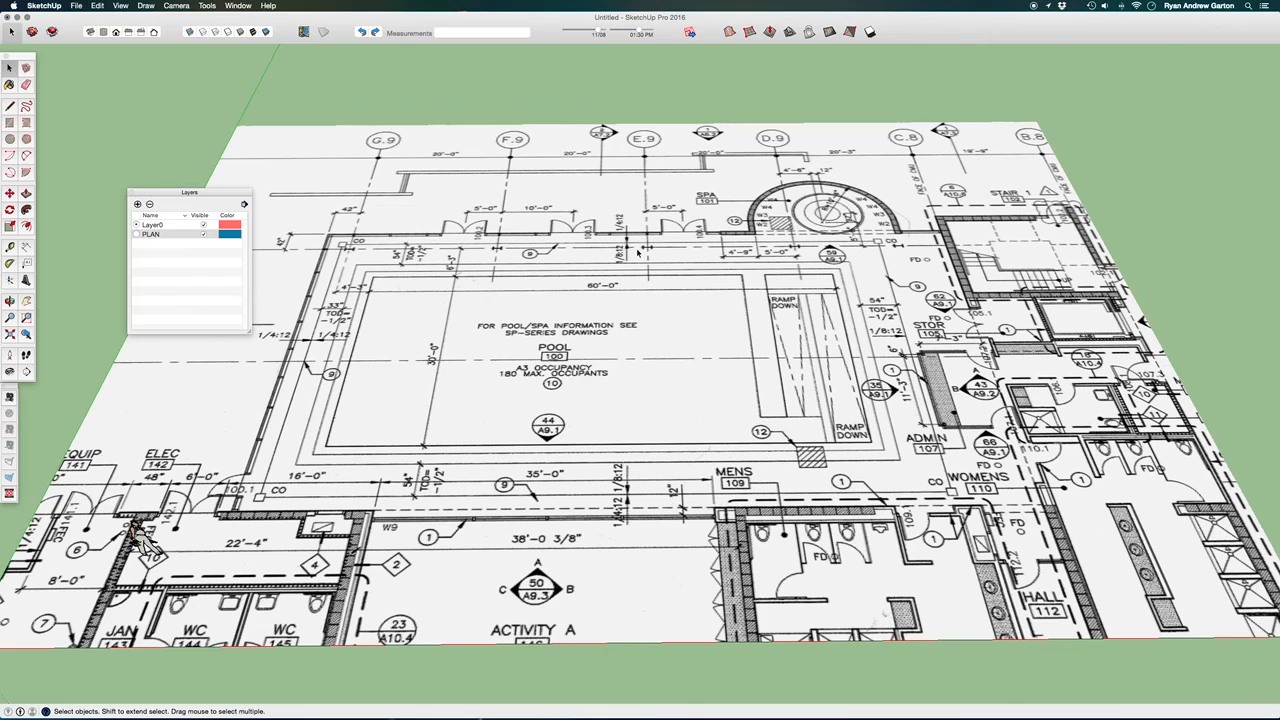
pyautogui.moveTo(728, 319); pyautogui.dragTo(718, 314, button='middle')
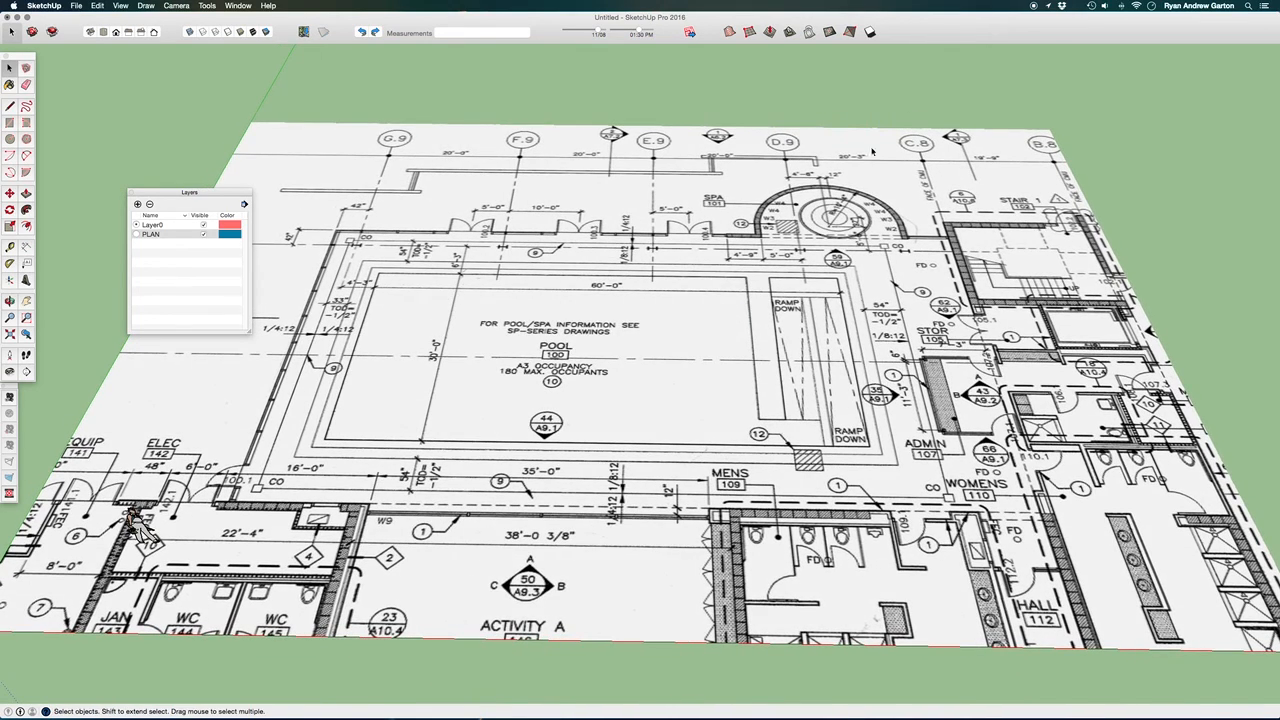